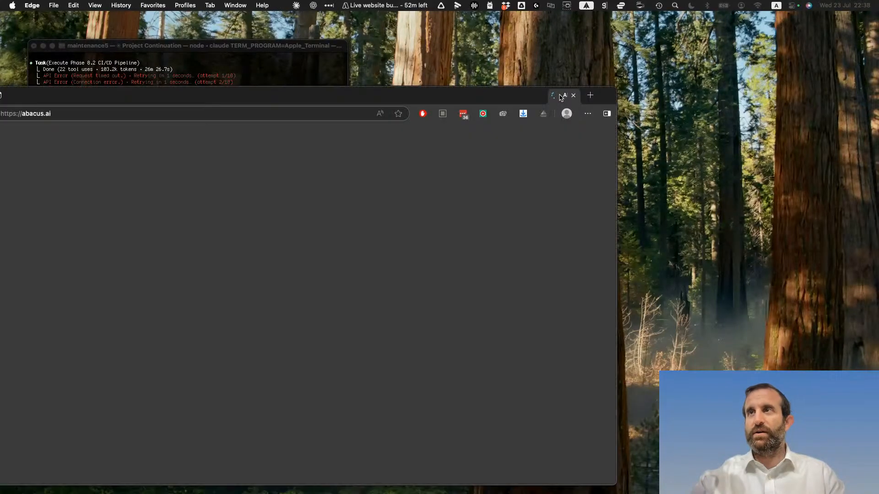
Maximize the browser window showing abacus.ai and open the DeepAgent workspace from ChatLLM Teams
left_click_drag(561, 96, 696, 20)
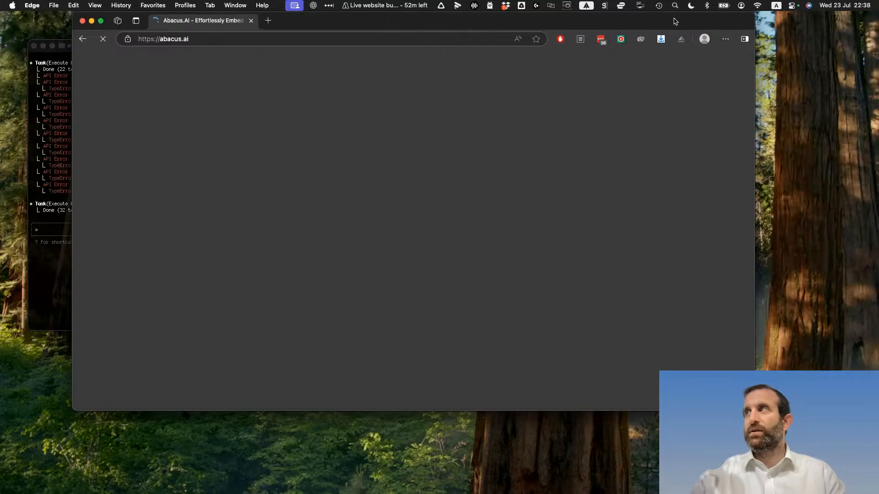
double_click(675, 21)
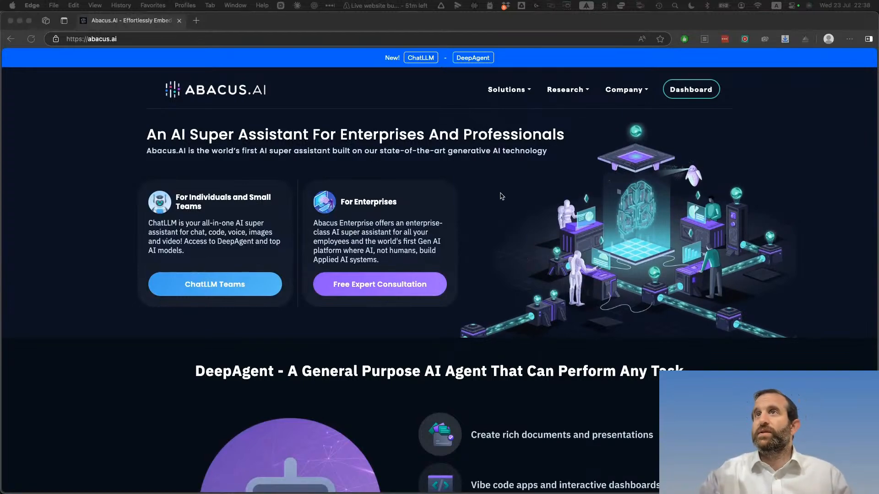
left_click(478, 61)
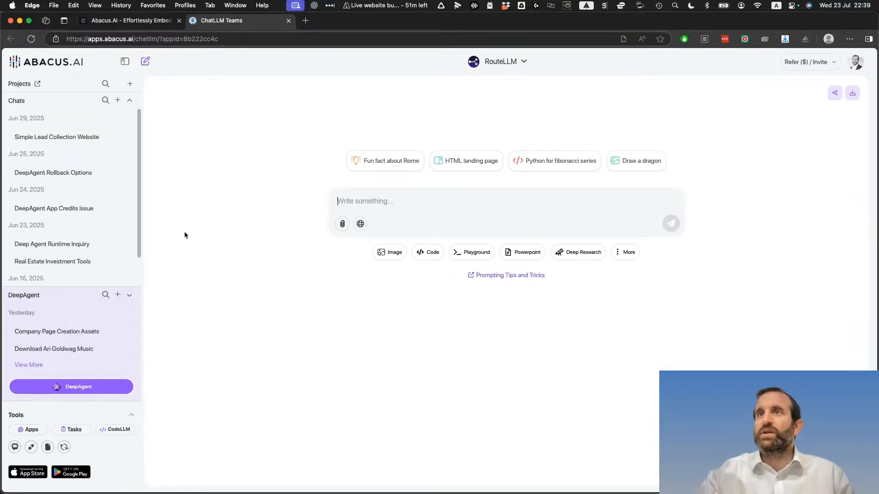
left_click(87, 389)
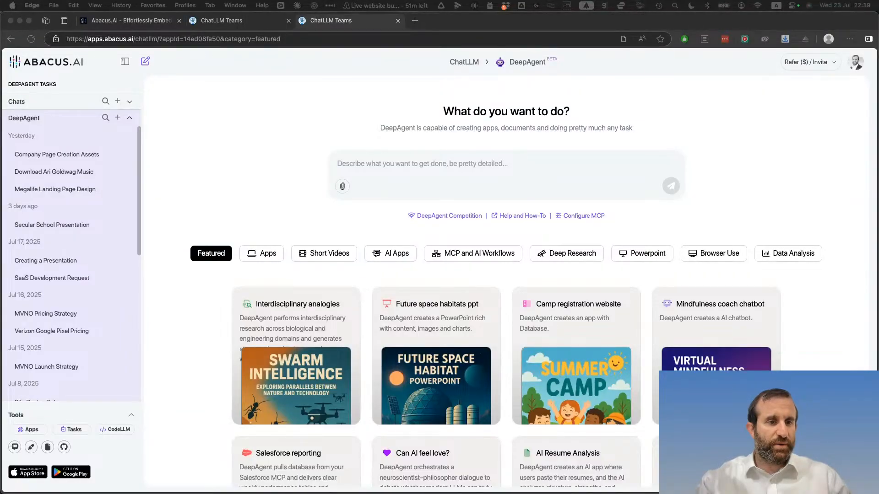
Switch to Claude, open the Grit Growth Ops project and preview its Carrd build knowledge document
left_click_drag(174, 493, 367, 87)
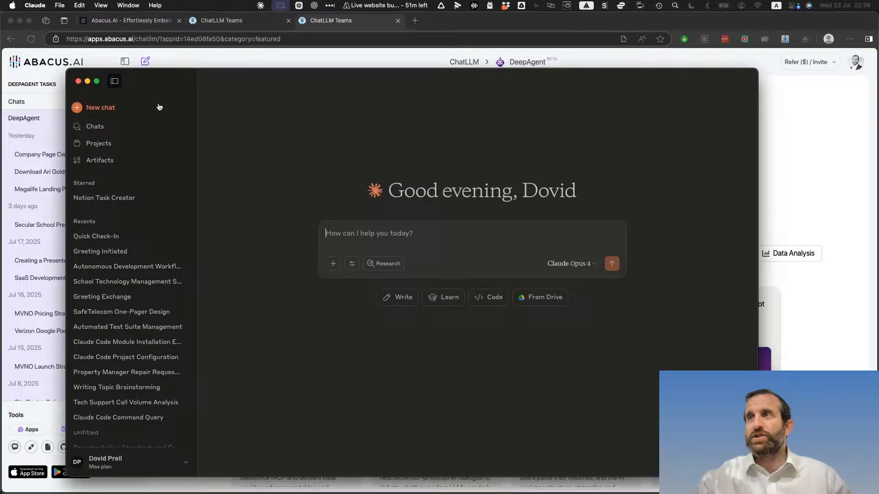
left_click(96, 146)
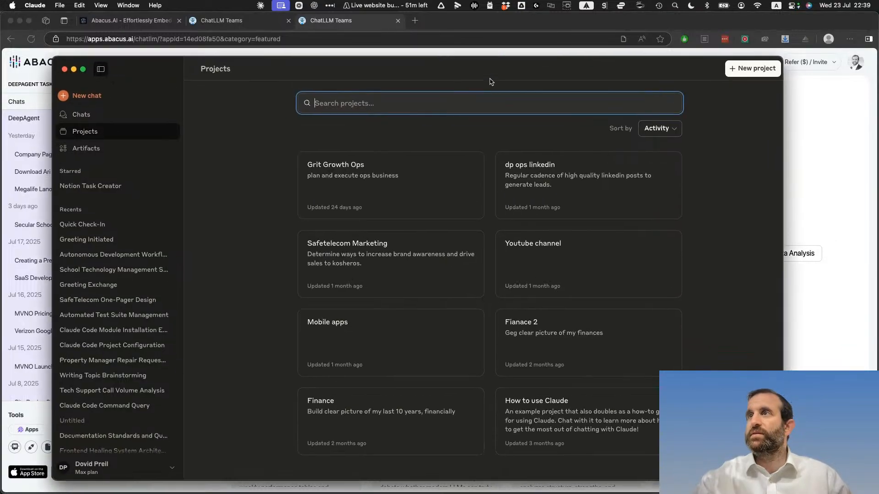
double_click(490, 78)
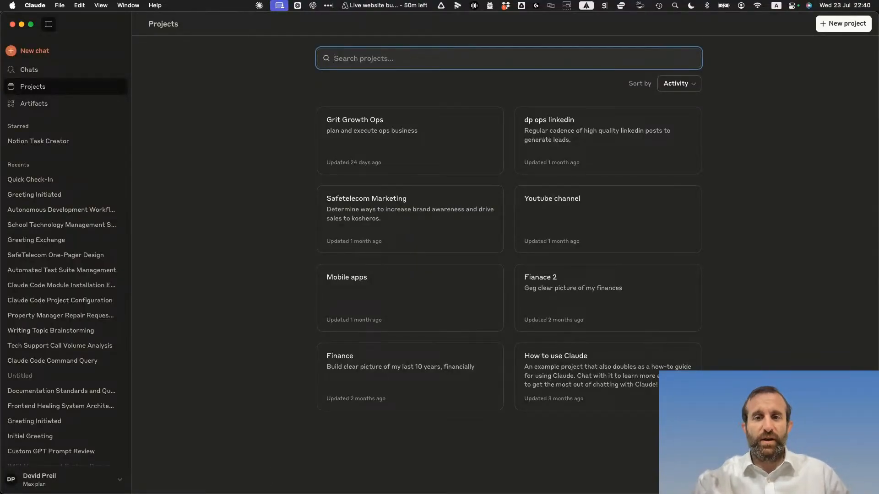
key("super+Tab")
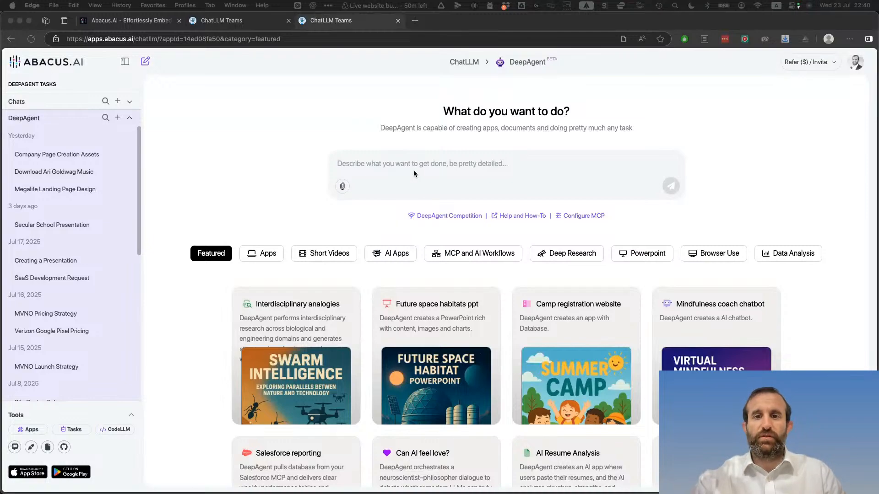
key("super+Tab")
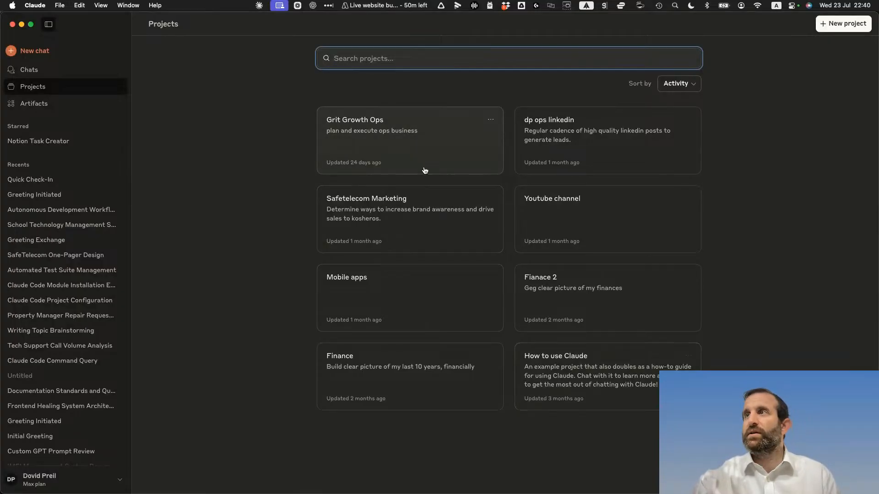
left_click(418, 149)
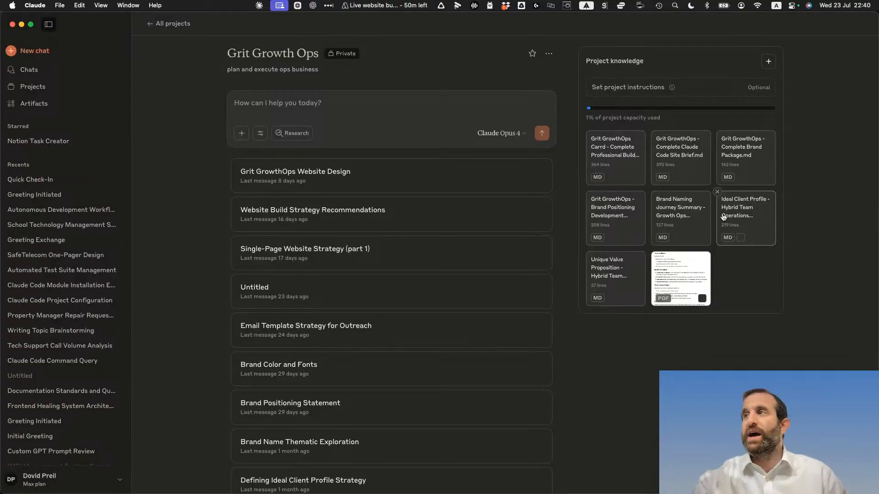
left_click(631, 168)
key("Escape")
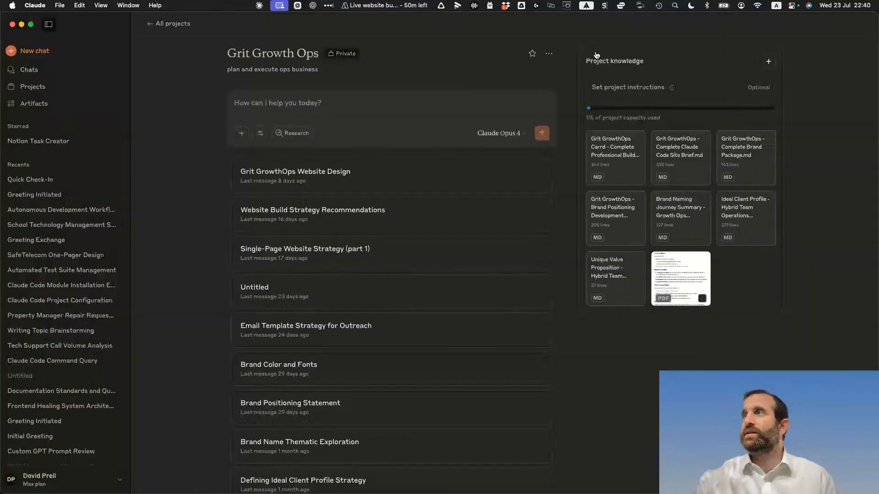
Download the Unique Value Proposition document from the Defining Unique Value Proposition chat as Markdown, saving unique-value-proposition.md in Downloads
scroll(380, 390, "down", 4)
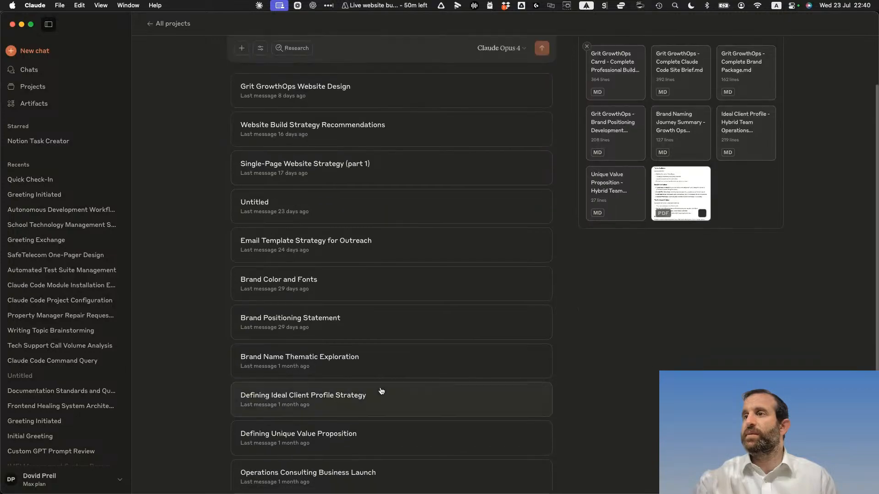
left_click(386, 436)
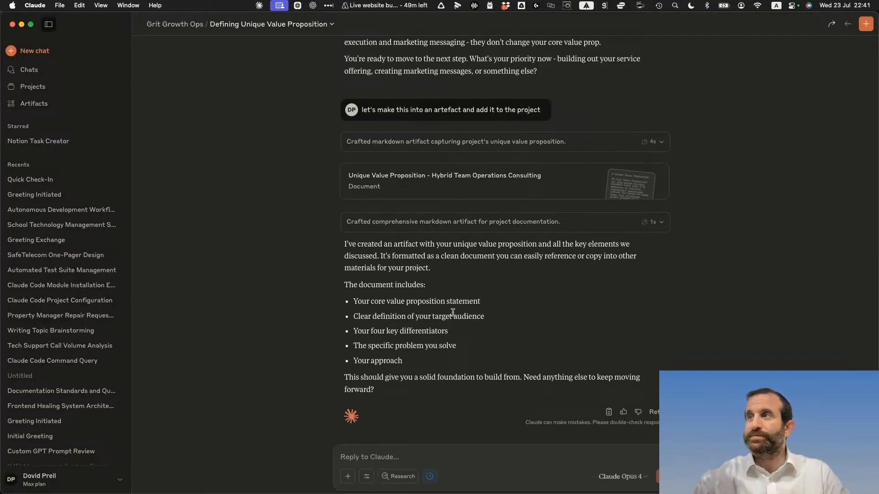
left_click(534, 196)
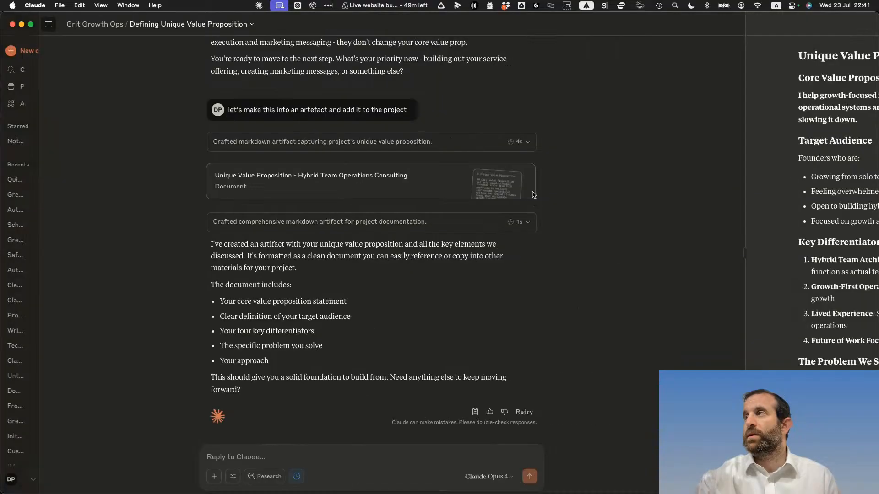
left_click(810, 23)
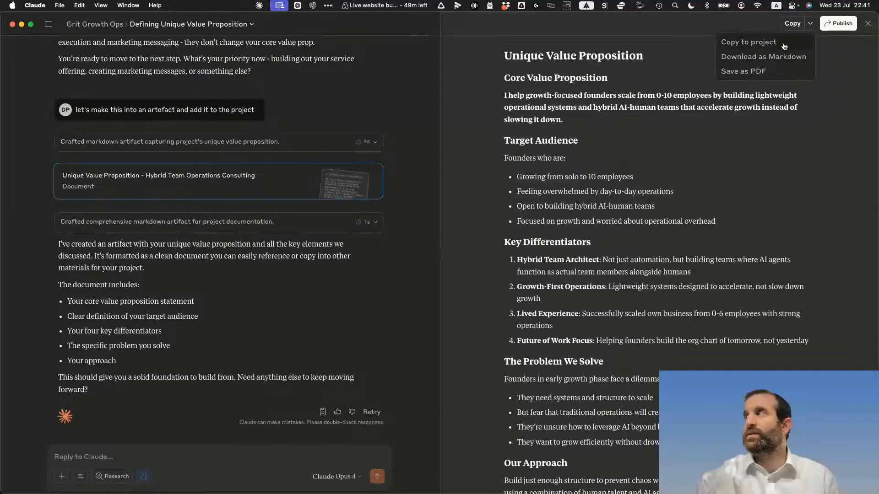
left_click(778, 57)
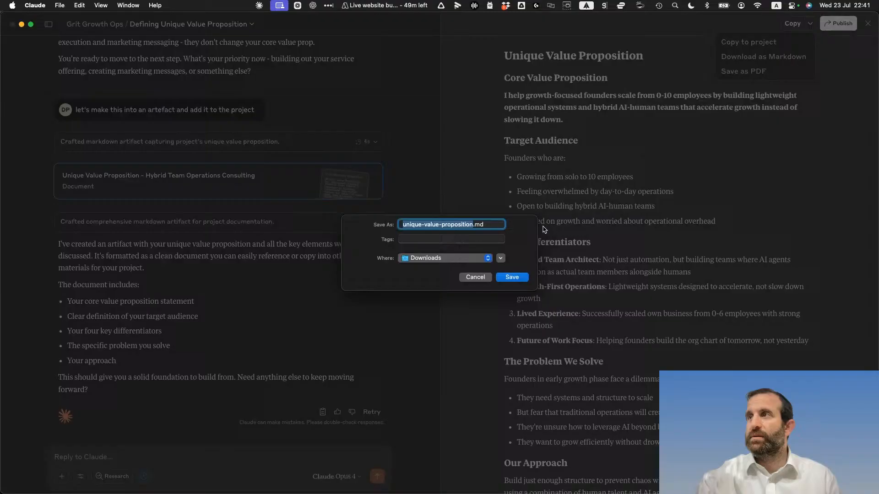
left_click(526, 279)
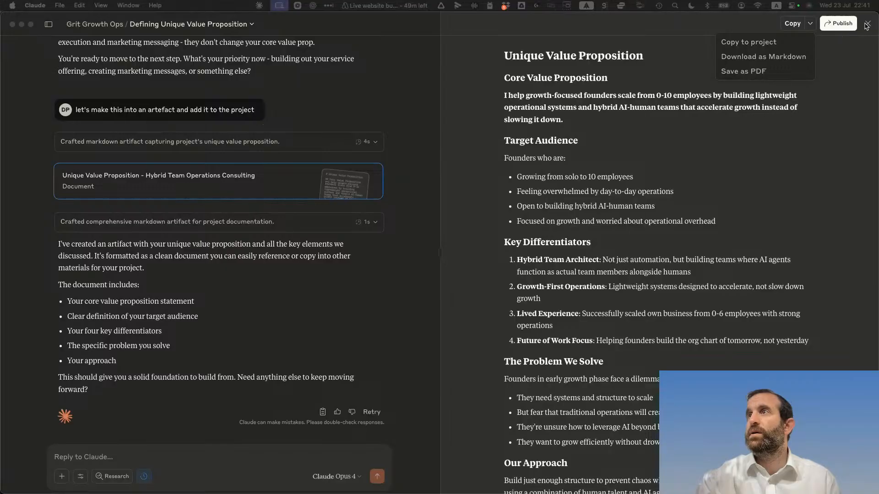
Return to the Grit Growth Ops project and open the Defining Ideal Client Profile Strategy chat
left_click(106, 26)
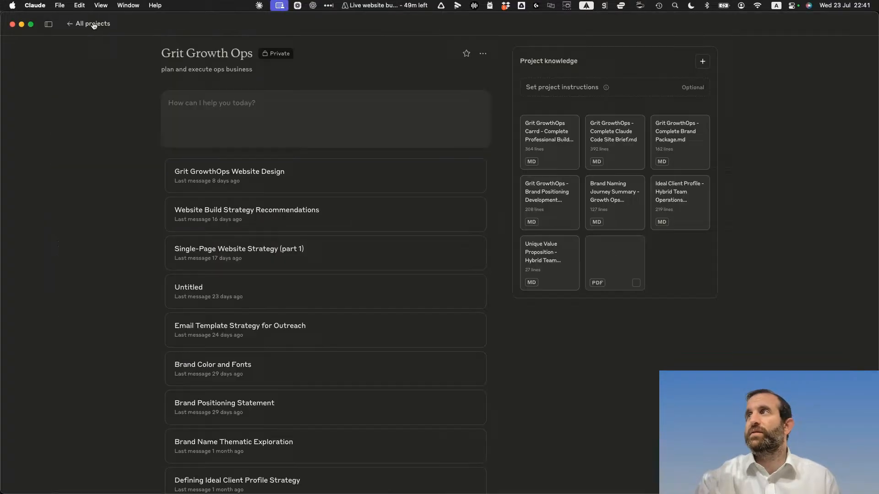
left_click(94, 24)
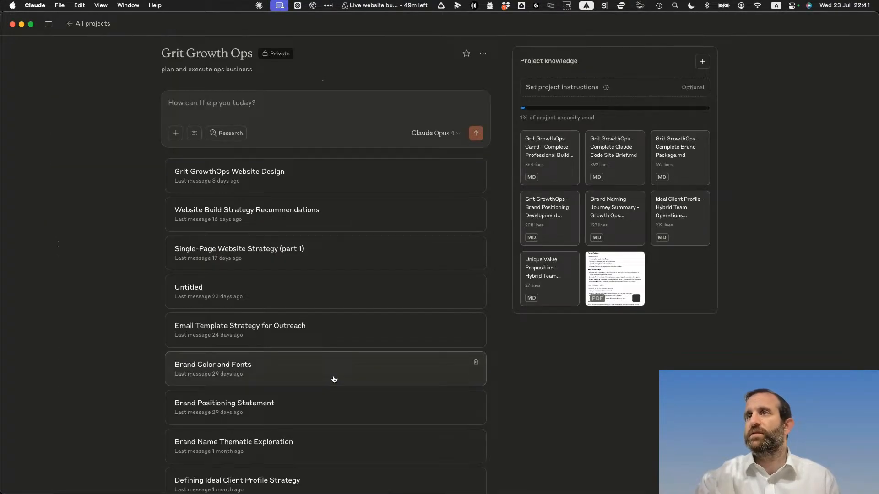
scroll(334, 379, "down", 3)
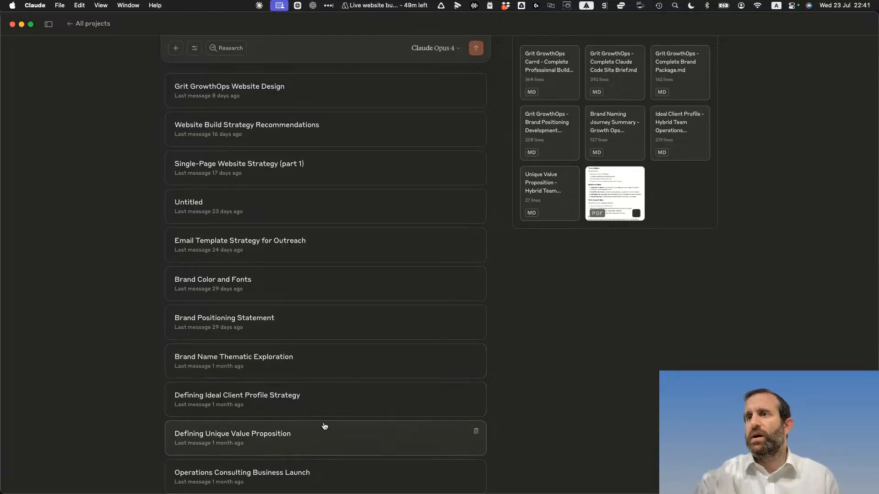
left_click(316, 406)
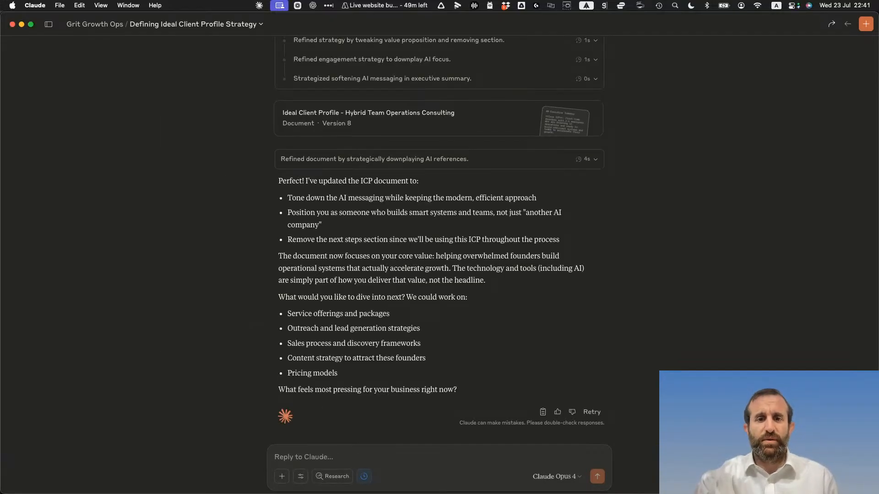
key("super+Tab")
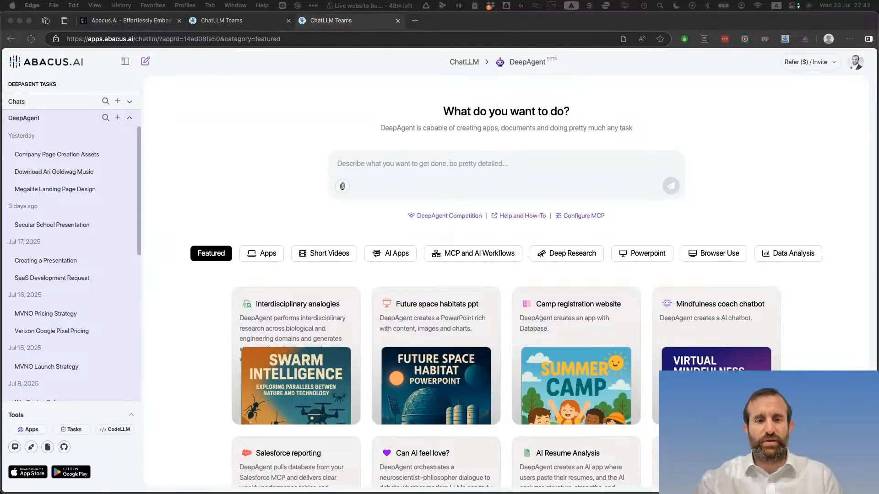
key("super+Tab")
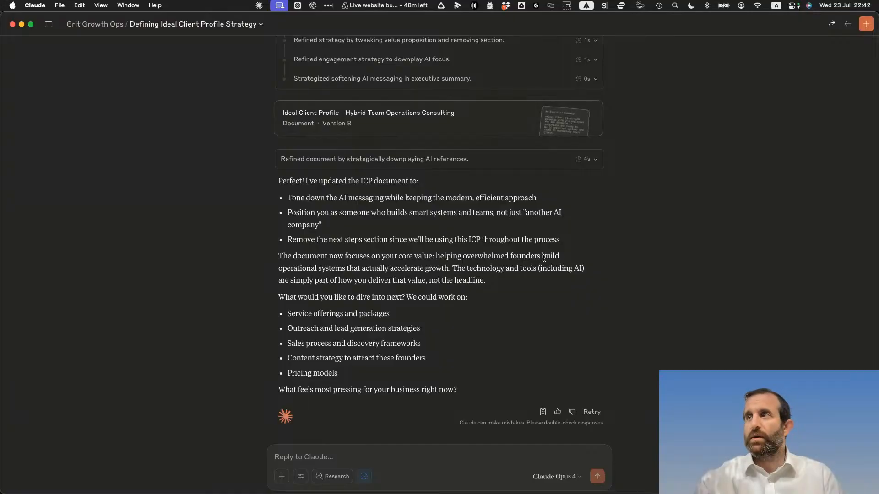
Download version 8 of the Ideal Client Profile document as Markdown, saving hybrid-ops-icp.md in Downloads
left_click(481, 131)
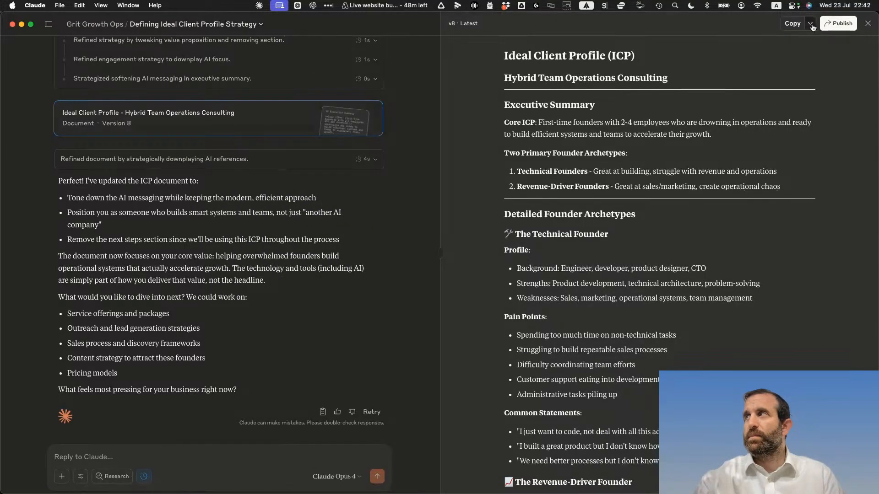
left_click(811, 23)
left_click(787, 57)
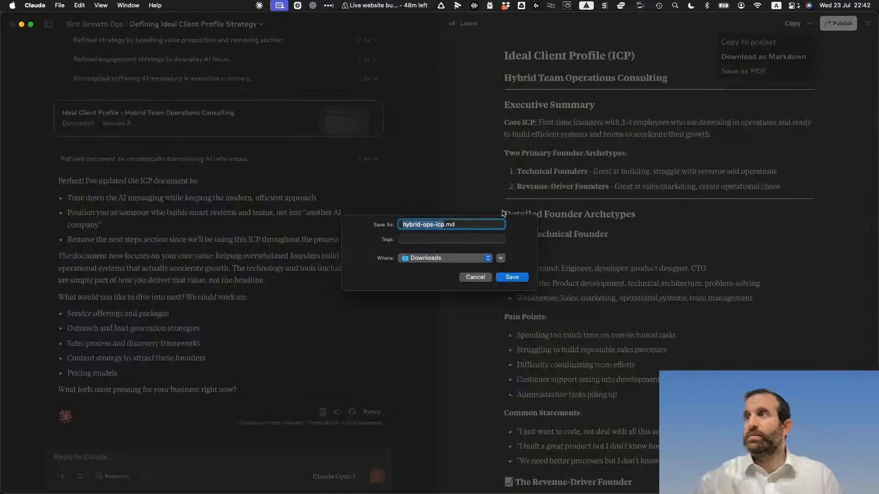
left_click(512, 275)
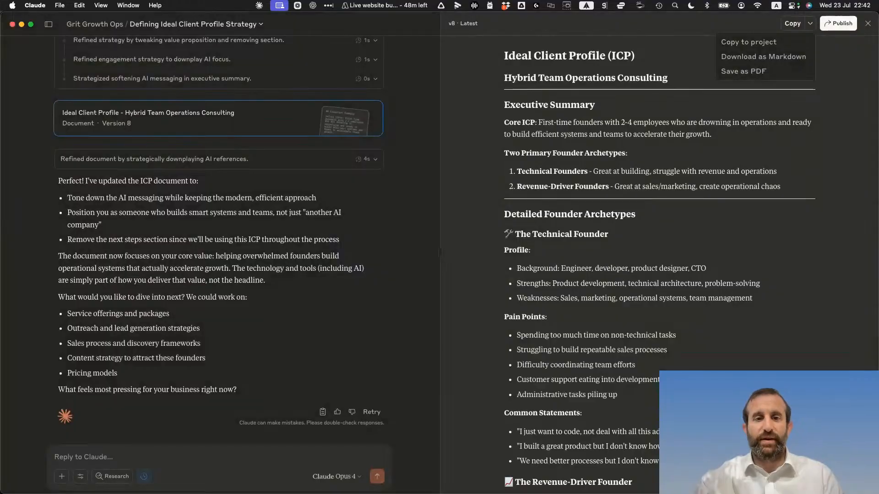
Return to the Grit Growth Ops project in Claude and open the Brand Positioning Statement chat
key("super+Tab")
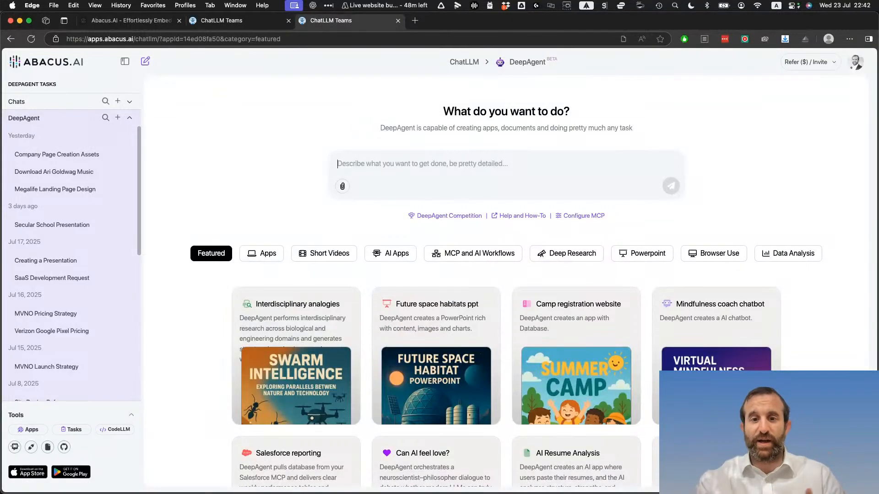
key("super+Tab")
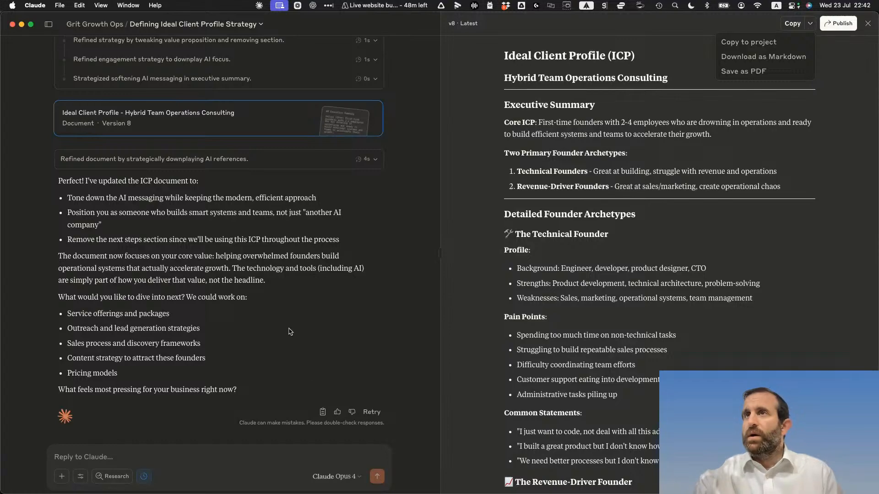
left_click(49, 26)
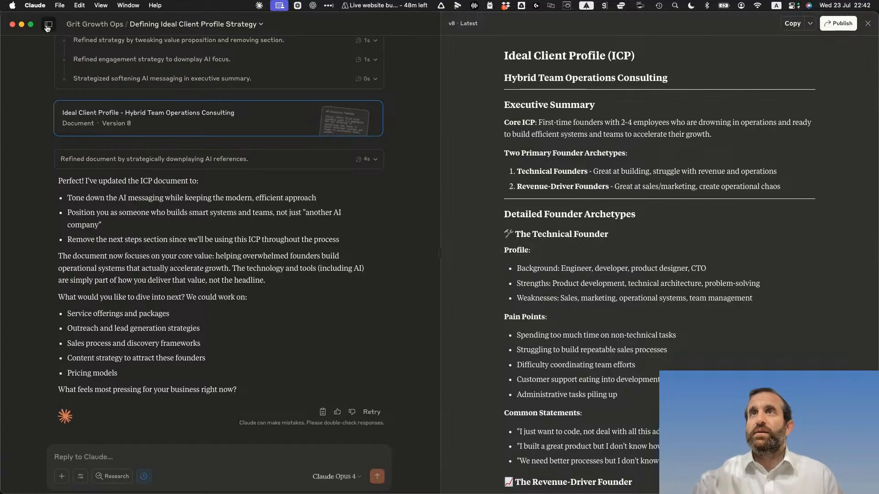
left_click(48, 25)
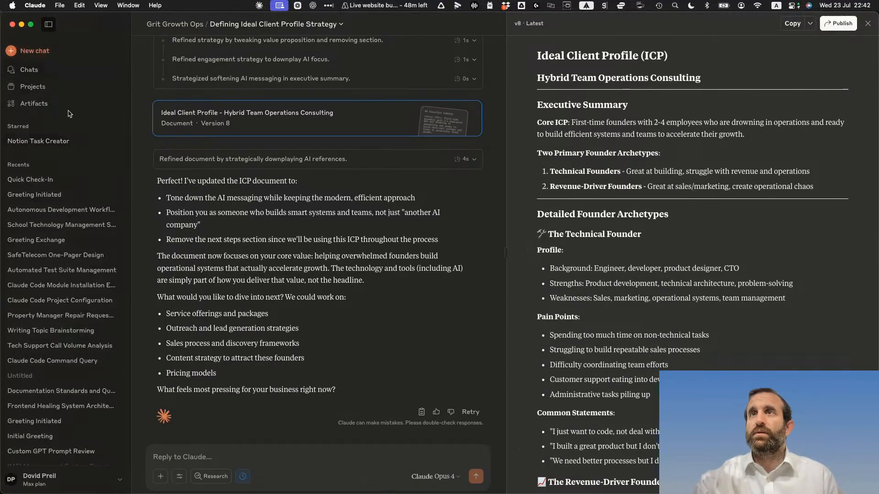
left_click(156, 26)
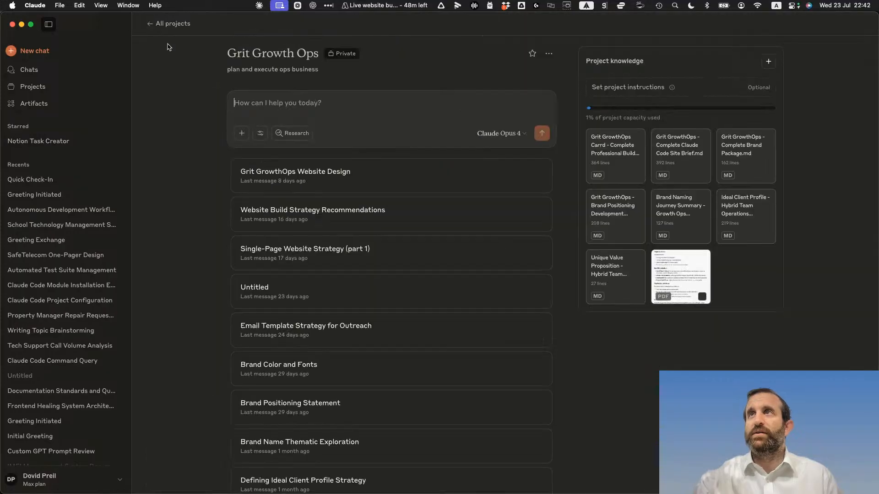
scroll(395, 348, "down", 3)
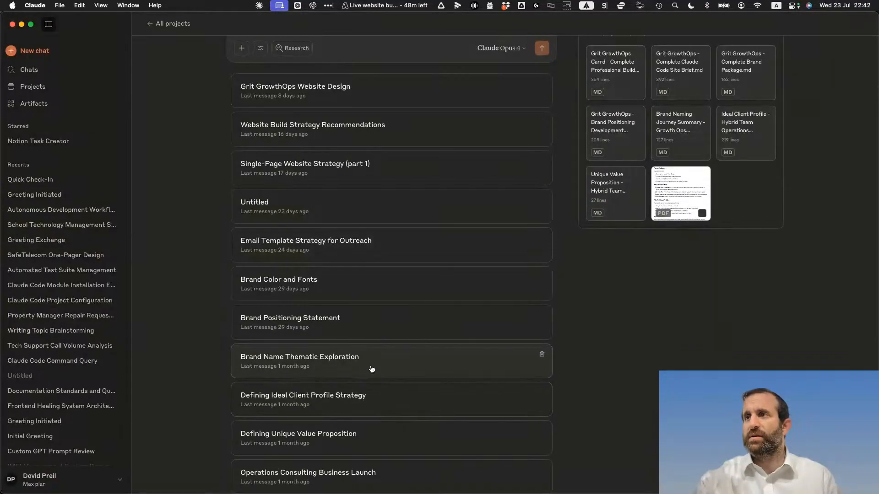
left_click(370, 332)
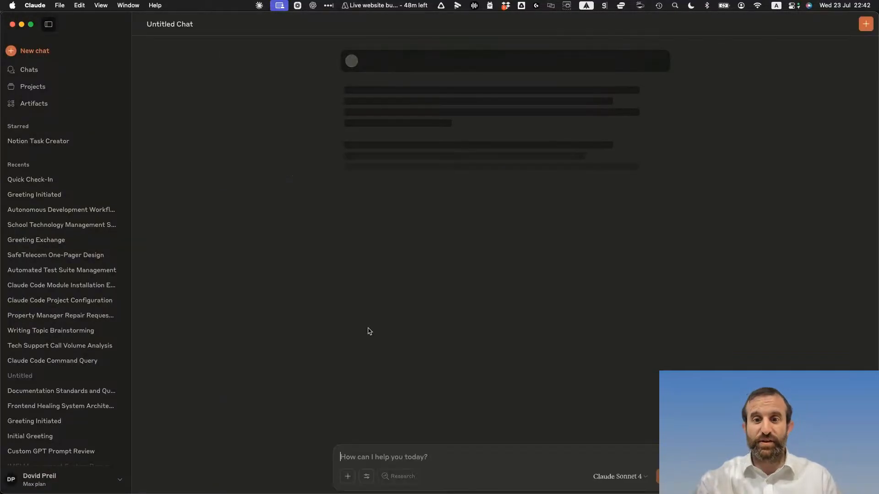
Download version 22 of the Brand Positioning Development Checklist as Markdown, saving brand-positioning-checklist.md in Downloads
scroll(491, 257, "up", 15)
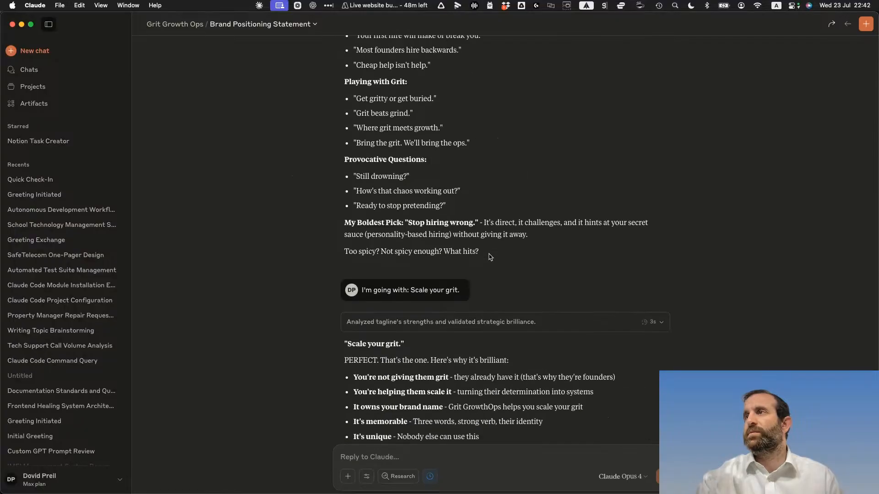
scroll(490, 258, "up", 15)
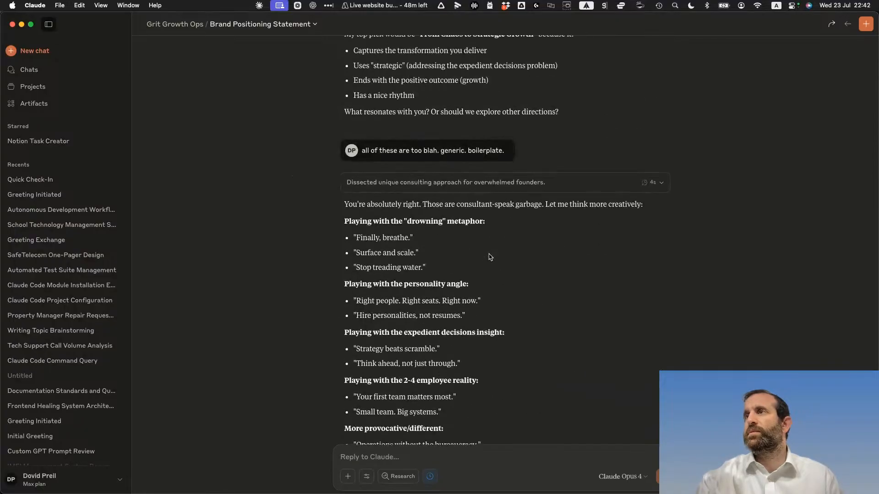
scroll(491, 257, "up", 15)
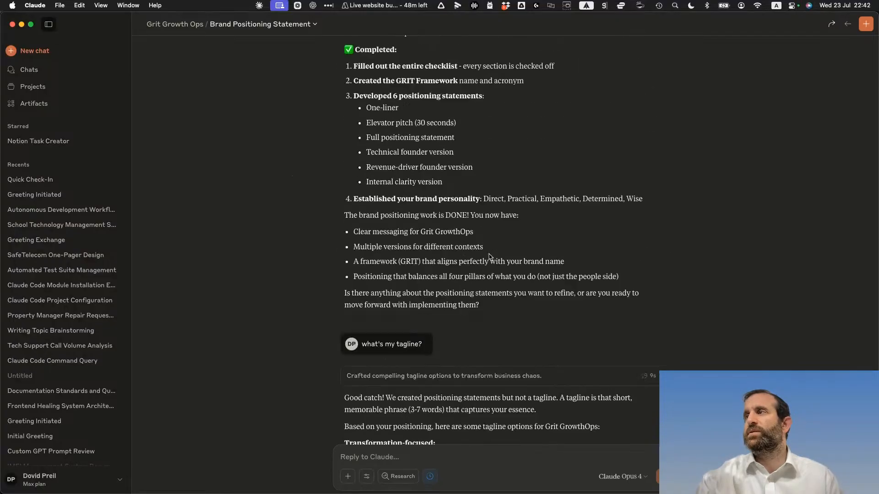
scroll(489, 253, "up", 15)
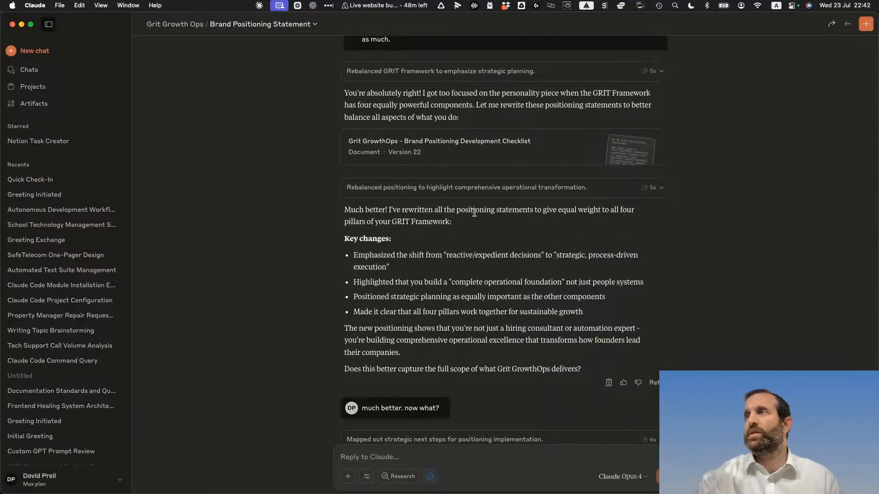
left_click(474, 151)
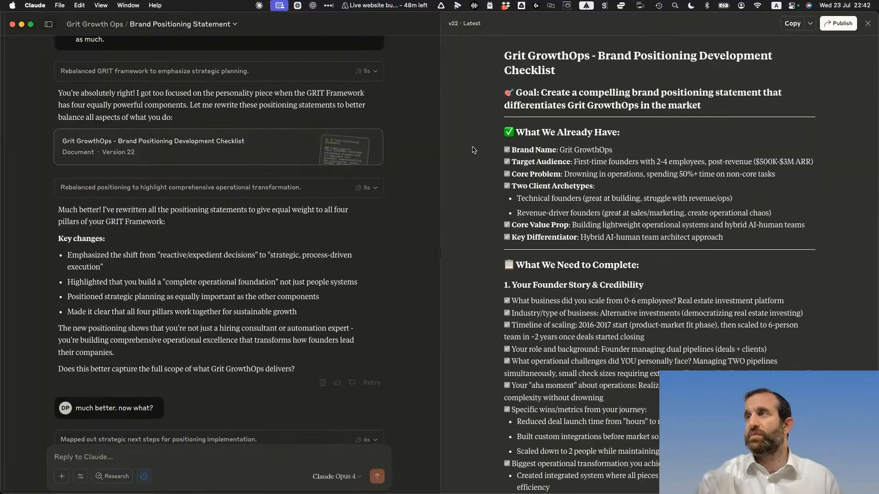
left_click(809, 23)
left_click(772, 57)
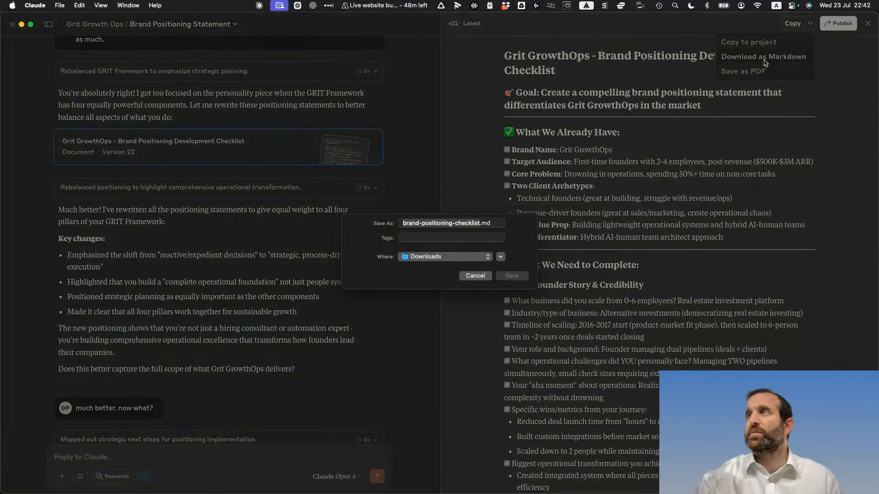
left_click(521, 277)
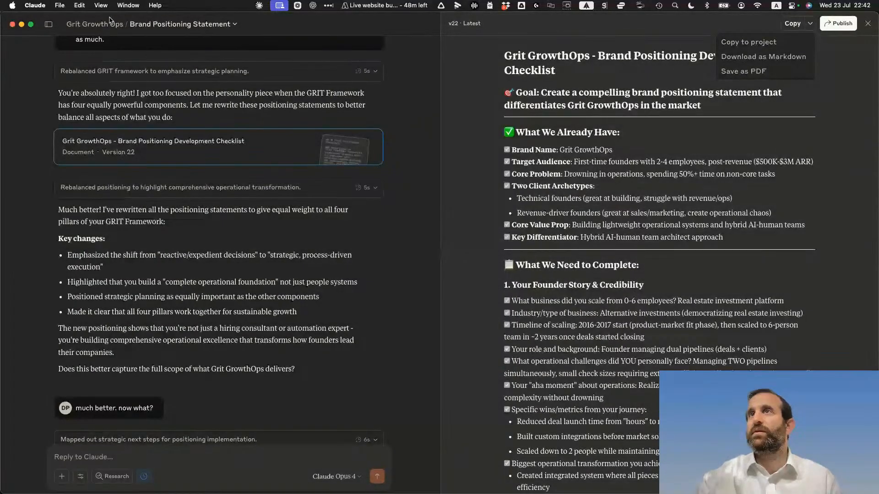
Return to the Grit Growth Ops project and open the Brand Color and Fonts chat
left_click(117, 28)
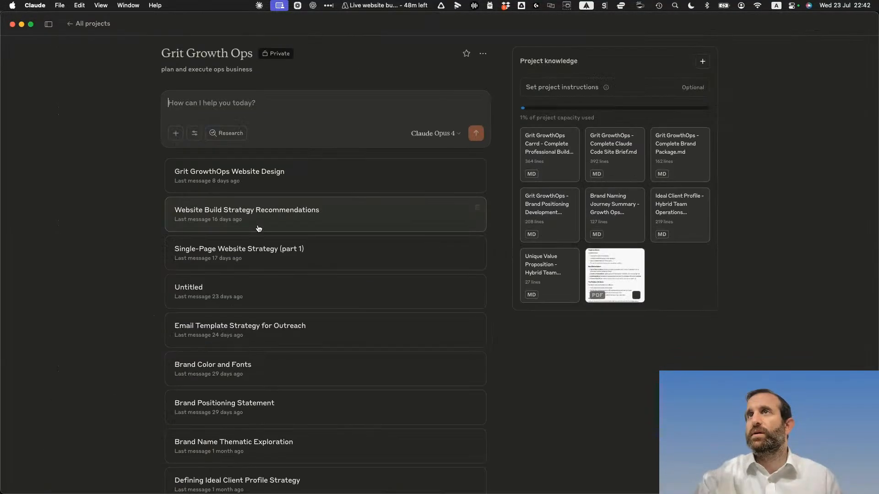
scroll(314, 280, "down", 1)
scroll(334, 381, "down", 2)
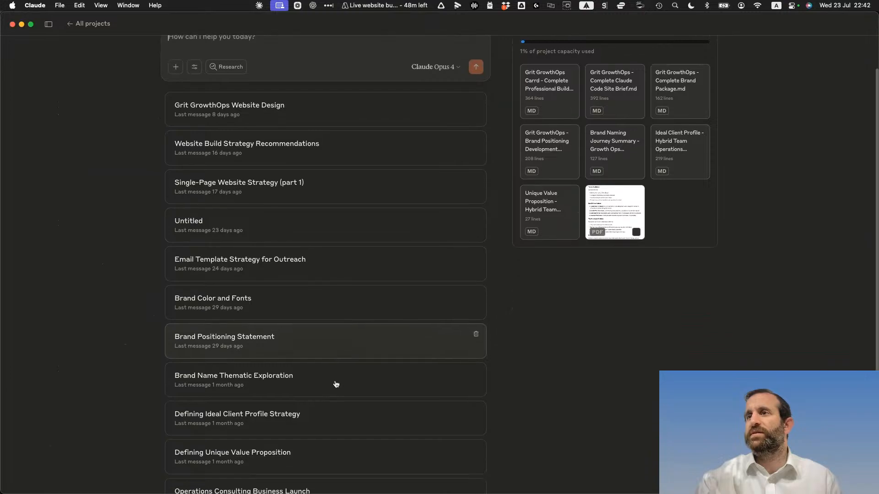
left_click(322, 295)
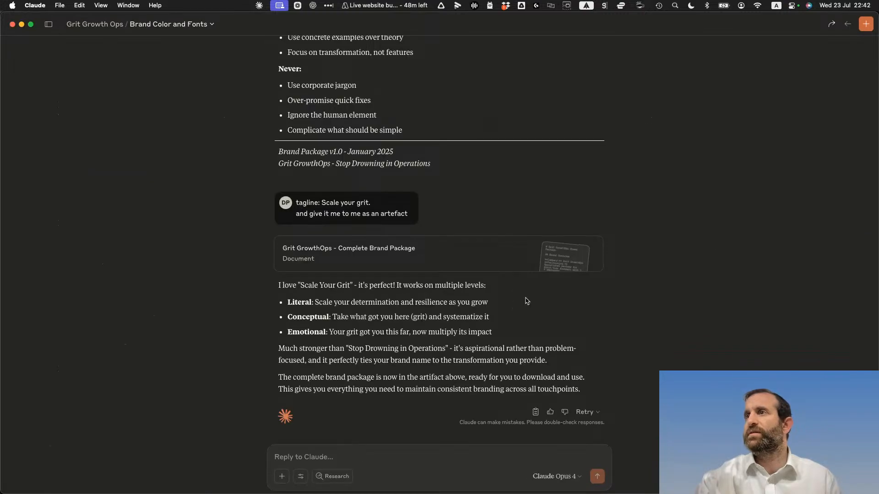
Download the Complete Brand Package document as Markdown, saving grit-growthops-brand-package.md in Downloads
left_click(488, 256)
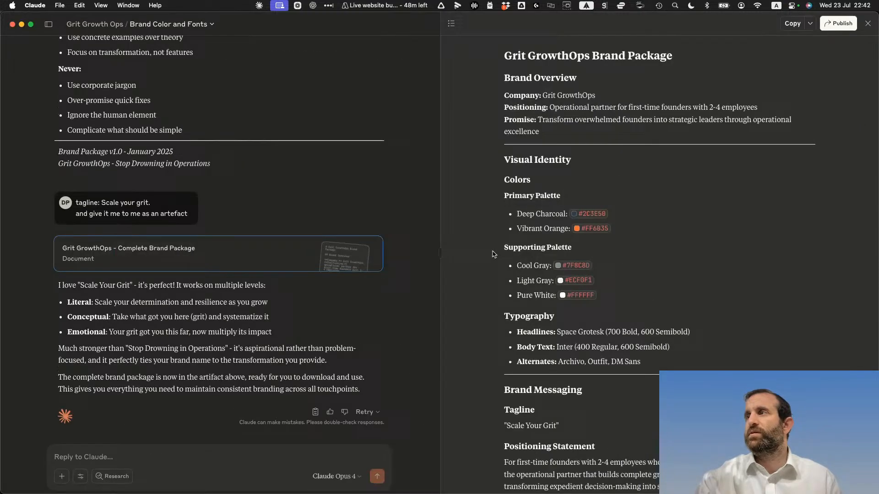
left_click(811, 23)
left_click(783, 56)
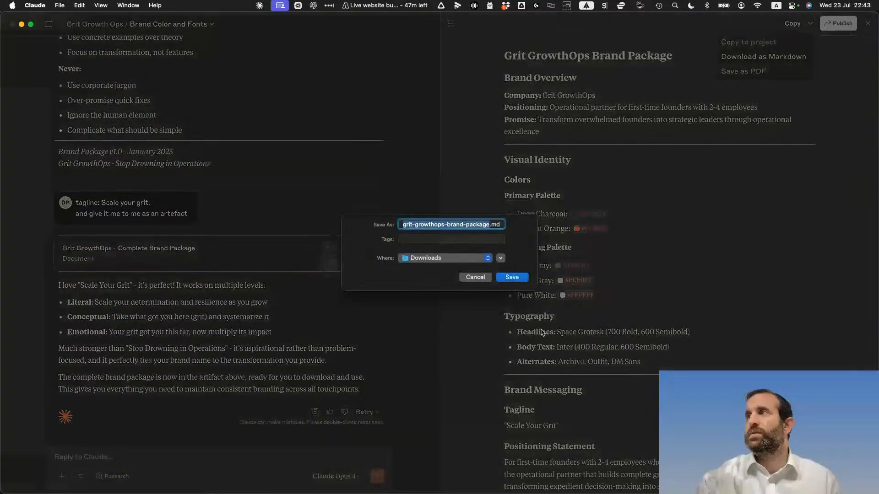
left_click(513, 278)
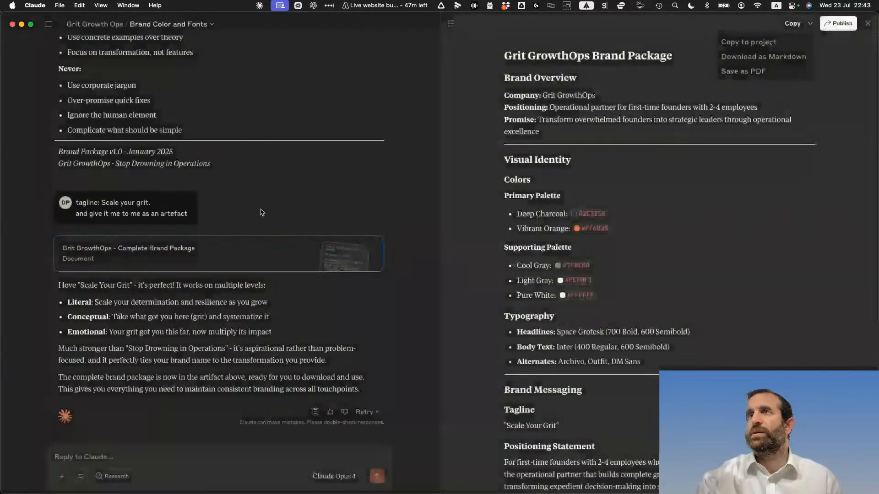
Look through the Grit Growth Ops project chats again and reopen the Brand Positioning Statement chat
left_click(97, 29)
scroll(346, 359, "down", 3)
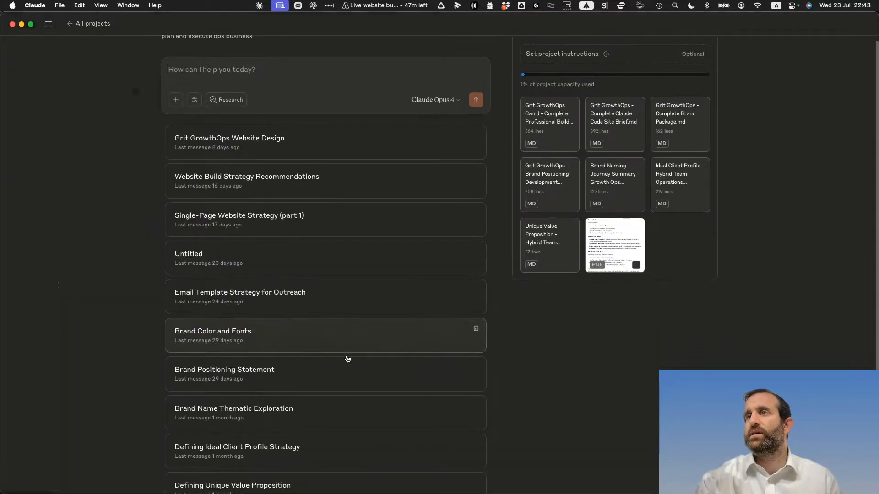
scroll(345, 366, "down", 2)
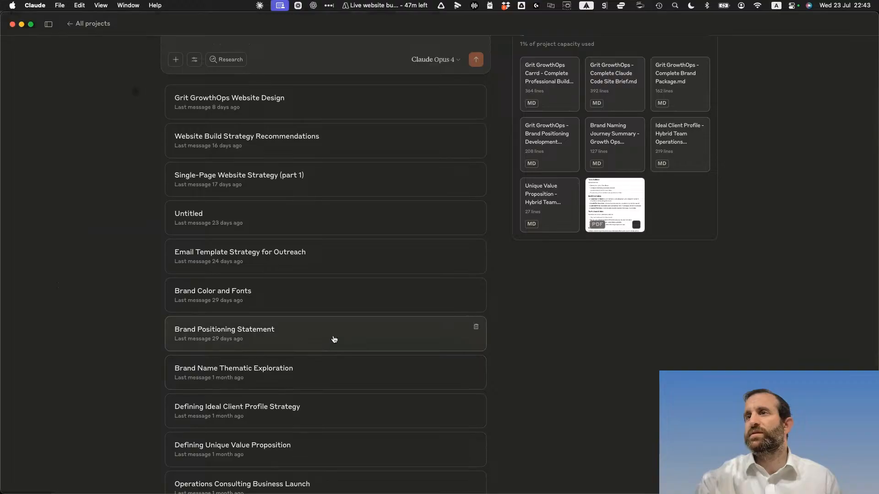
left_click(334, 339)
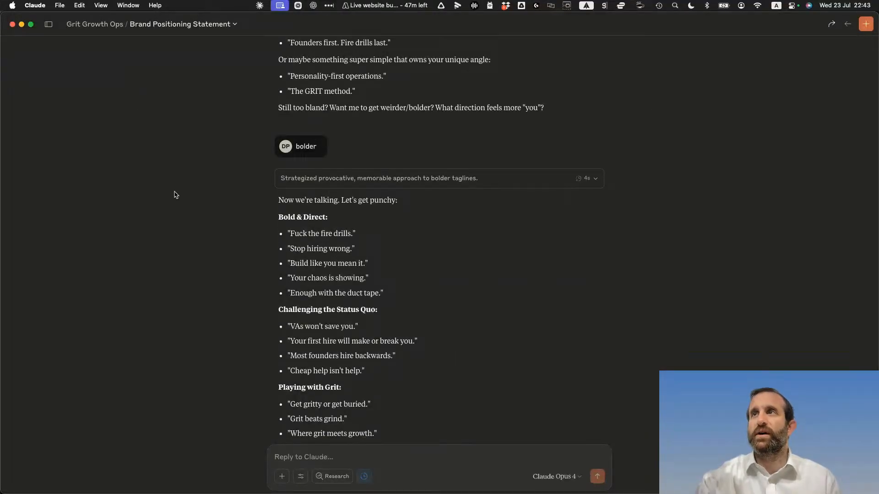
Switch to Abacus.AI DeepAgent and open the list of previously uploaded files for attaching to the prompt
left_click(21, 24)
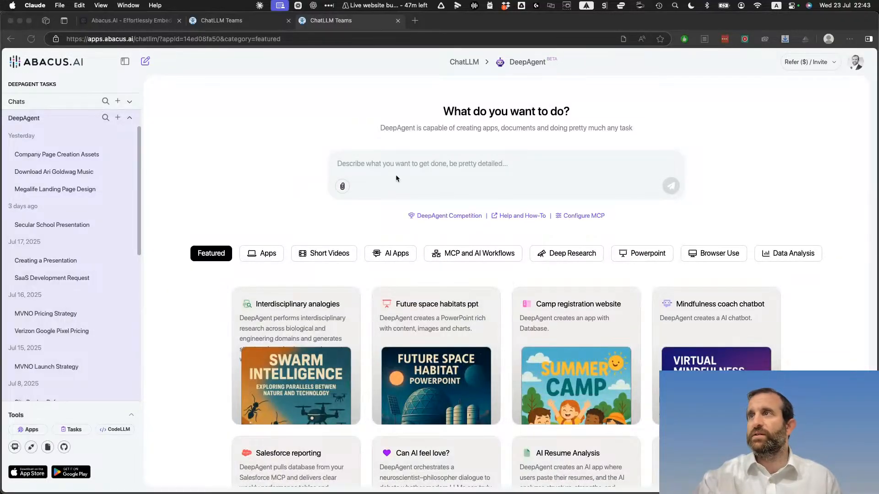
left_click(341, 194)
left_click(341, 188)
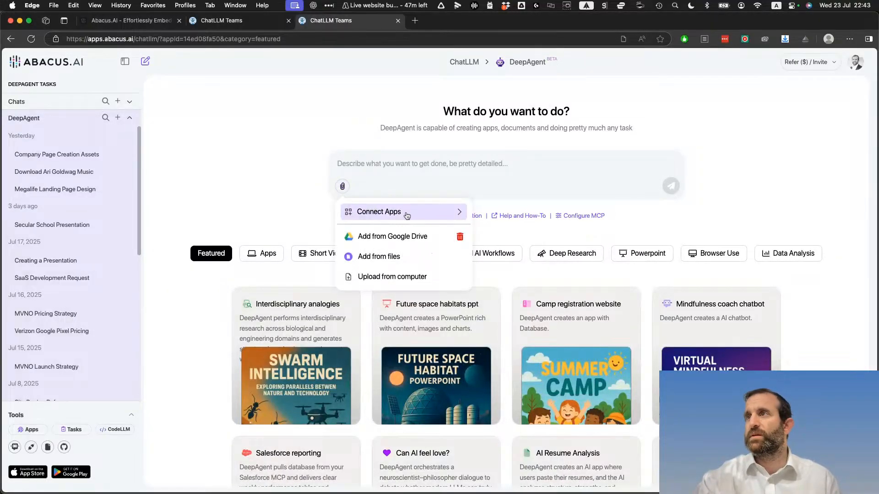
left_click(407, 256)
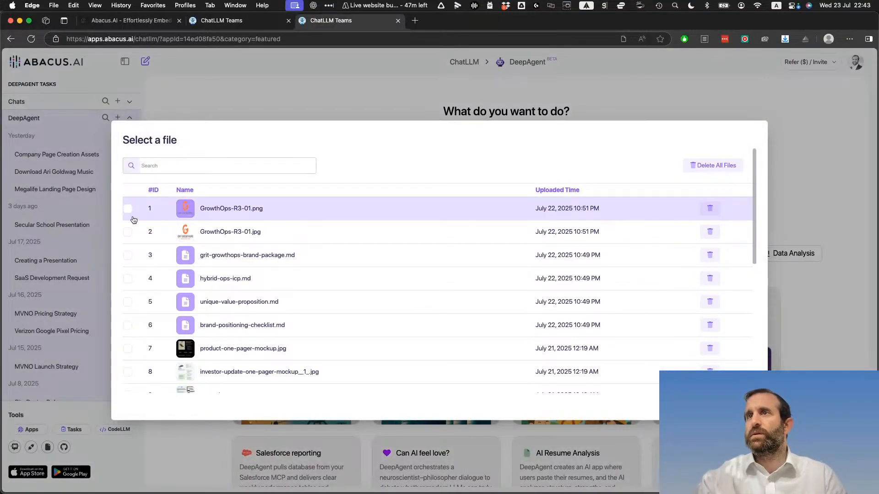
Attach GrowthOps-R3-01.png, GrowthOps-R3-01.jpg, grit-growthops-brand-package.md, hybrid-ops-icp.md, unique-value-proposition.md and brand-positioning-checklist.md to the prompt
left_click(128, 209)
left_click(127, 232)
left_click(128, 255)
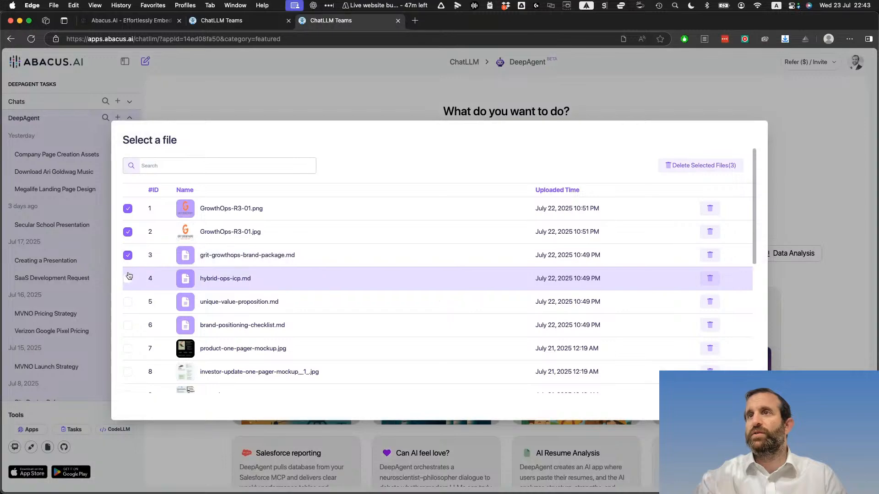
left_click(127, 279)
left_click(128, 302)
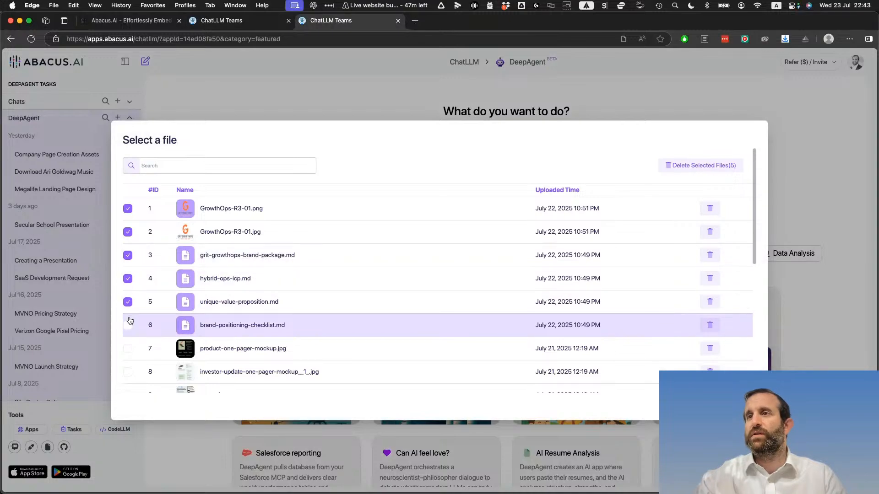
left_click(128, 325)
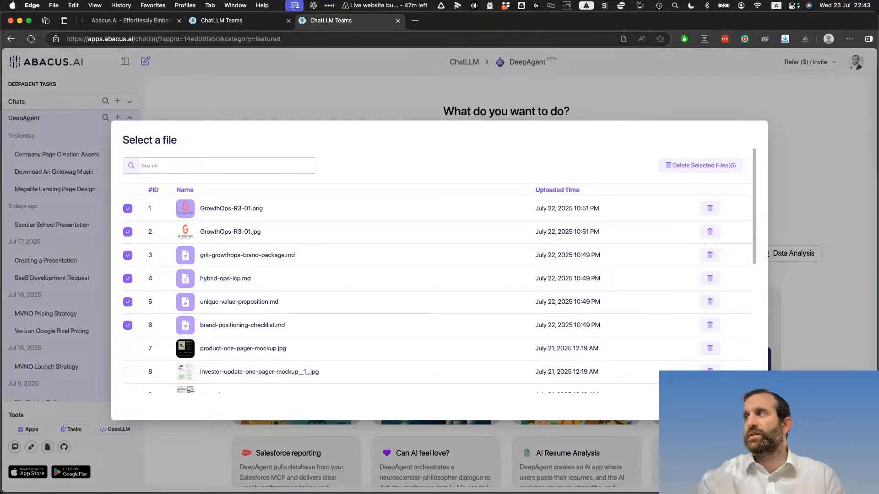
left_click(732, 405)
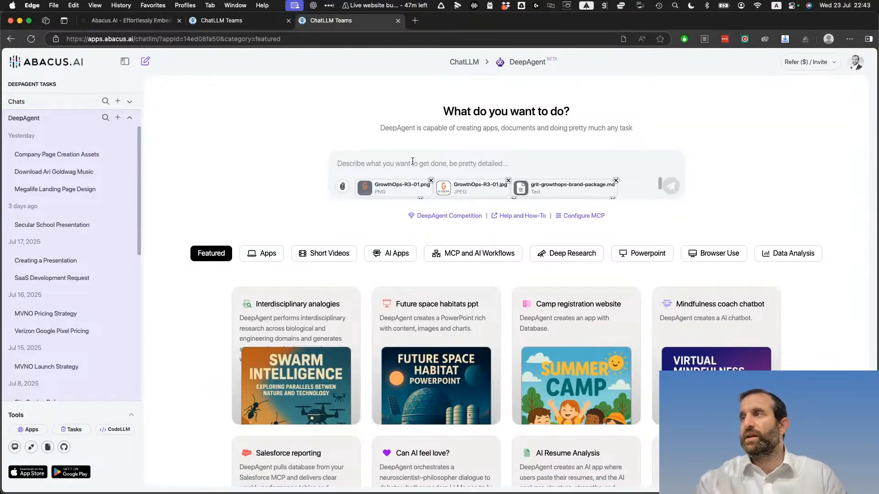
Dictate in Voice mode a prompt requesting a full website based on the documents, branding and ICPs, with a contact option and About Us page
key("alt+s")
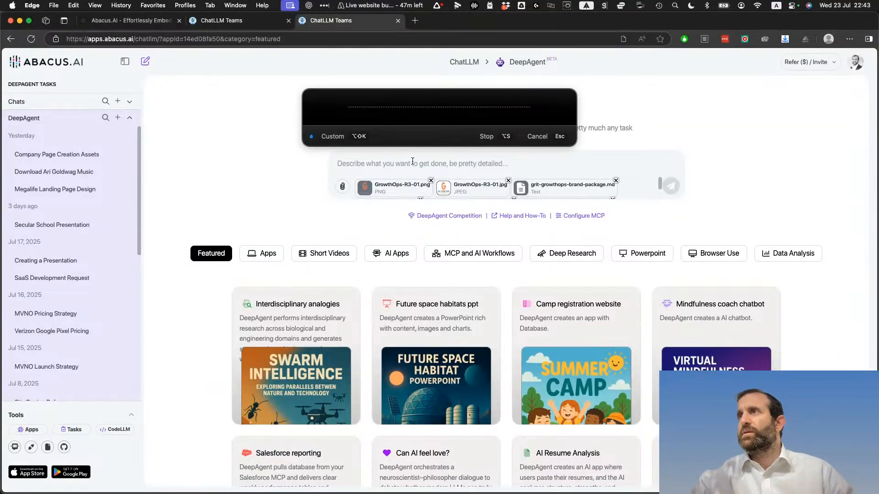
left_click(331, 140)
left_click(338, 125)
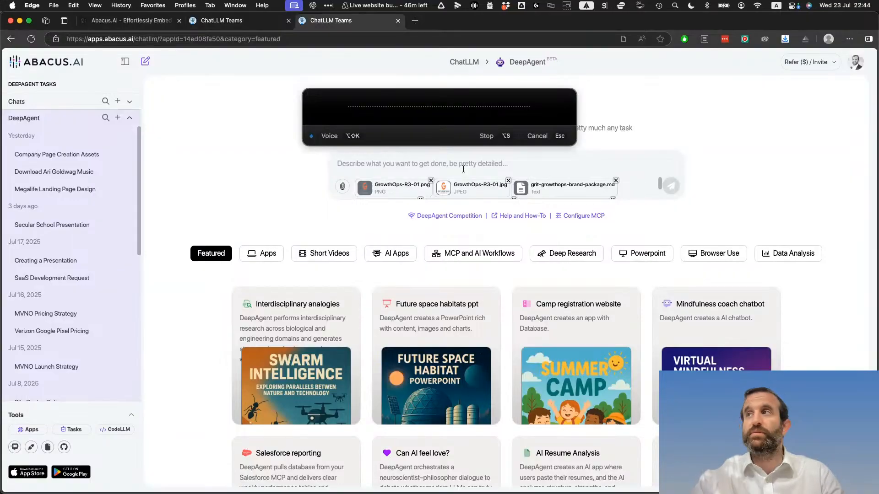
key("alt+s")
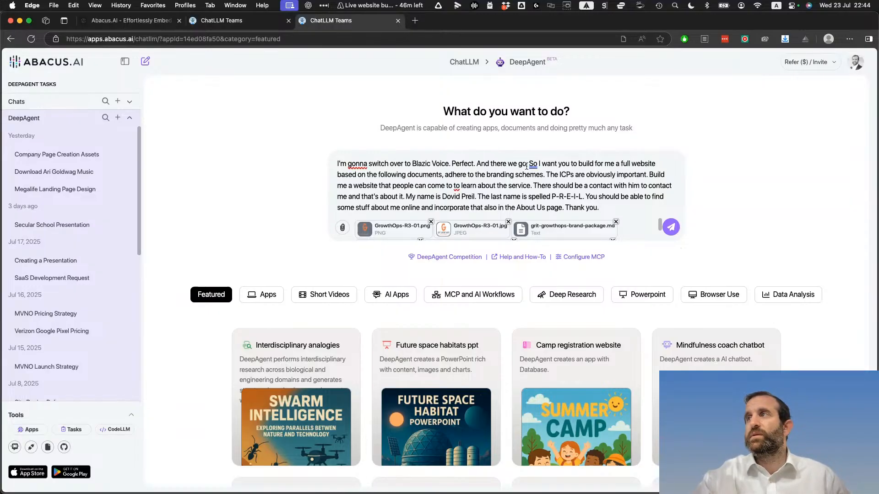
Delete the stray dictated text before "So I want you to build" and submit the website prompt to DeepAgent
left_click_drag(529, 164, 279, 159)
key("BackSpace")
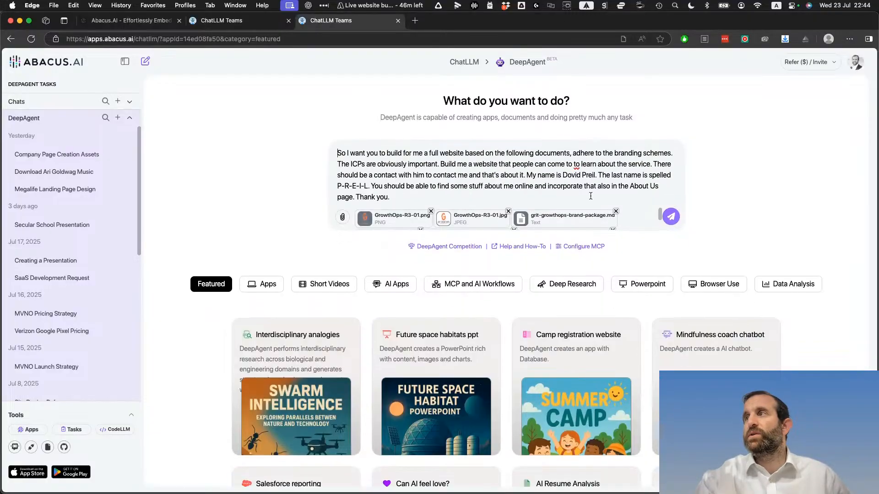
left_click(671, 226)
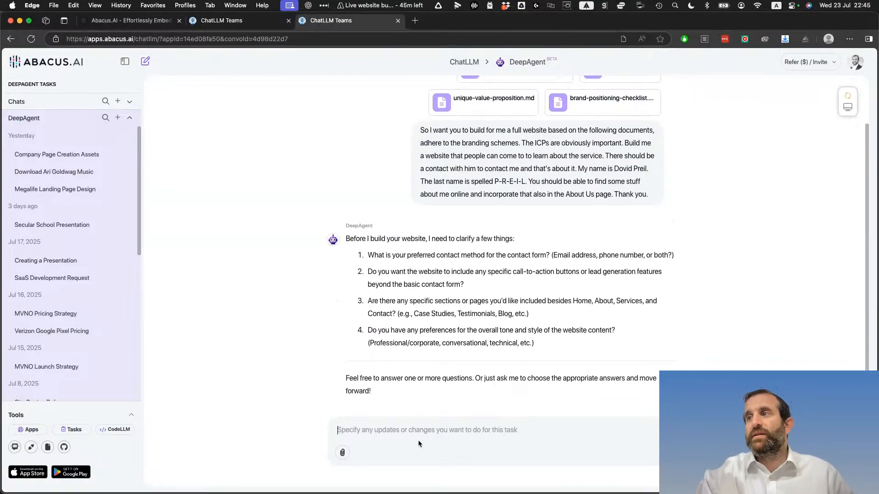
Dictate and submit answers covering contact e-mail, free consultations, case studies, testimonials, admin username and password, professional tone, and coaching, operational audit and fractional COO packages
key("alt+s")
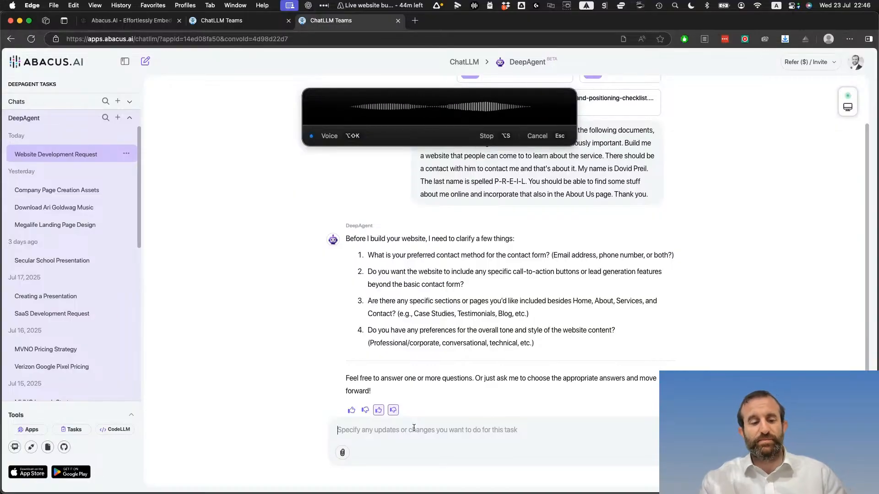
key("alt+s")
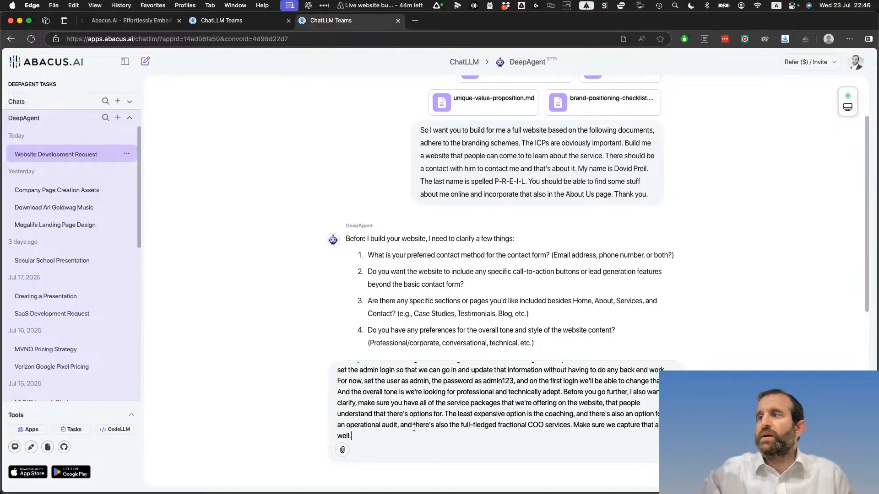
scroll(616, 409, "up", 3)
scroll(617, 409, "up", 2)
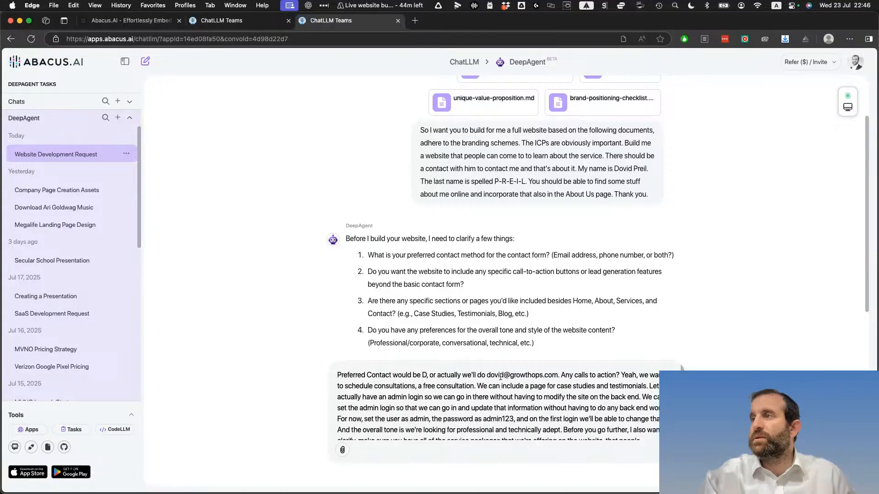
scroll(645, 418, "down", 2)
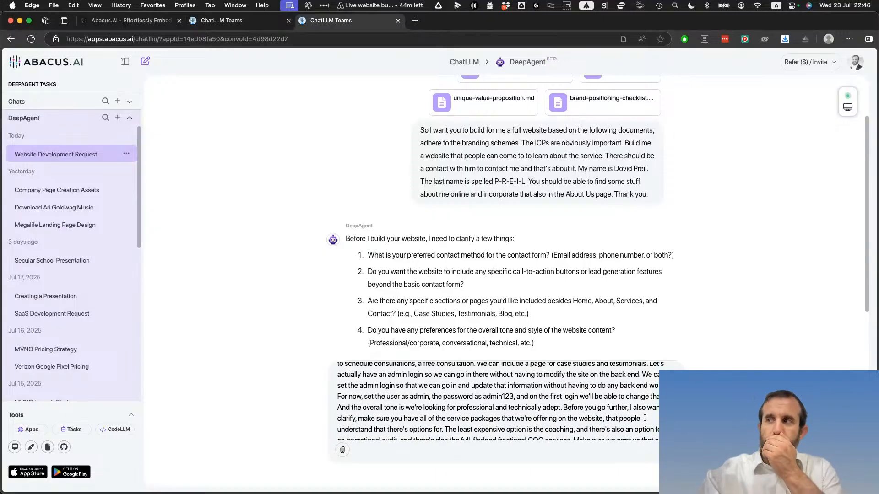
scroll(645, 418, "down", 2)
key("Return")
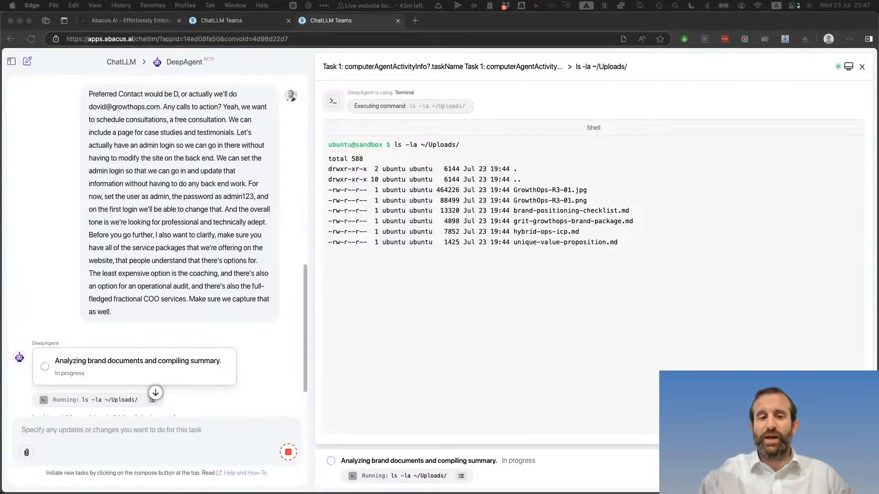
Switch to Claude and open the Operations Consulting Business Launch chat in the Grit Growth Ops project
key("super+Tab")
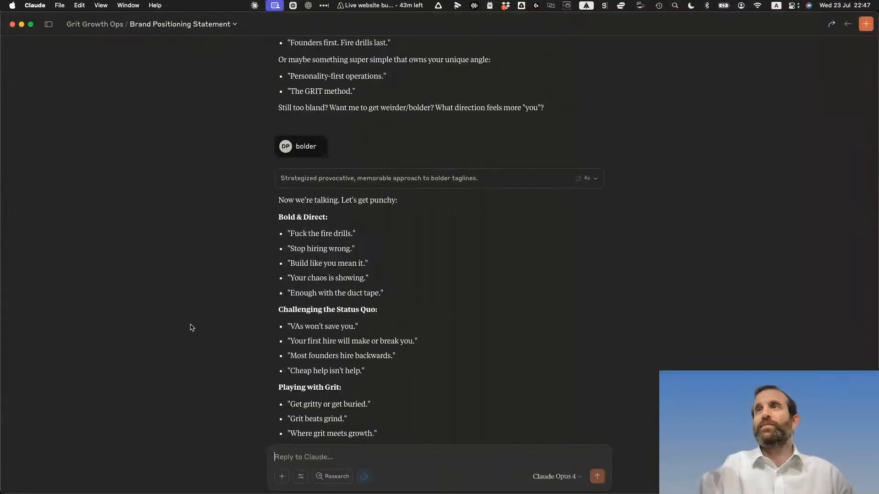
left_click(93, 27)
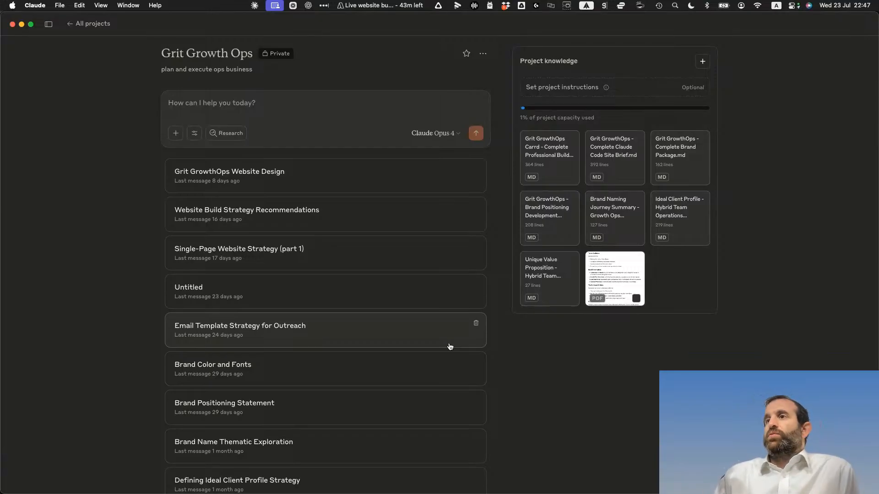
scroll(450, 346, "down", 3)
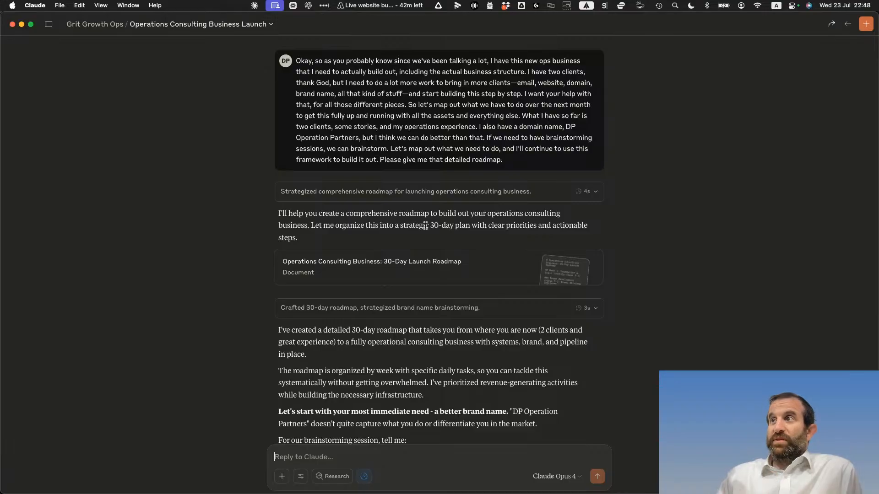
scroll(425, 226, "down", 2)
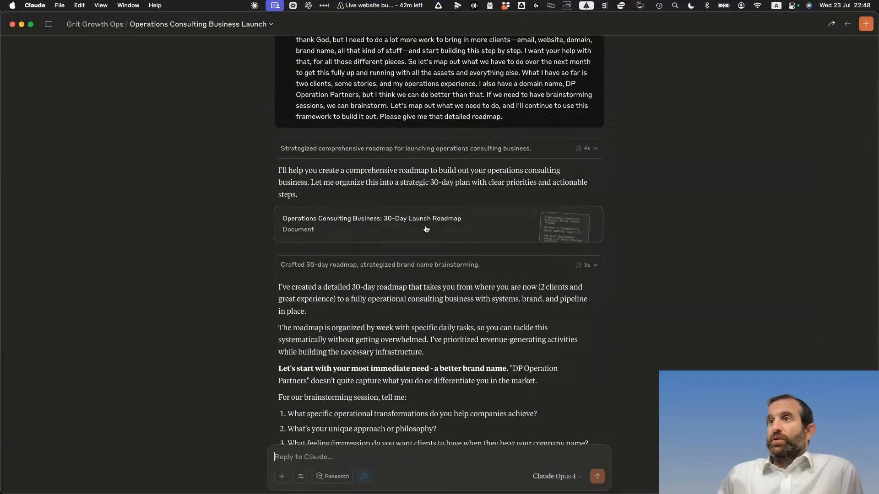
scroll(426, 229, "down", 1)
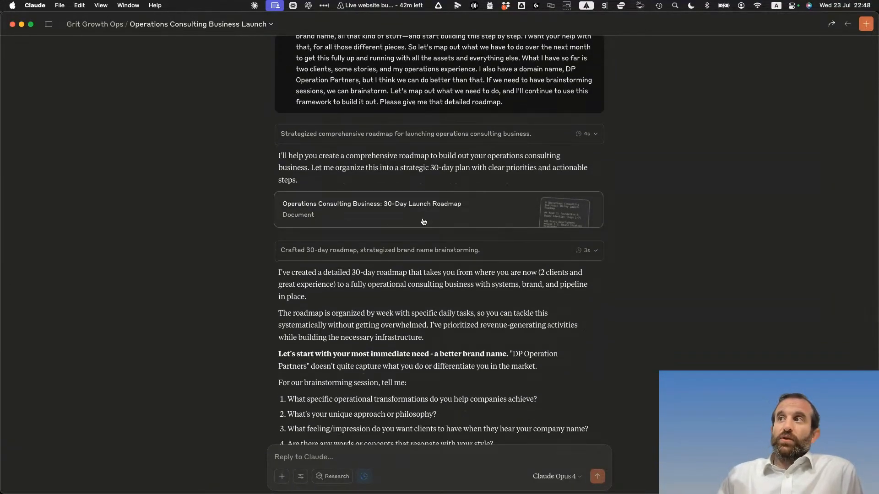
Open the Operations Consulting Business: 30-Day Launch Roadmap document and review it together with the chat's original request
left_click(424, 223)
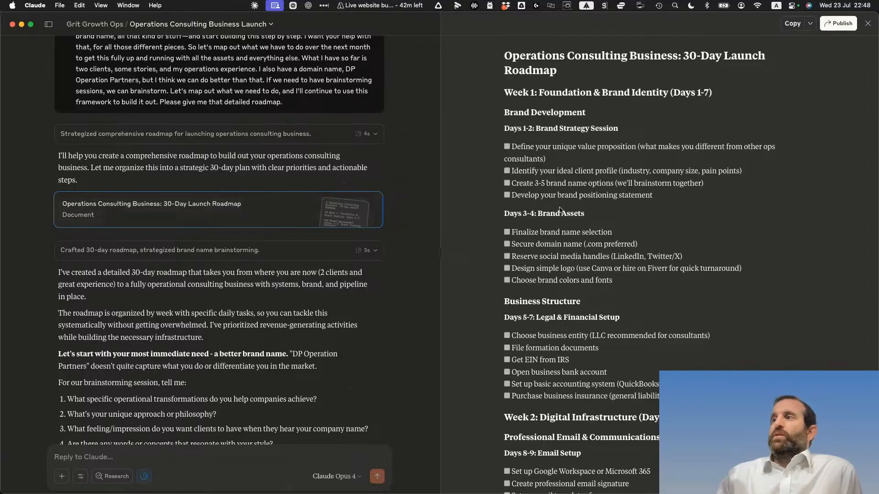
scroll(675, 317, "down", 20)
scroll(676, 319, "down", 6)
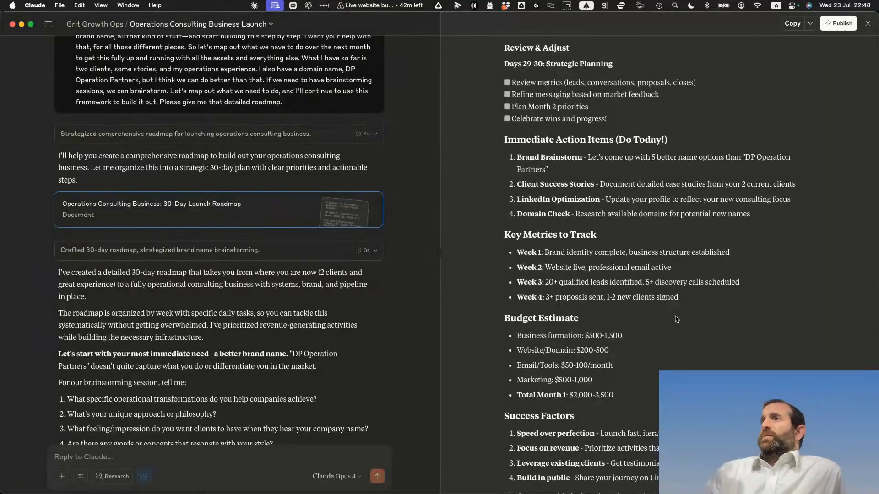
scroll(408, 303, "down", 5)
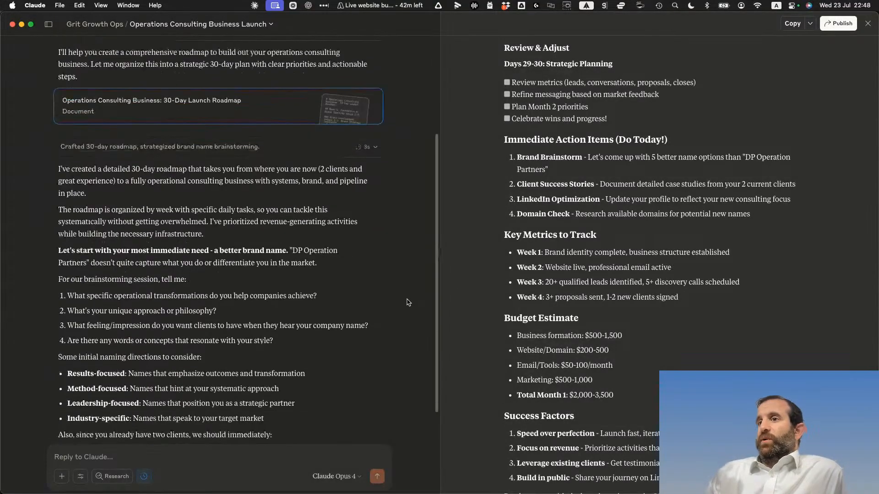
scroll(412, 289, "up", 6)
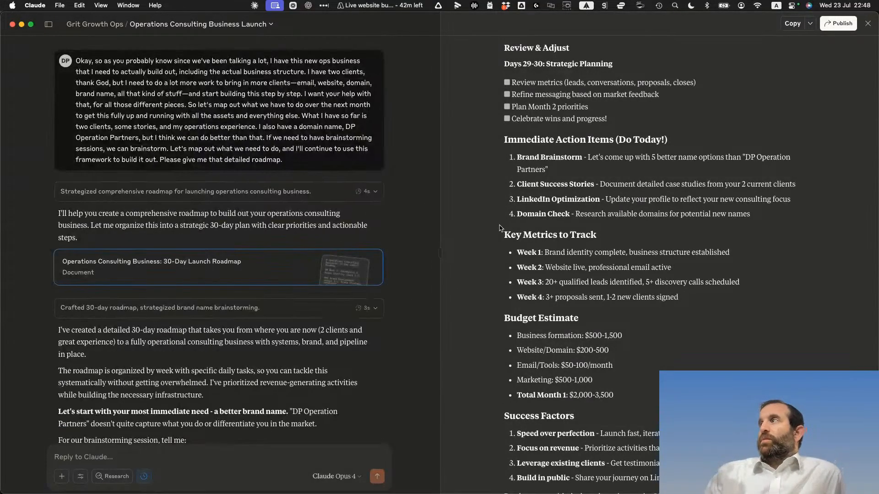
Return to the Grit Growth Ops project and reopen the launch roadmap document from the Operations Consulting Business Launch chat
left_click(85, 27)
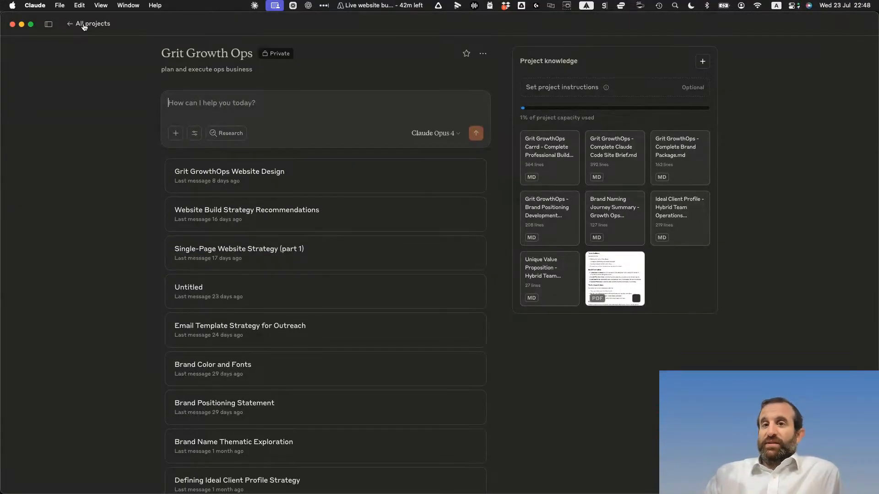
scroll(319, 336, "down", 3)
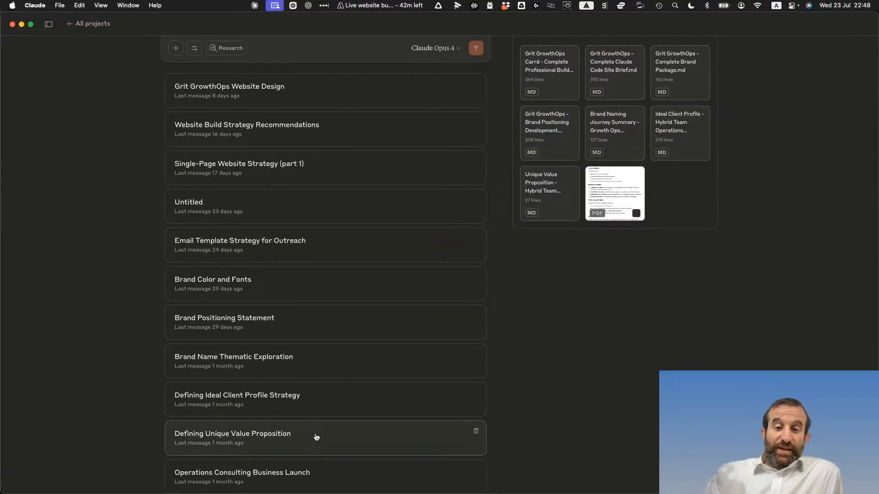
left_click(309, 467)
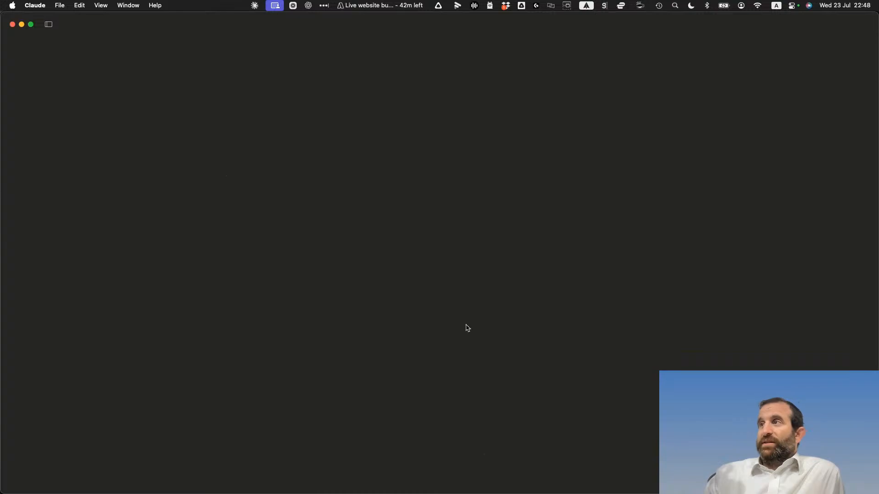
left_click(516, 273)
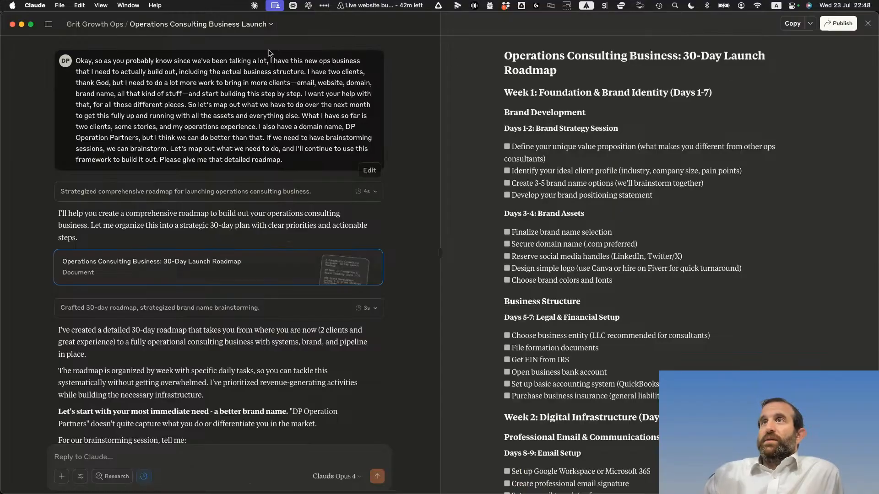
Open the project's Defining Unique Value Proposition chat and read the conversation from its first question to the final artifact
left_click(95, 24)
scroll(264, 367, "down", 2)
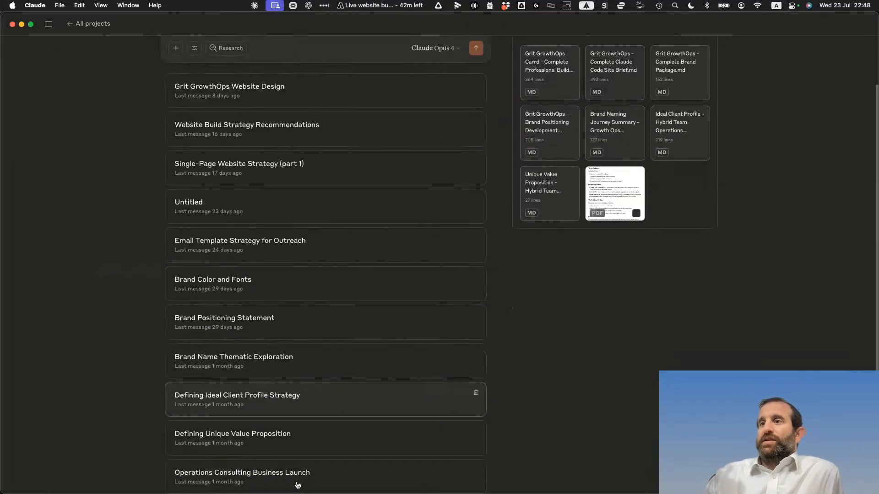
left_click(283, 445)
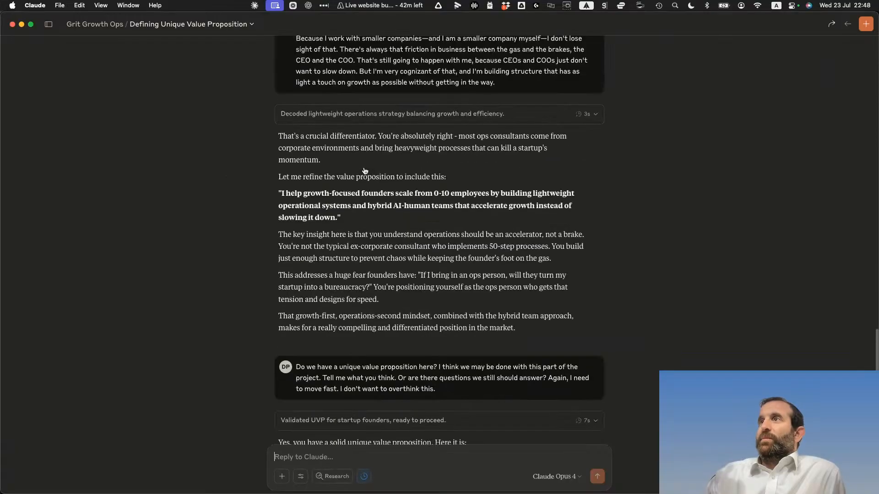
scroll(365, 171, "up", 20)
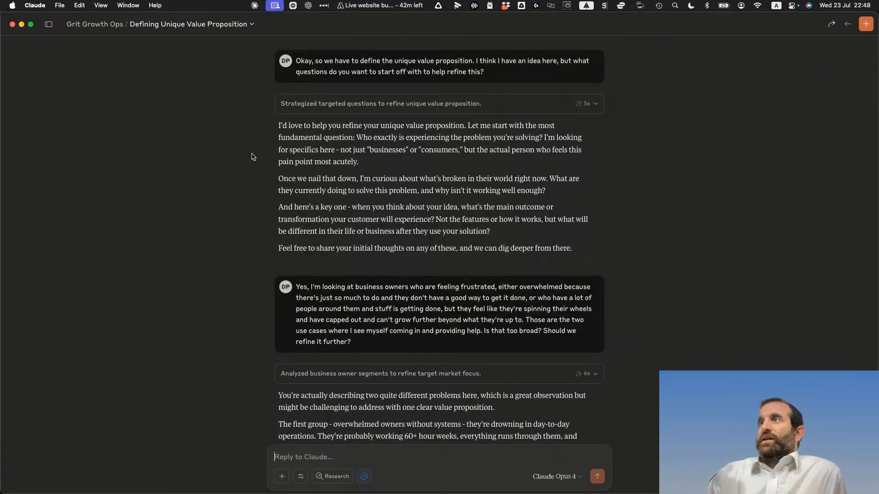
scroll(465, 274, "down", 2)
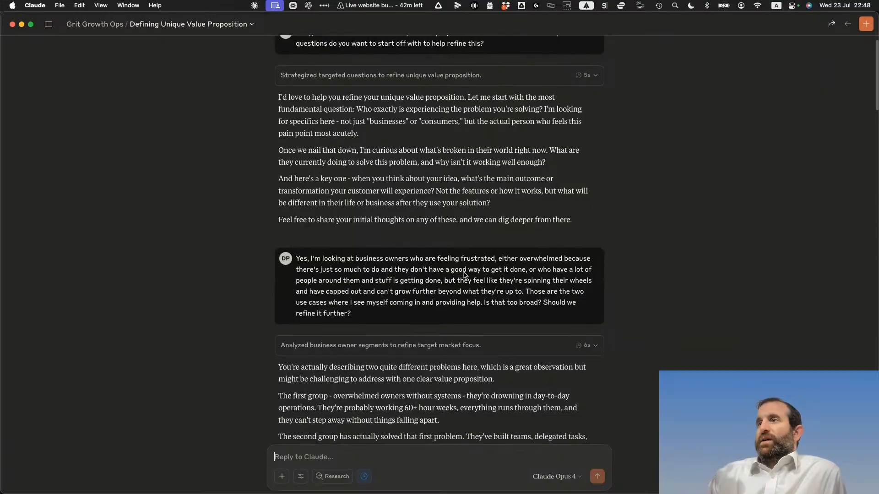
scroll(440, 348, "down", 15)
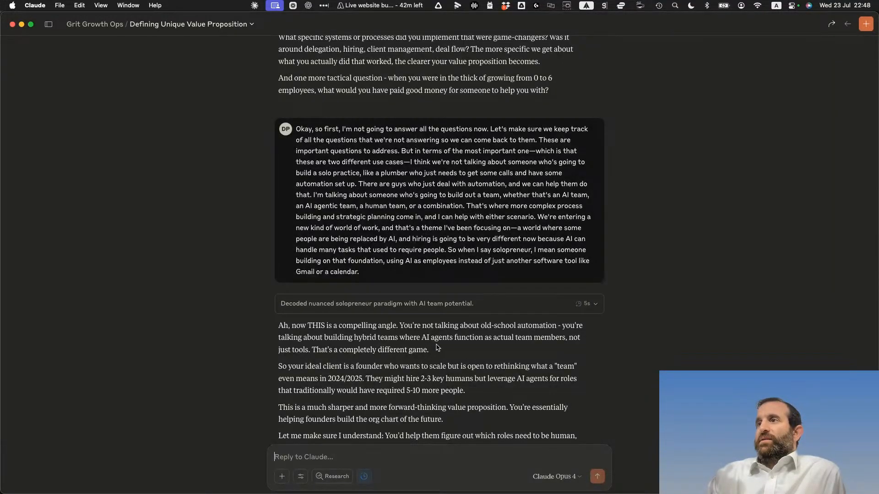
scroll(437, 348, "down", 20)
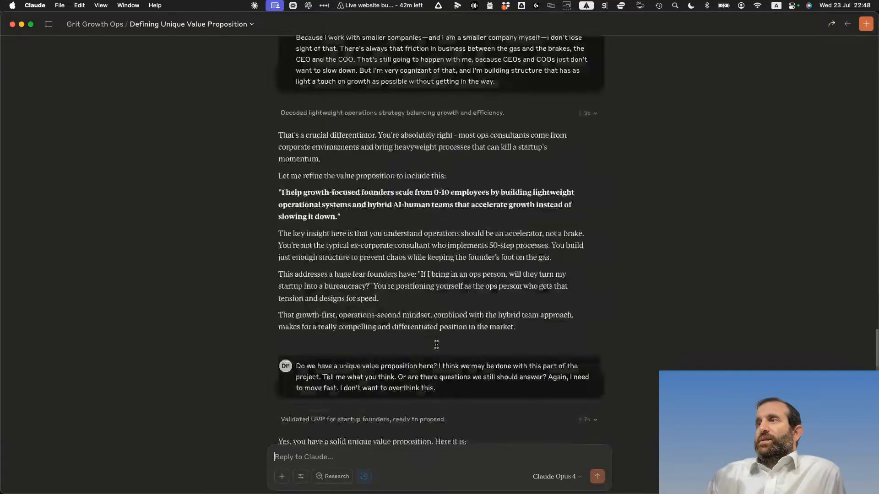
scroll(437, 348, "down", 15)
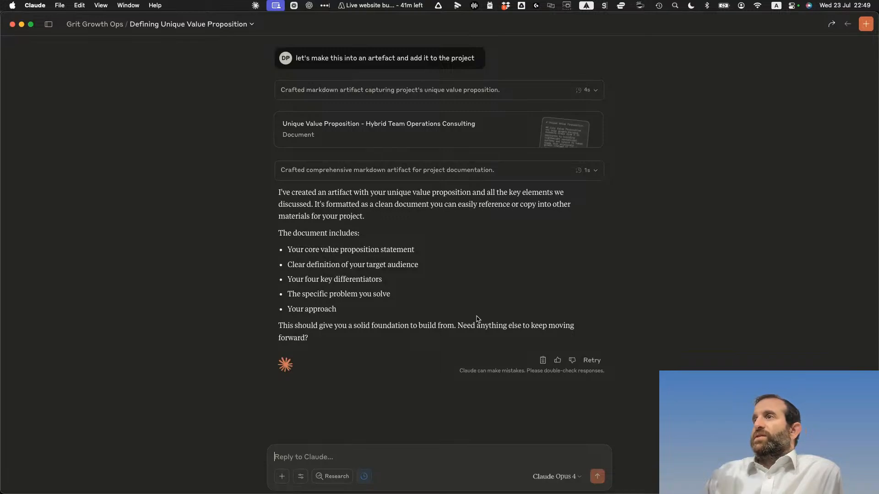
scroll(460, 270, "up", 1)
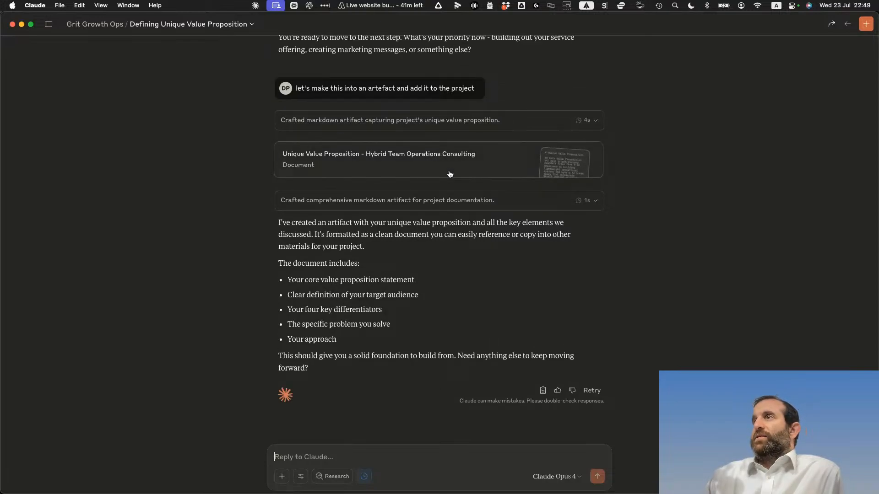
Highlight "artefact" in the request, open the Unique Value Proposition - Hybrid Team Operations Consulting document and examine its content and export options
double_click(368, 92)
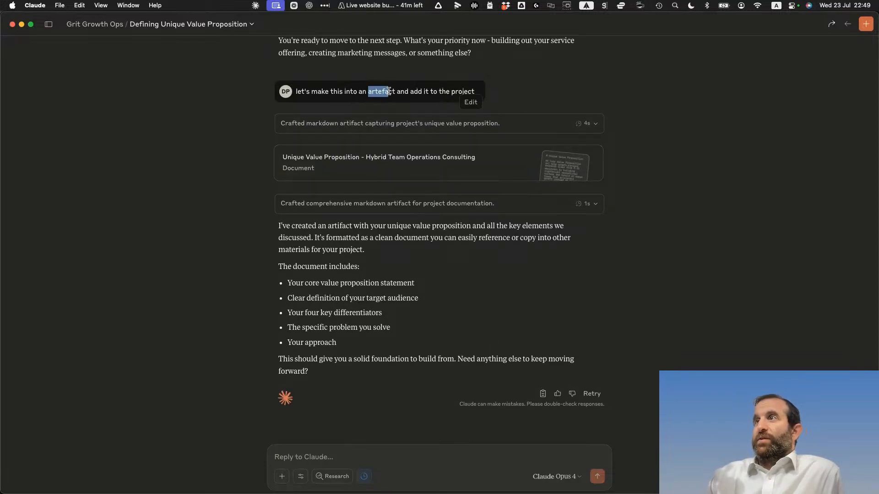
left_click(430, 170)
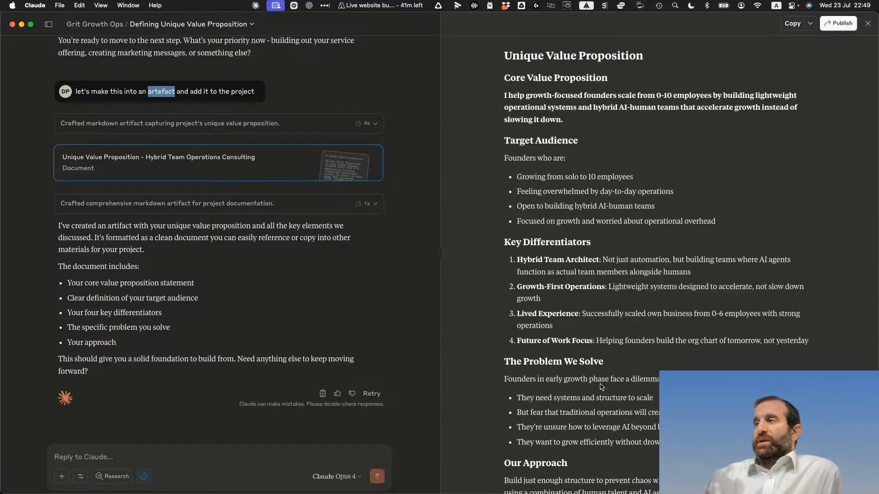
left_click(810, 24)
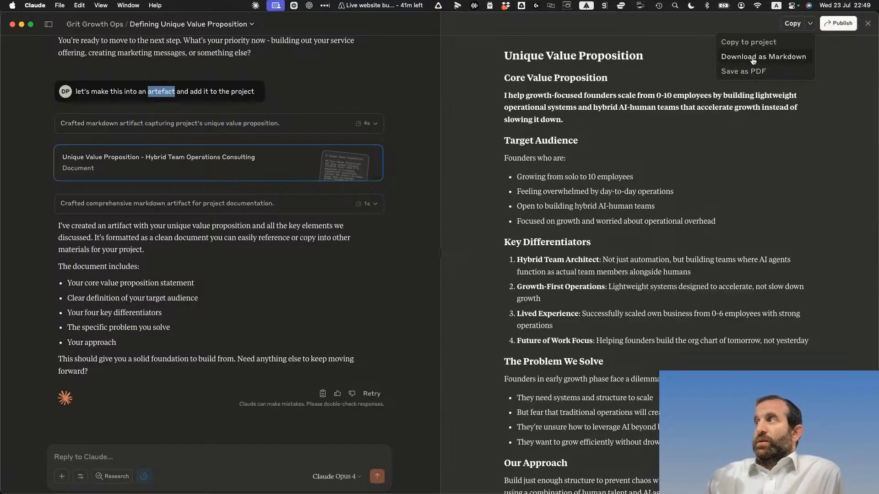
left_click(731, 267)
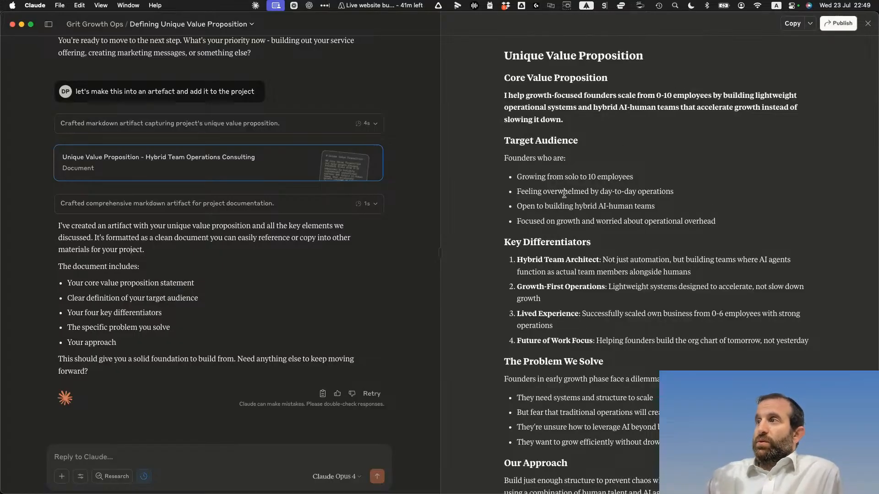
scroll(564, 194, "down", 1)
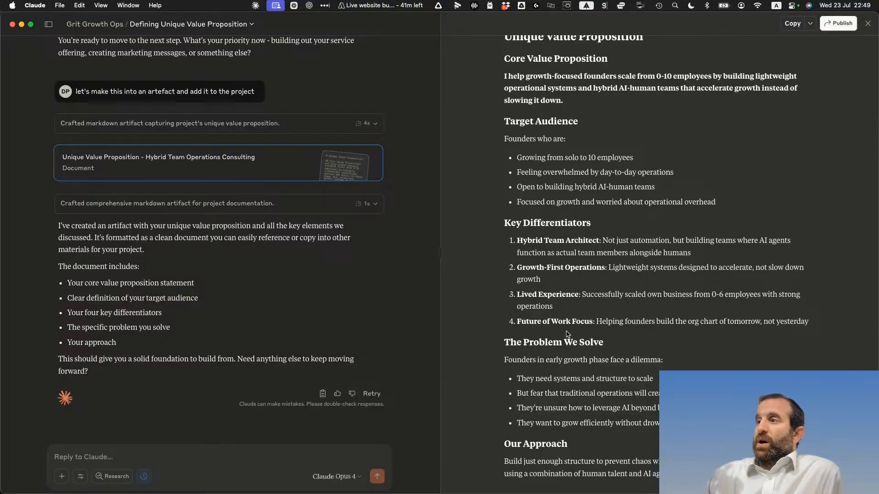
scroll(737, 189, "up", 1)
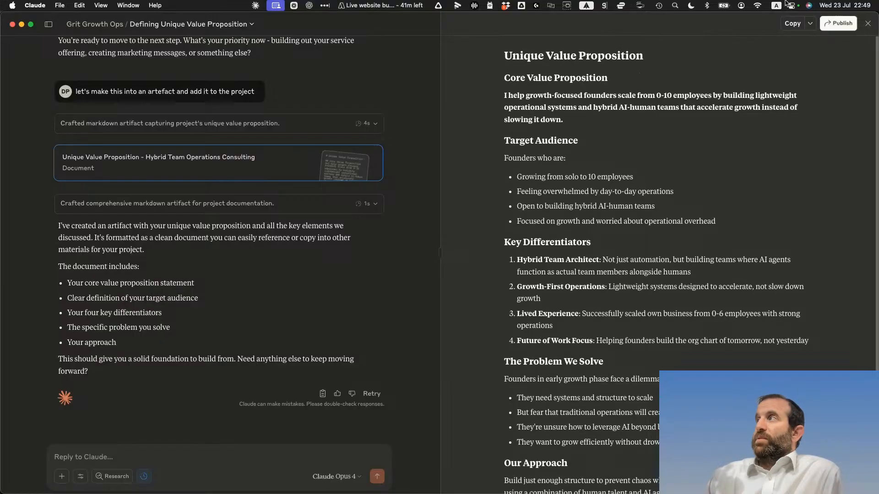
left_click(811, 24)
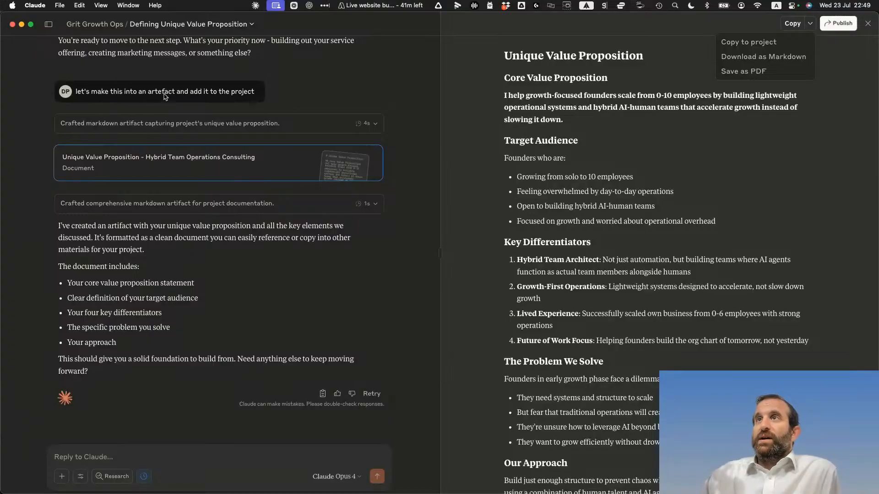
Go back to the project's chat list and open the Operations Consulting Business Launch chat again
left_click(104, 27)
left_click(102, 27)
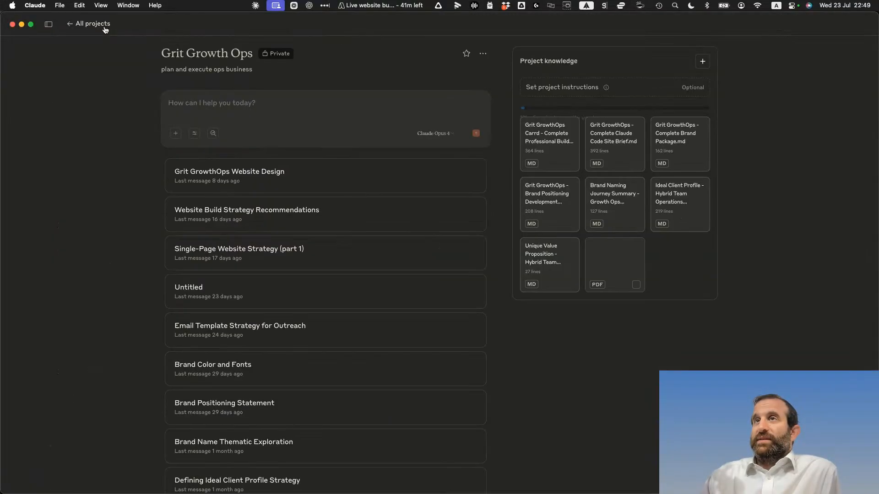
scroll(310, 339, "down", 5)
left_click(275, 477)
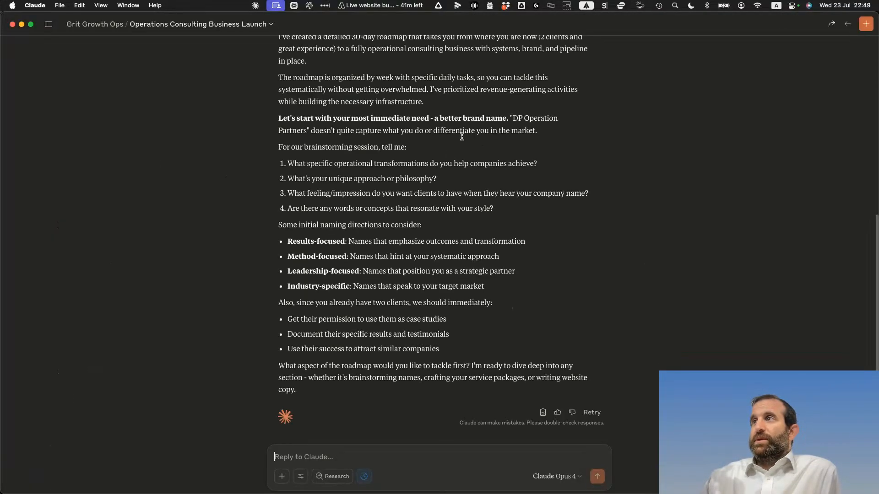
Reopen the 30-Day Launch Roadmap document and highlight its "Identify your ideal client profile (industry, company size, pain points)" task
scroll(453, 261, "up", 6)
left_click(453, 261)
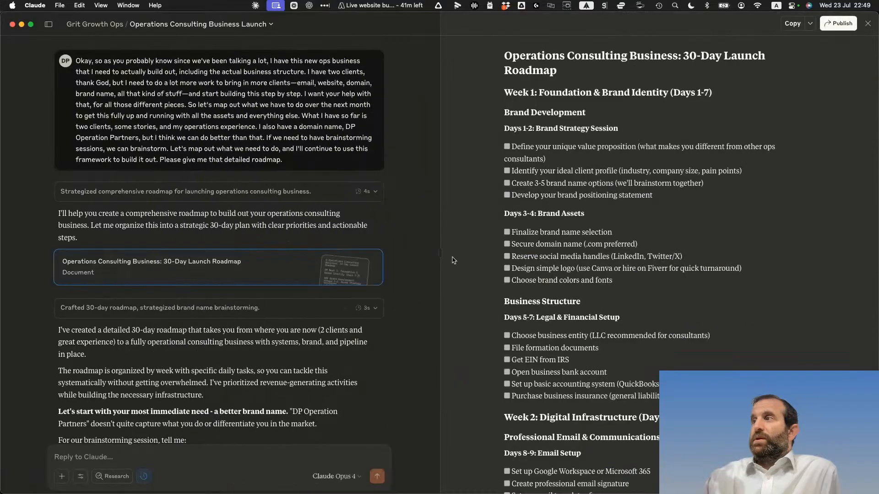
left_click_drag(511, 171, 742, 172)
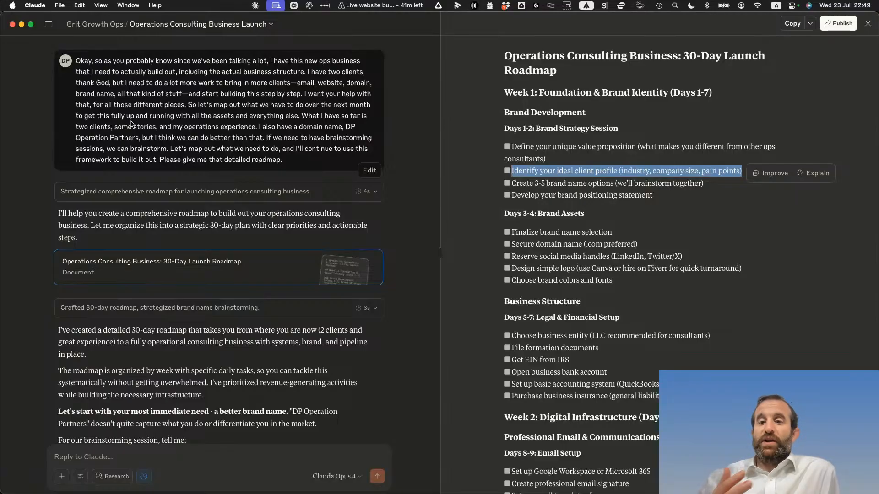
Open the project's Defining Ideal Client Profile Strategy chat and read the conversation from its first request to the final reply
left_click(94, 24)
scroll(359, 378, "down", 3)
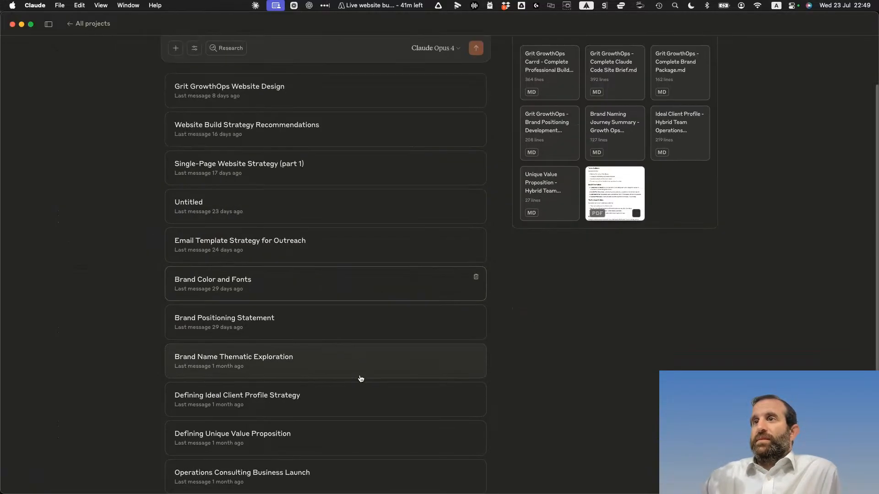
left_click(236, 408)
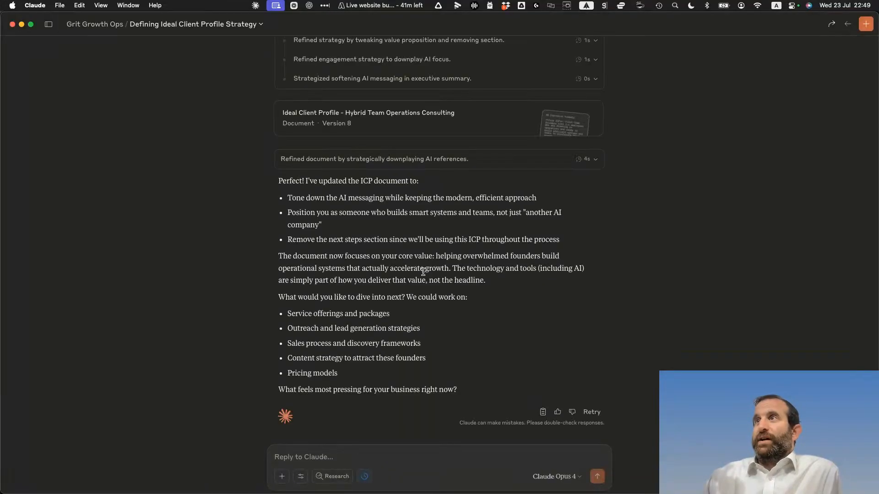
scroll(435, 128, "up", 20)
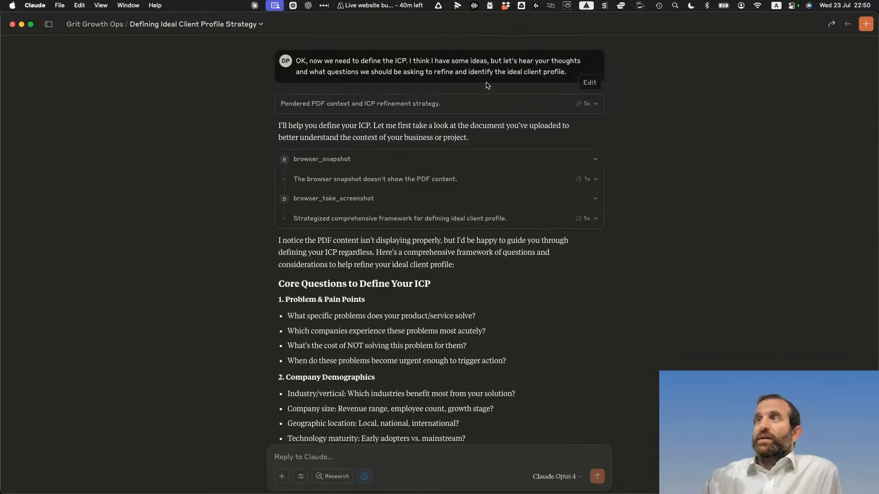
scroll(540, 309, "down", 20)
scroll(539, 314, "down", 20)
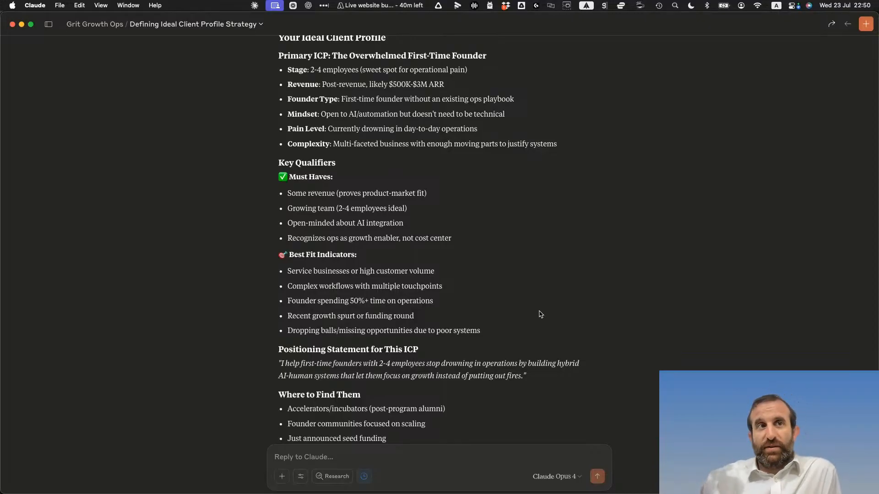
scroll(540, 314, "down", 10)
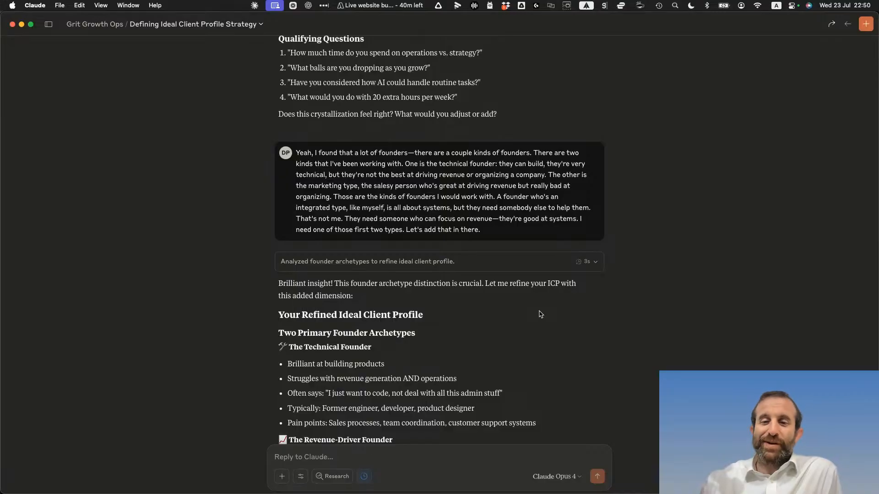
scroll(541, 314, "down", 1)
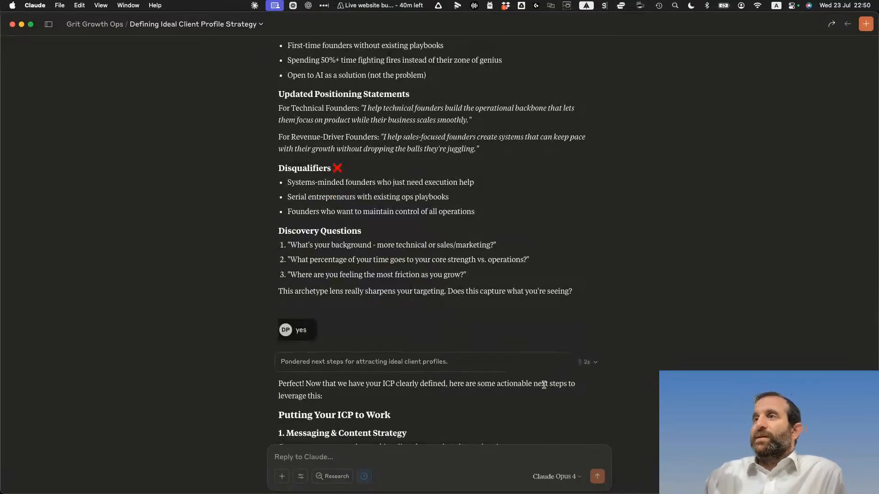
scroll(543, 385, "down", 15)
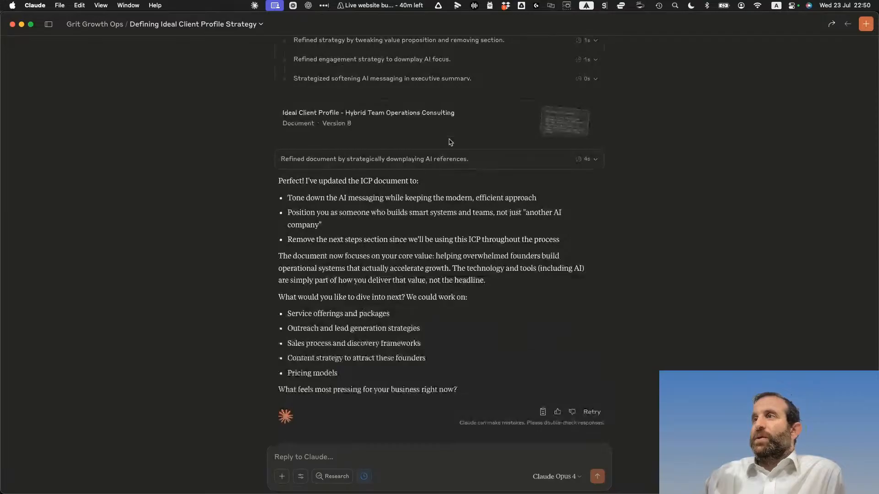
View the Ideal Client Profile - Hybrid Team Operations Consulting document and return to the Grit Growth Ops project's chat list
left_click(443, 118)
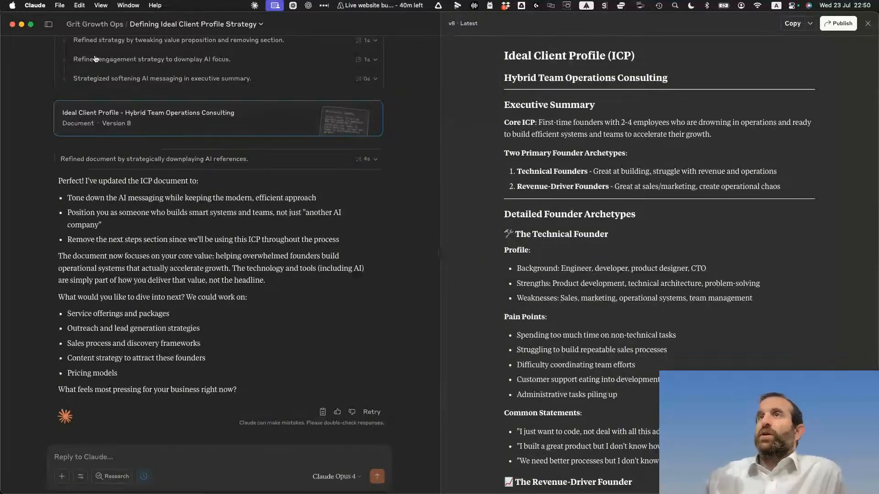
left_click(93, 24)
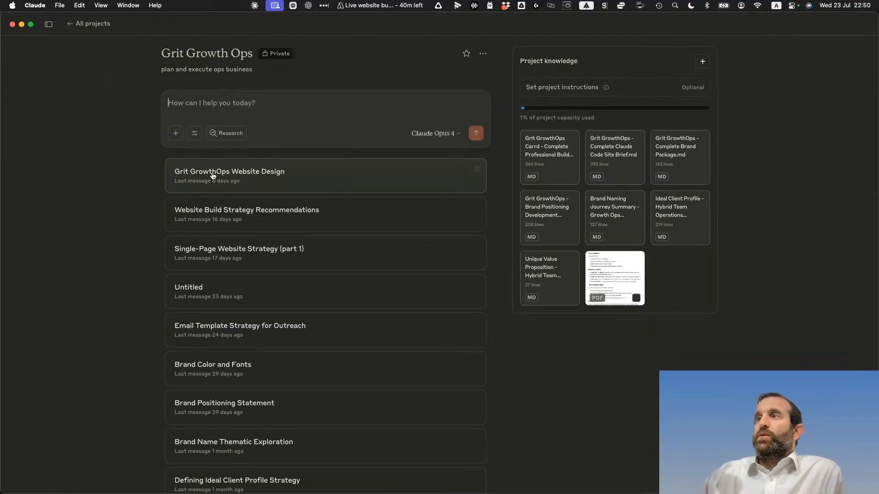
scroll(358, 403, "down", 3)
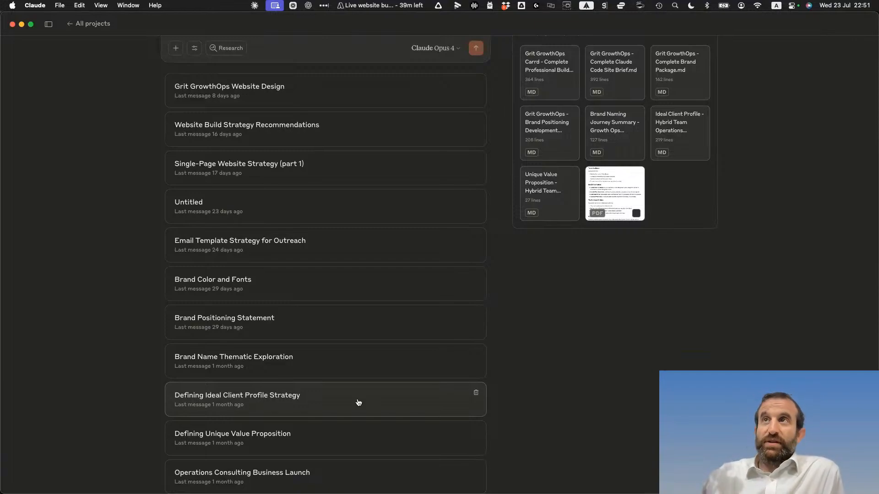
Switch to Abacus.AI DeepAgent in the browser and review the brand analysis summary and the About Us research progress
left_click(22, 25)
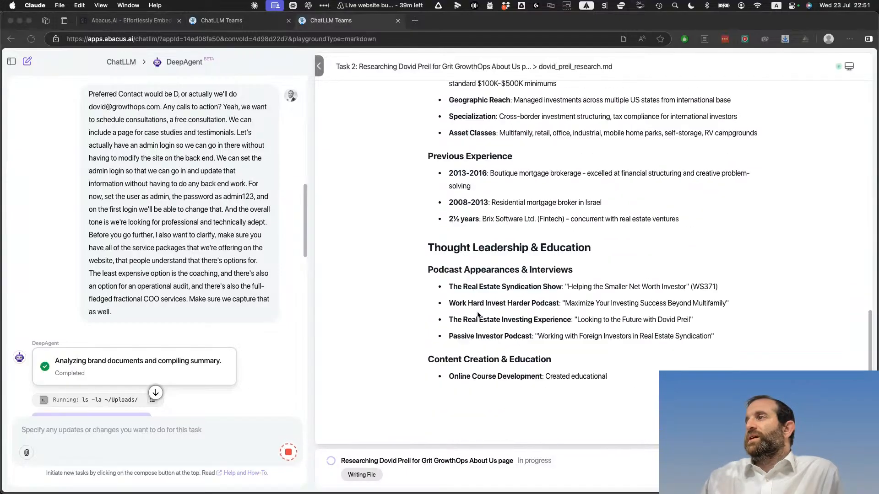
scroll(190, 307, "down", 4)
scroll(190, 307, "down", 5)
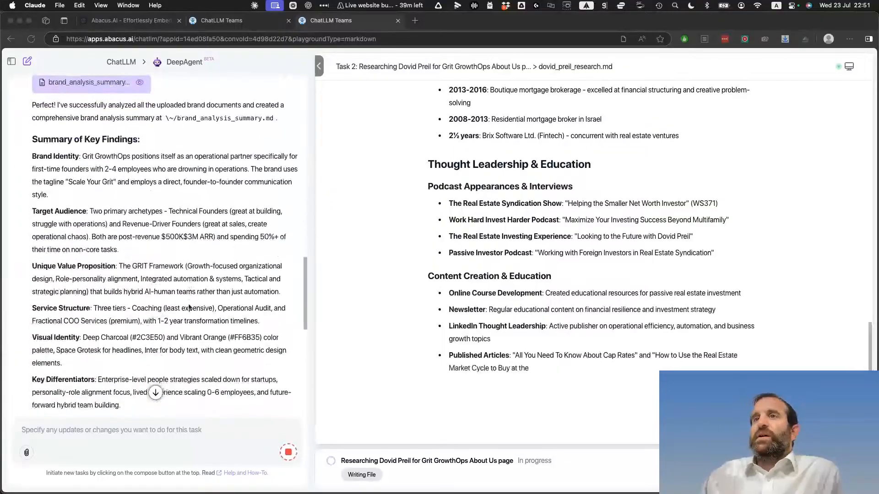
scroll(155, 321, "down", 8)
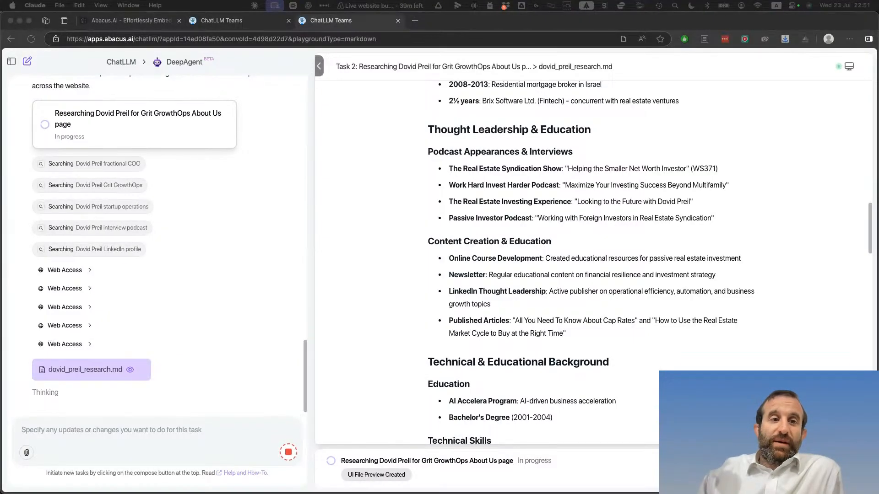
Switch to the ChatGPT app, enlarge its window, widen the sidebar and return to the start of the chat history
left_click_drag(1, 380, 271, 68)
double_click(274, 69)
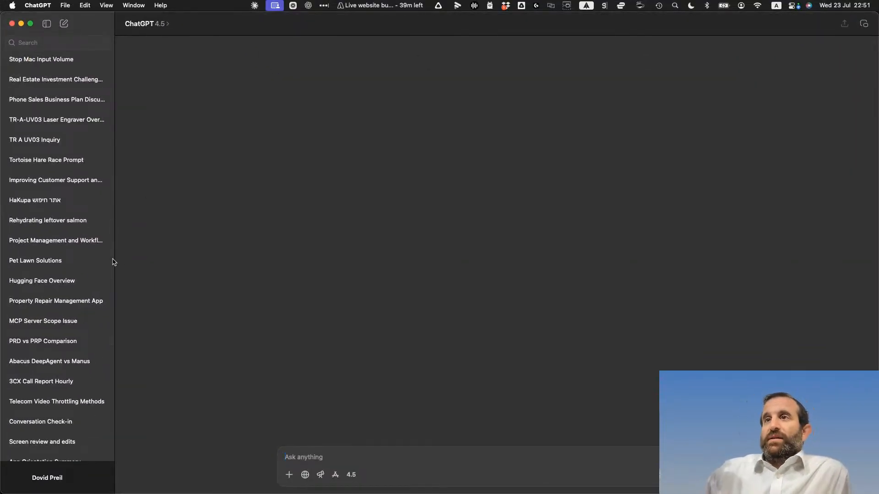
left_click_drag(114, 259, 133, 259)
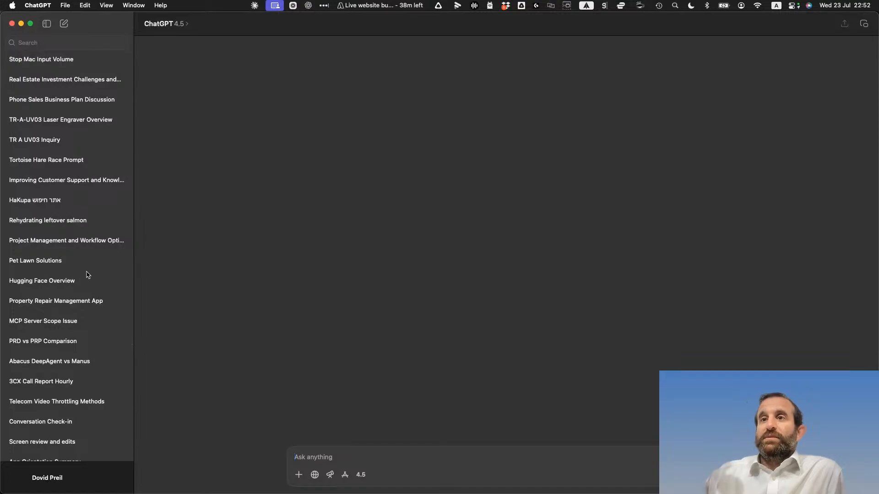
scroll(87, 275, "up", 15)
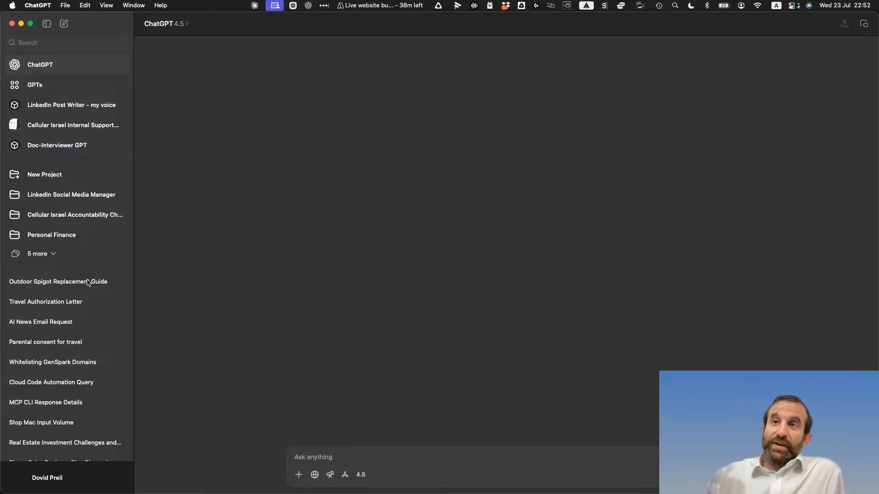
Open the Outdoor Spigot Replacement Guide chat and read the answer from the photo question to the bonus tip
left_click(88, 282)
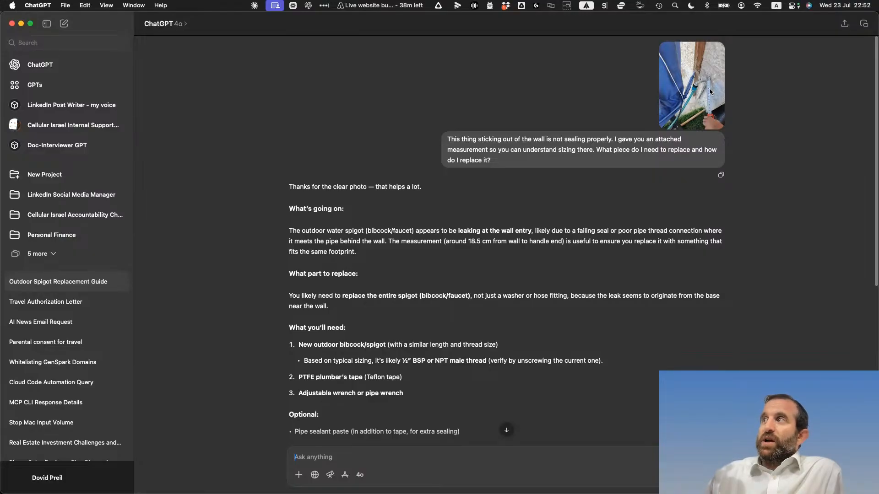
scroll(695, 262, "down", 1)
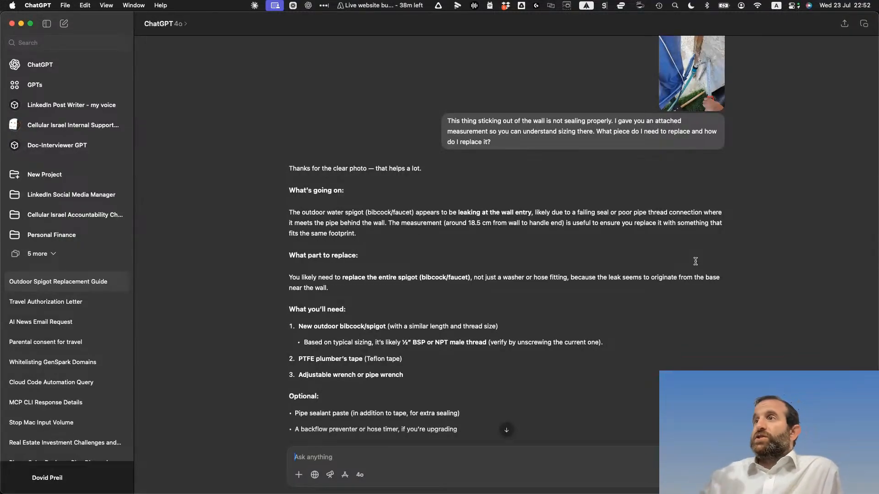
scroll(695, 261, "down", 3)
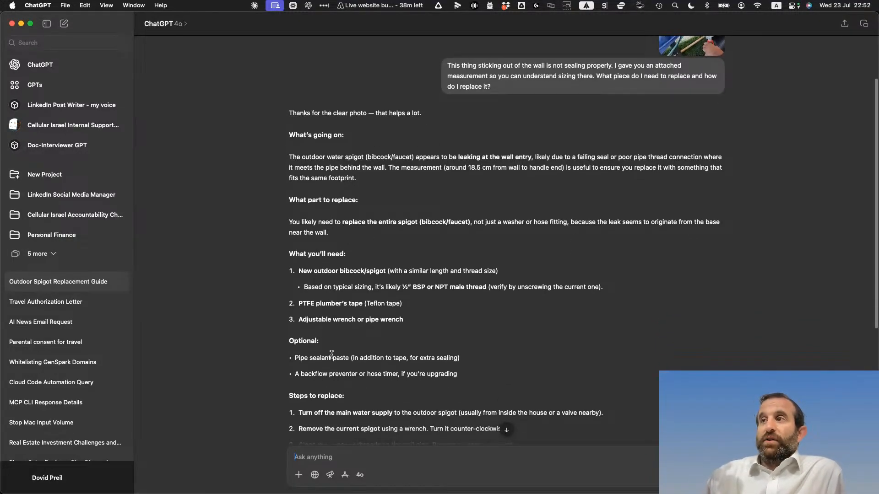
scroll(332, 355, "down", 3)
scroll(395, 361, "down", 2)
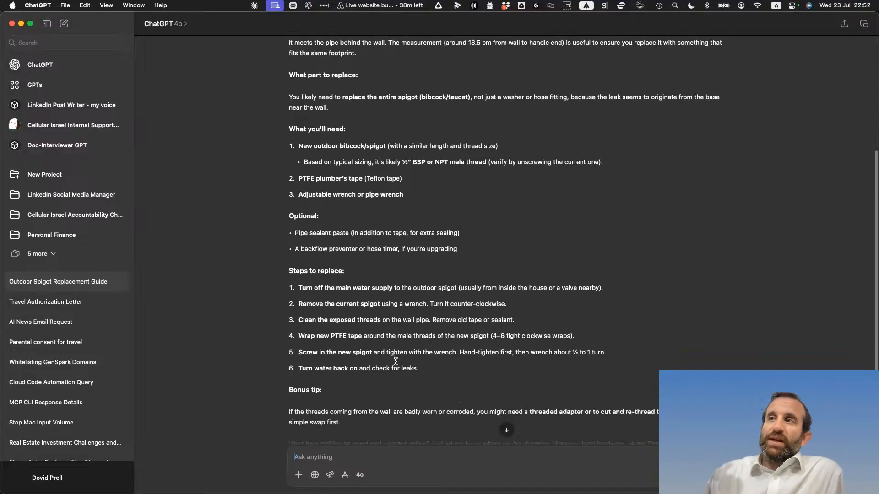
scroll(331, 389, "down", 2)
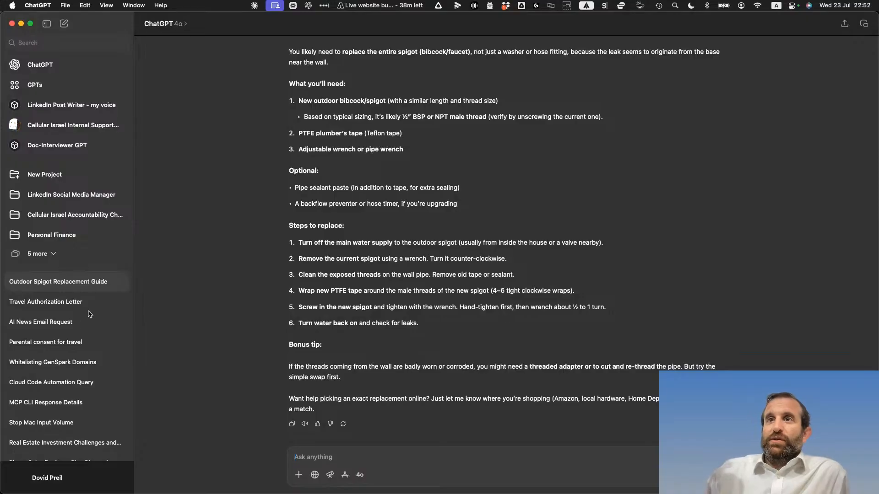
In the Whitelisting GenSpark Domains chat, enable web search, resend the question about which URLs to whitelist for GenSpark and read the answer
left_click(93, 365)
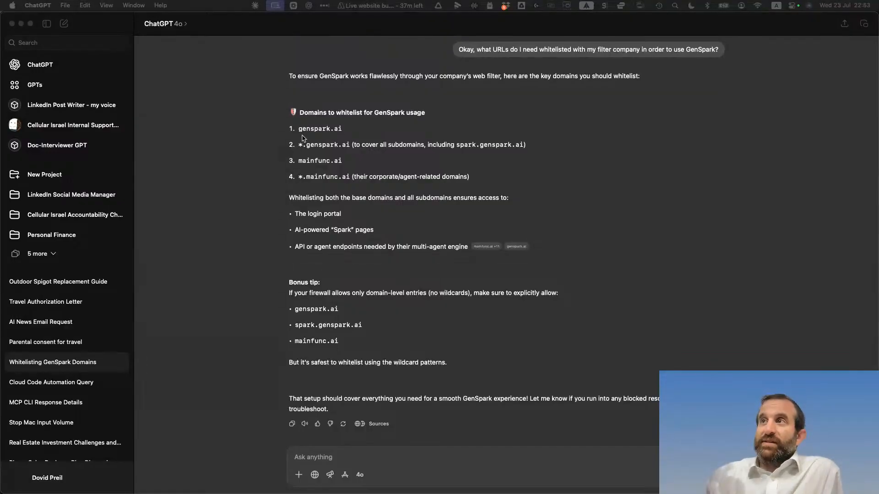
left_click(327, 157)
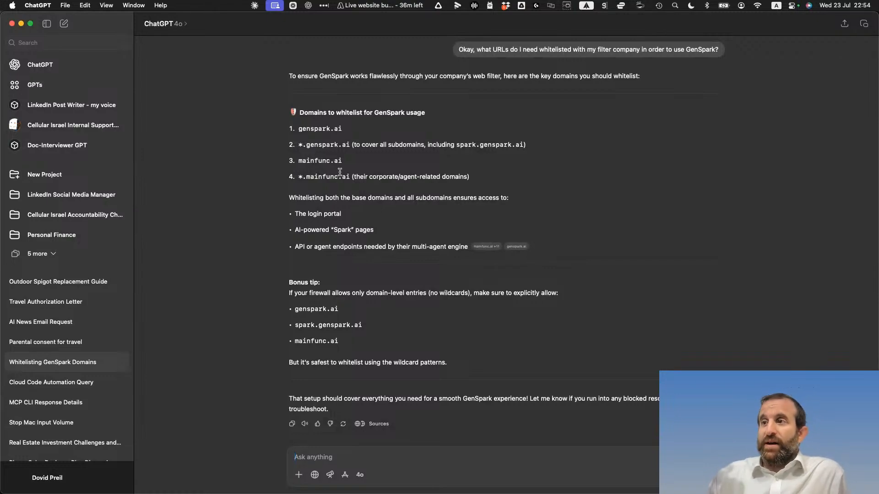
left_click(319, 478)
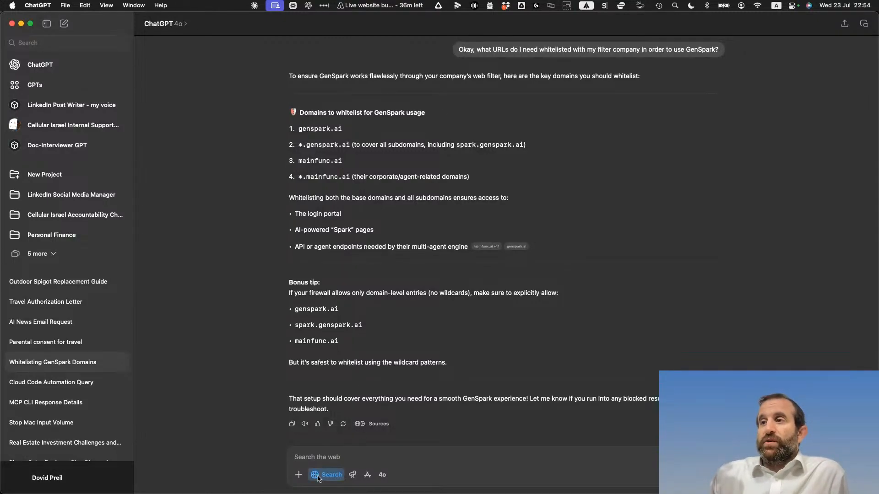
triple_click(616, 49)
key("super+c")
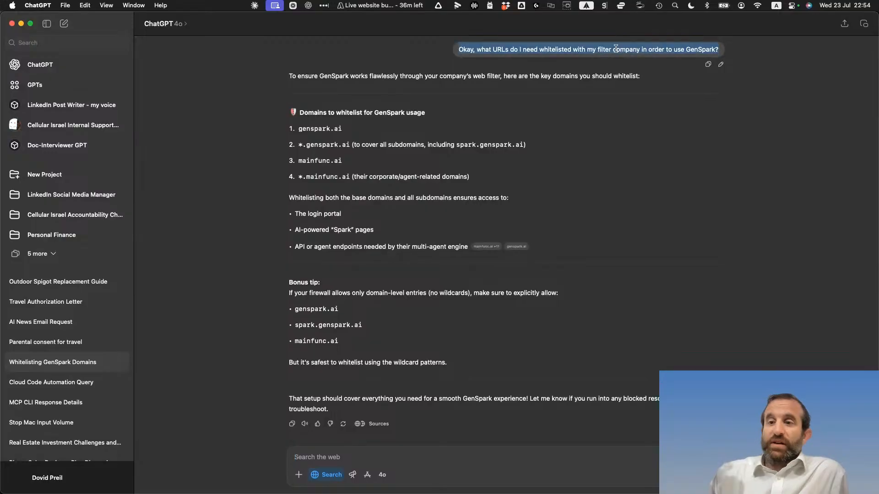
left_click(354, 457)
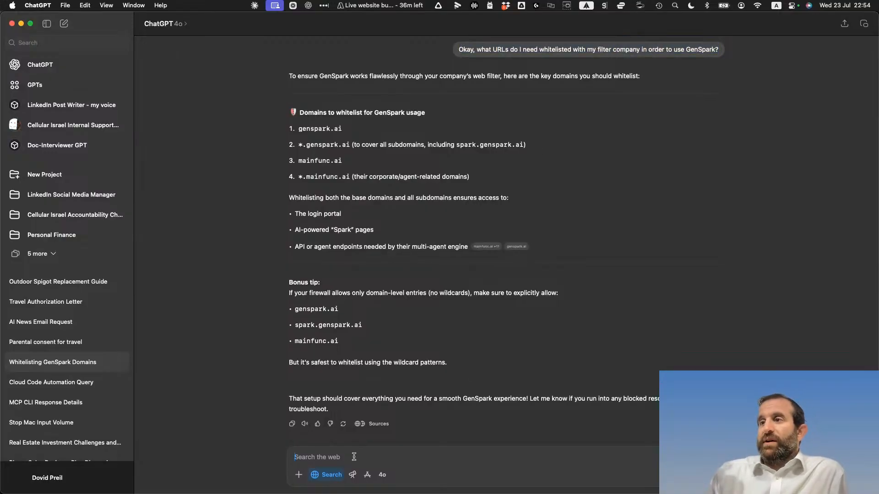
key("super+v")
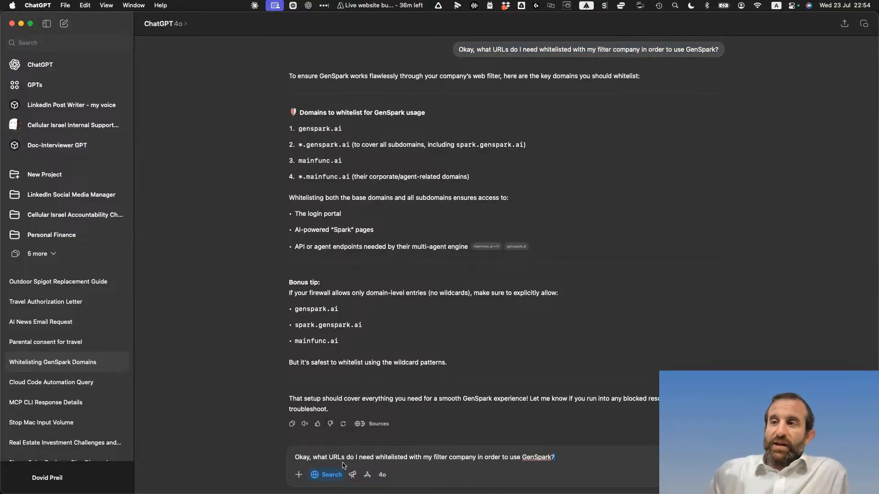
key("Return")
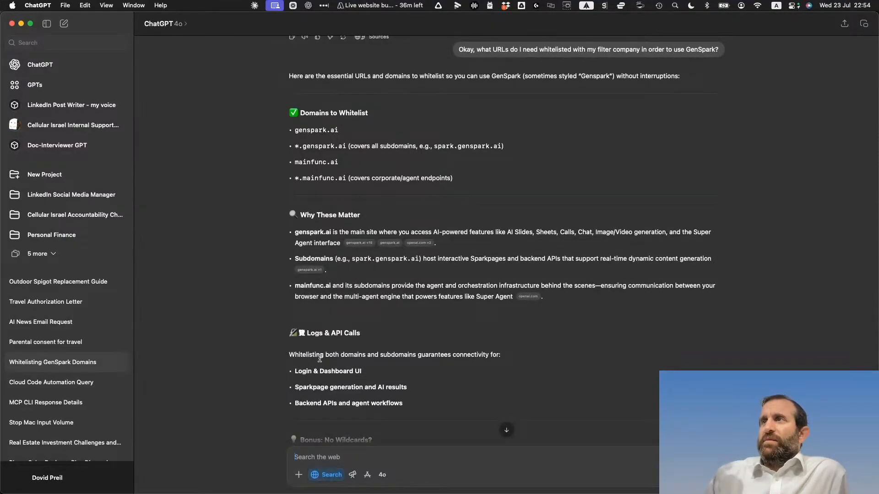
scroll(431, 274, "down", 5)
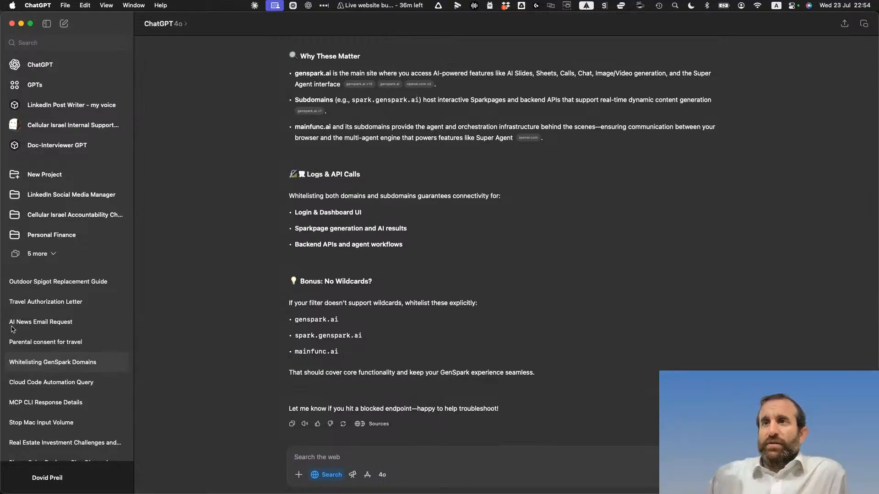
Open the Cloud Code Automation Query chat, read its opening exchange and enable Research mode for the next message
scroll(121, 371, "down", 2)
scroll(121, 371, "down", 5)
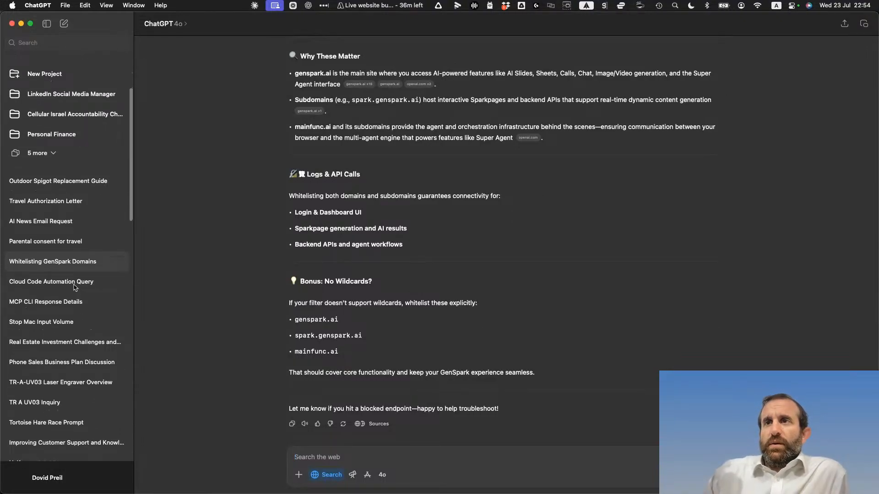
left_click(75, 287)
scroll(473, 250, "up", 20)
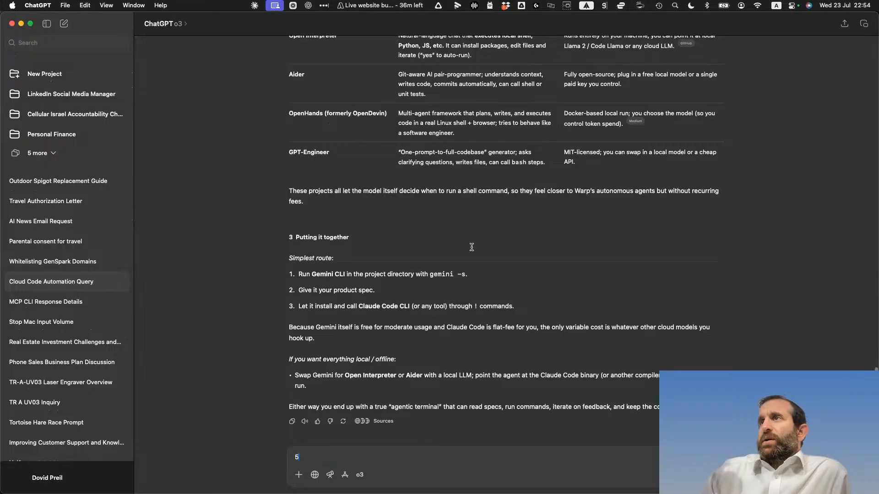
scroll(473, 251, "up", 10)
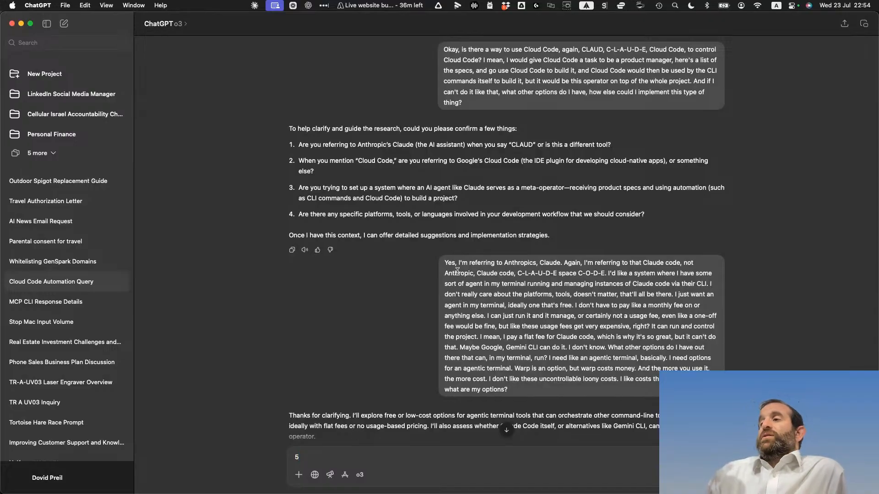
left_click(330, 477)
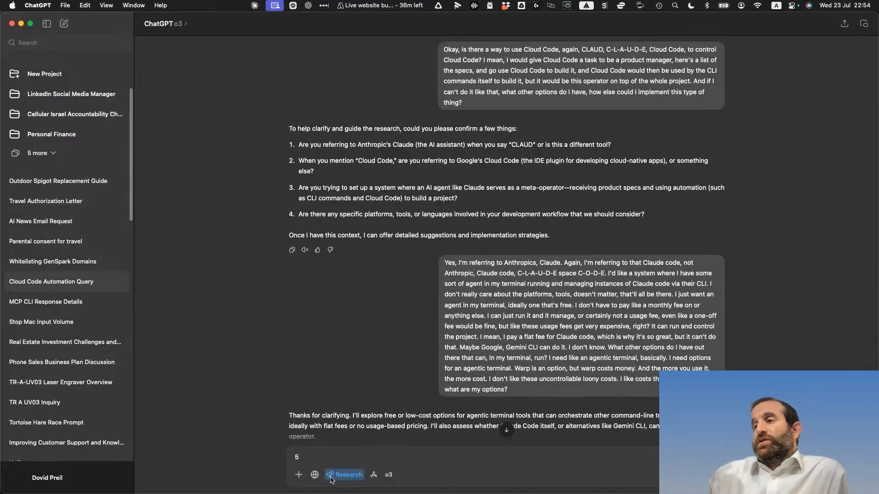
Read the research report on agentic terminal options, from the clarifying exchange past its sources to the end of the chat
scroll(333, 480, "down", 2)
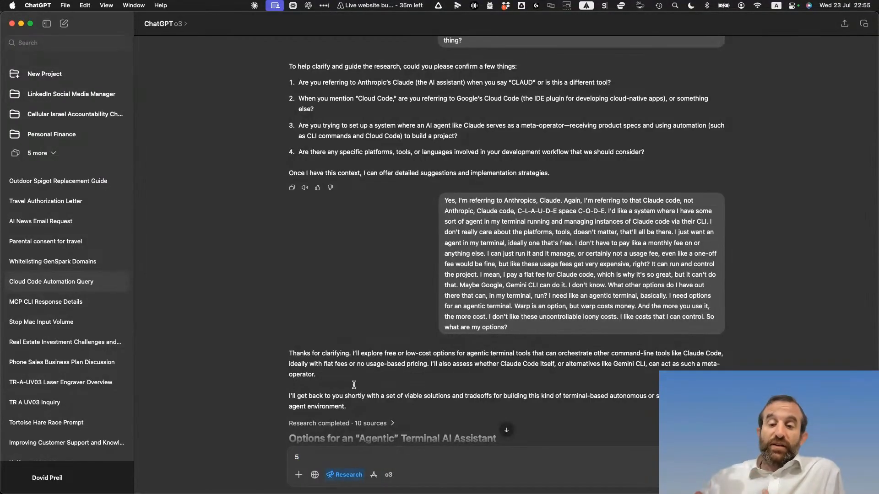
scroll(425, 359, "down", 10)
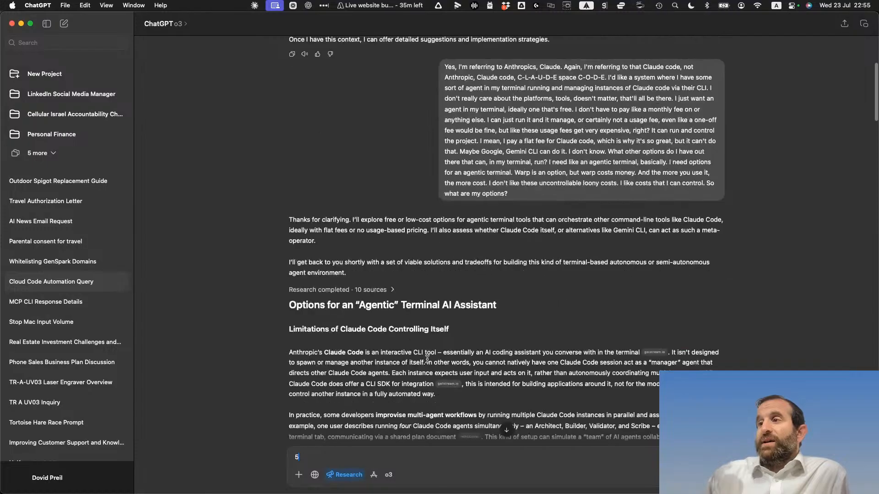
scroll(427, 359, "up", 7)
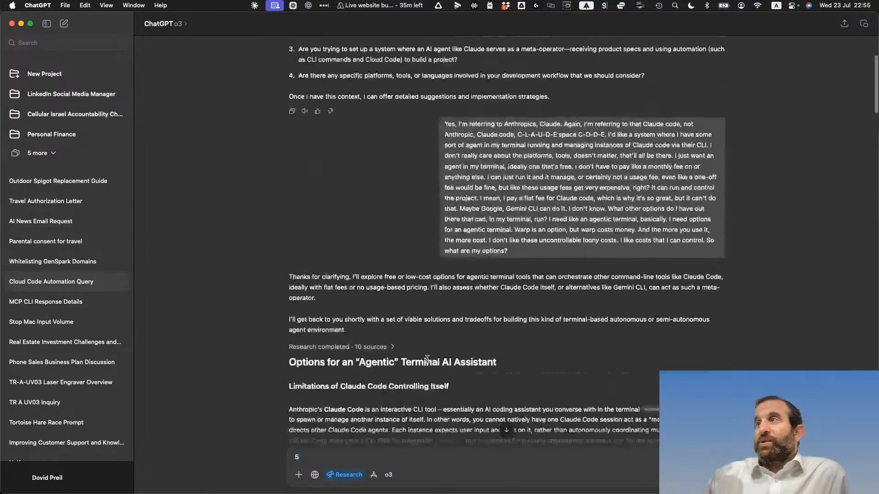
scroll(428, 359, "down", 12)
scroll(427, 359, "down", 20)
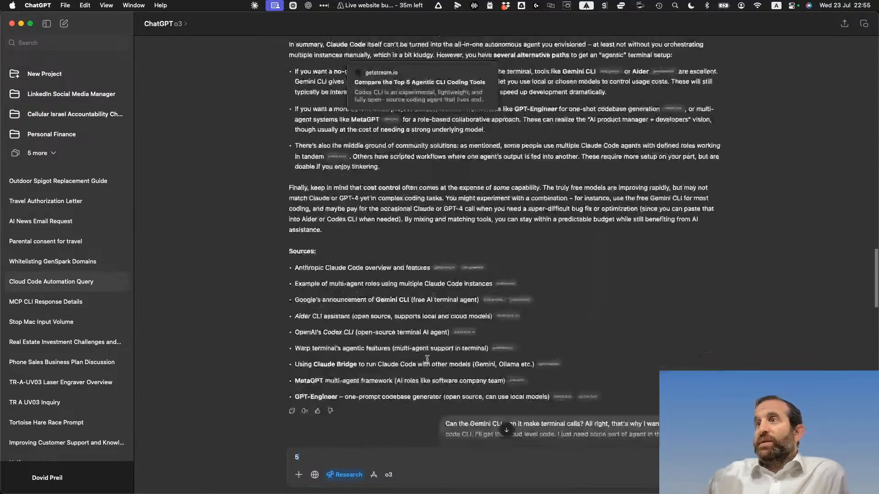
scroll(427, 360, "down", 8)
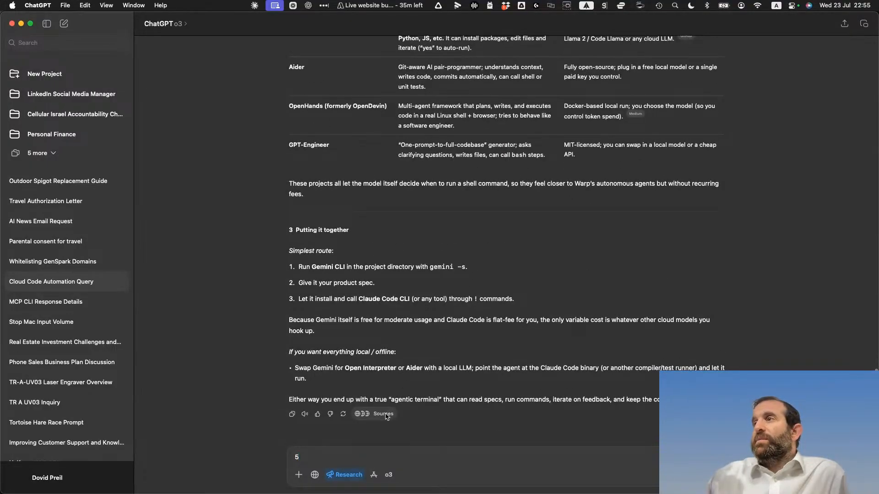
Review the follow-up answer on Gemini CLI as an orchestrator, revisit the chat's opening question and go through the whole conversation again
scroll(421, 247, "up", 20)
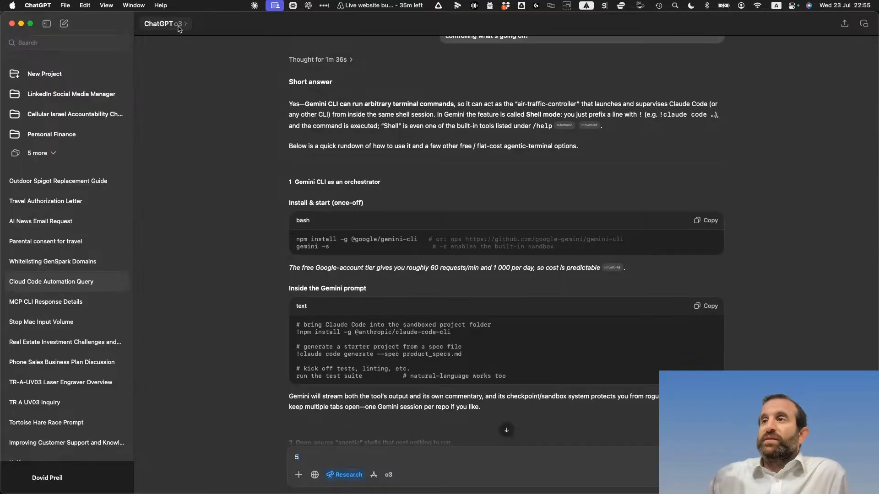
scroll(465, 274, "down", 5)
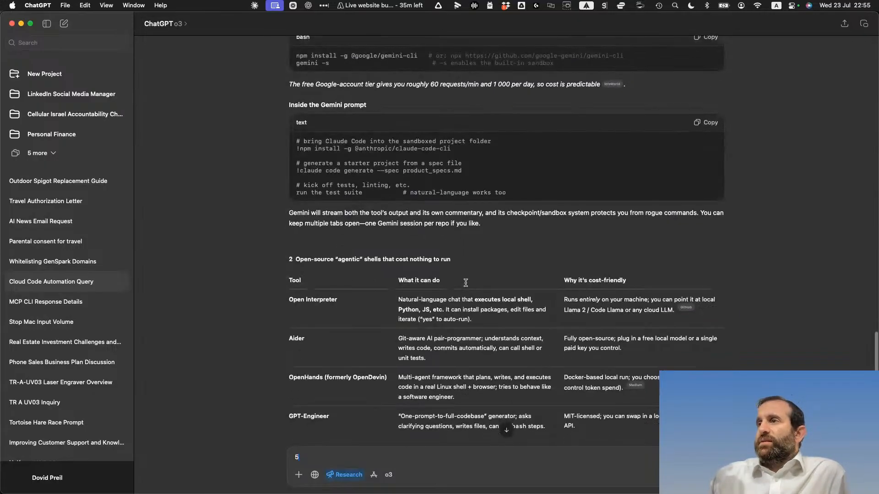
scroll(466, 282, "down", 3)
scroll(466, 282, "up", 20)
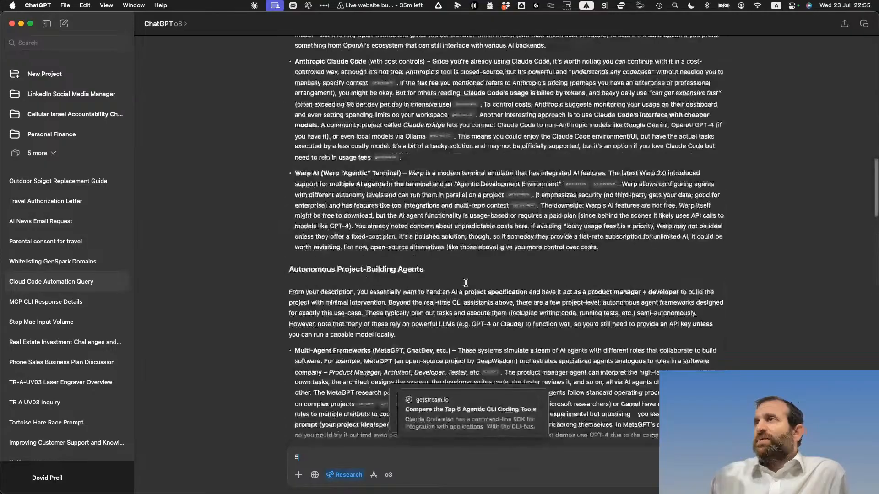
scroll(466, 283, "up", 15)
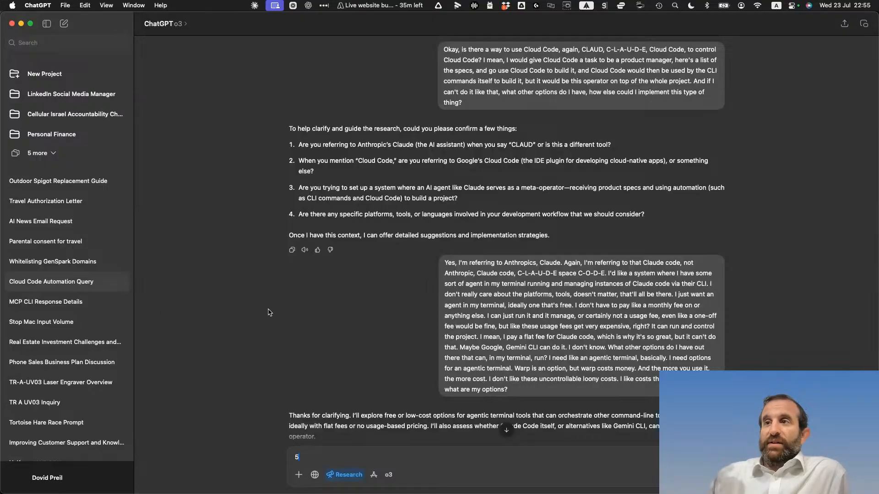
scroll(269, 313, "down", 20)
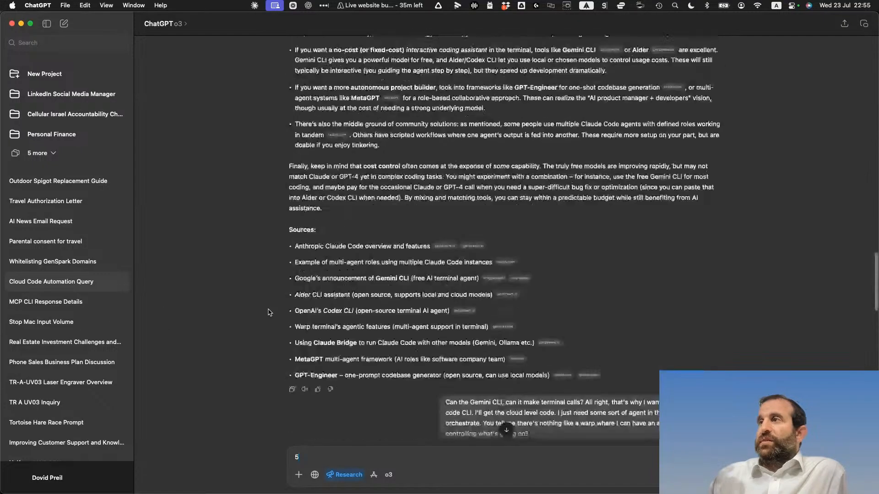
scroll(270, 313, "down", 20)
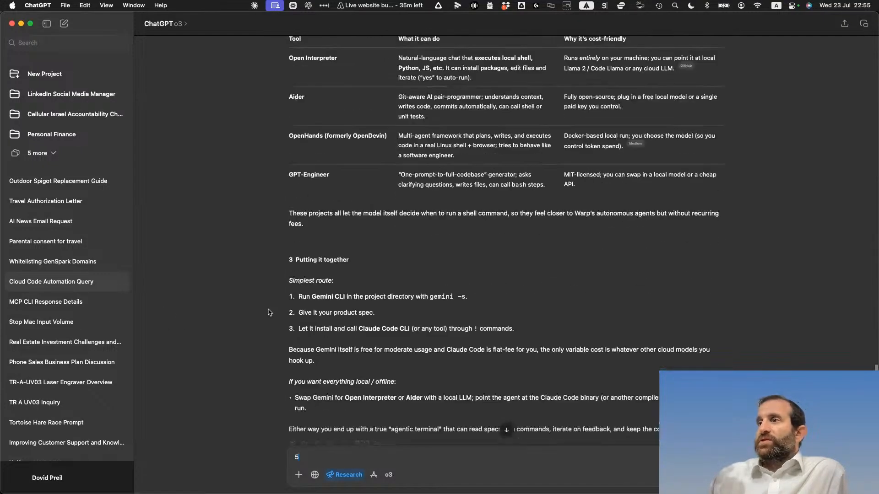
scroll(270, 313, "down", 3)
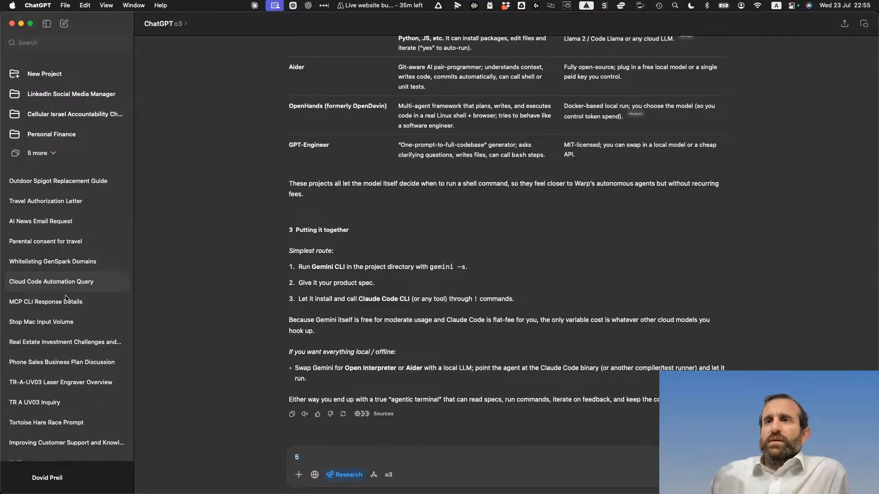
Open the Stop Mac Input Volume chat and read the answer from the opening question to the hardware and helper suggestions
left_click(82, 325)
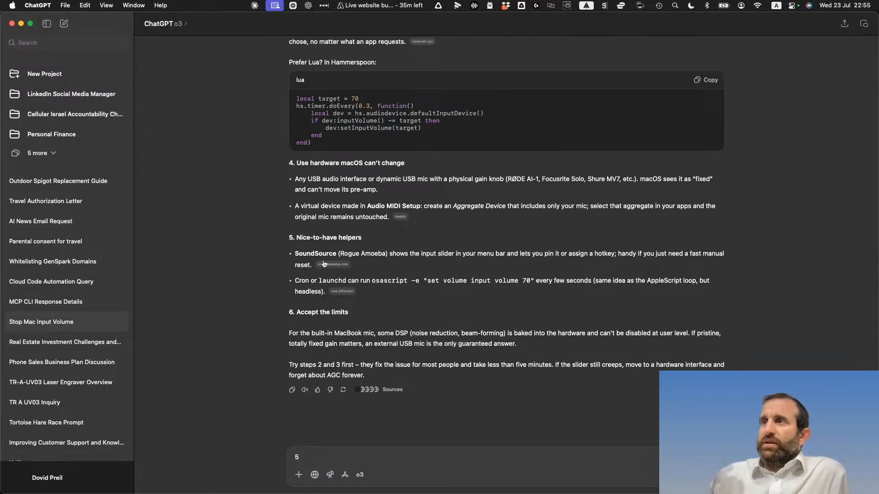
scroll(531, 299, "up", 1)
scroll(531, 299, "up", 15)
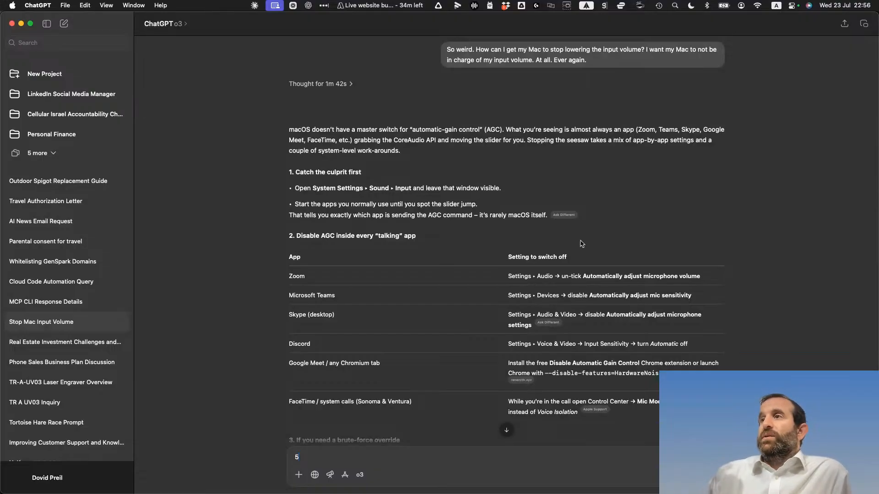
scroll(701, 214, "up", 1)
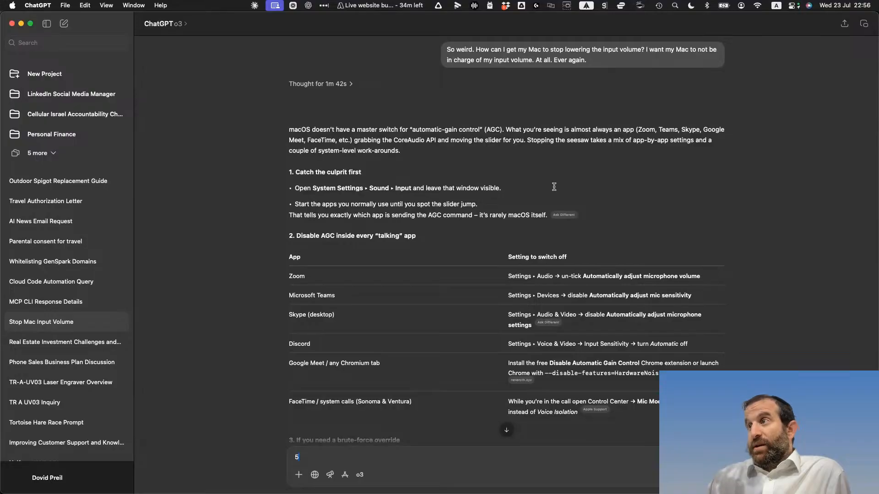
scroll(554, 187, "down", 2)
scroll(543, 232, "down", 2)
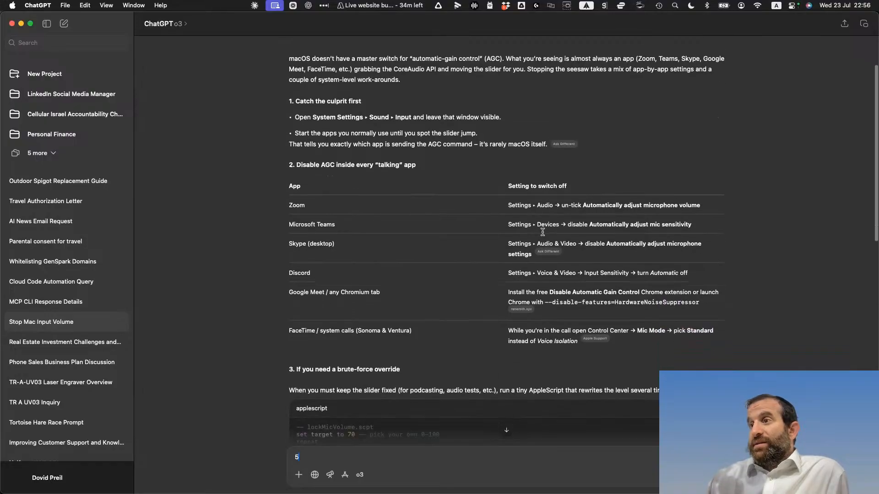
scroll(542, 232, "down", 6)
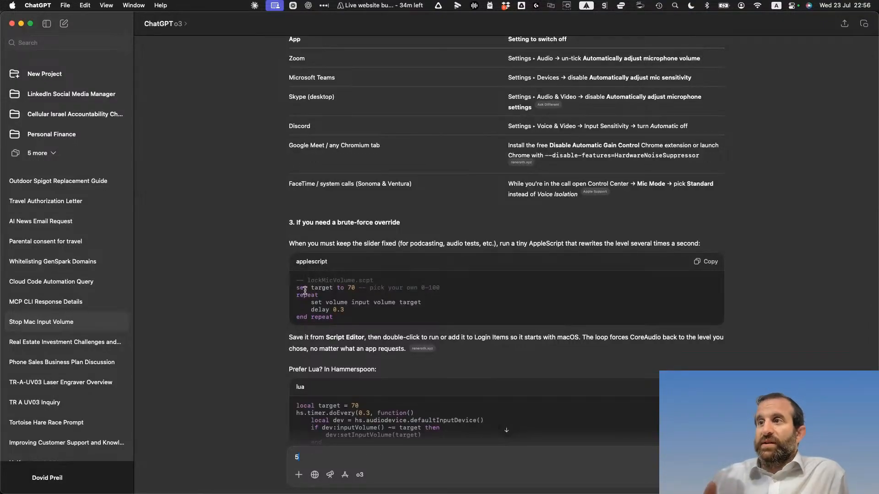
scroll(305, 290, "down", 10)
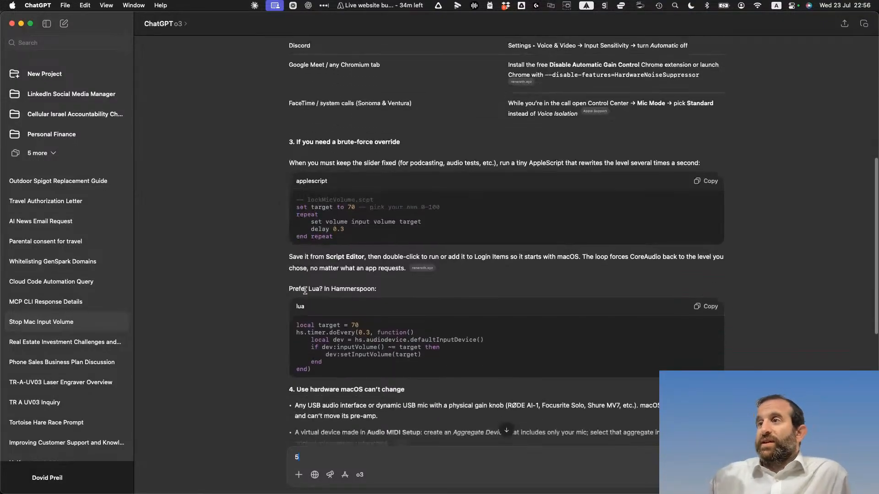
scroll(375, 319, "down", 2)
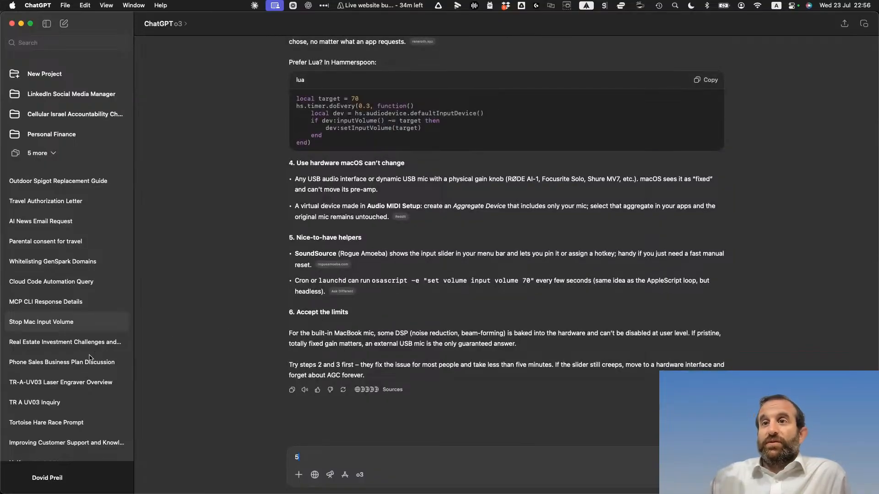
Open the TR-A-UV03 Laser Engraver Overview chat and read from the first question to the follow-up about well-ventilated spaces
left_click(92, 388)
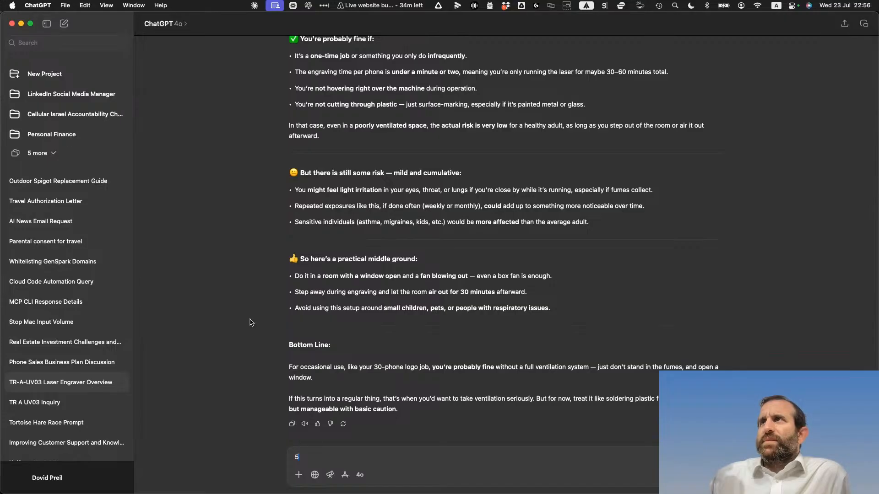
scroll(252, 321, "up", 10)
scroll(252, 323, "up", 15)
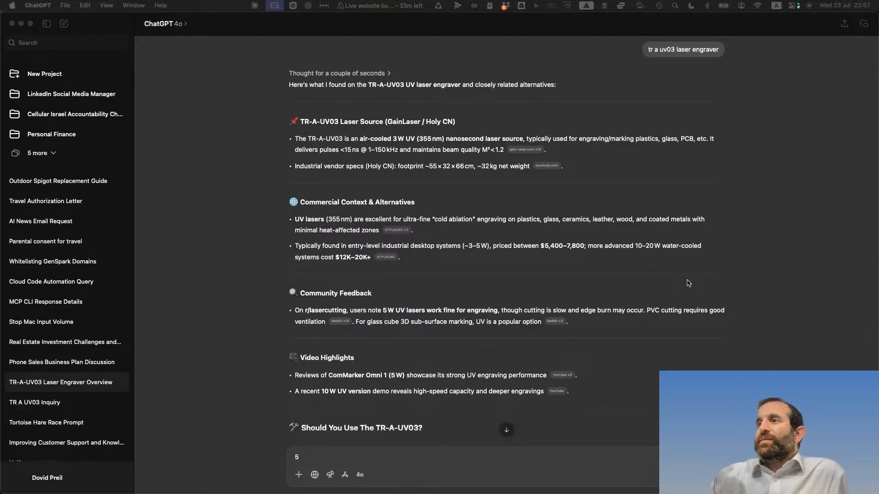
scroll(689, 284, "down", 2)
scroll(689, 284, "down", 10)
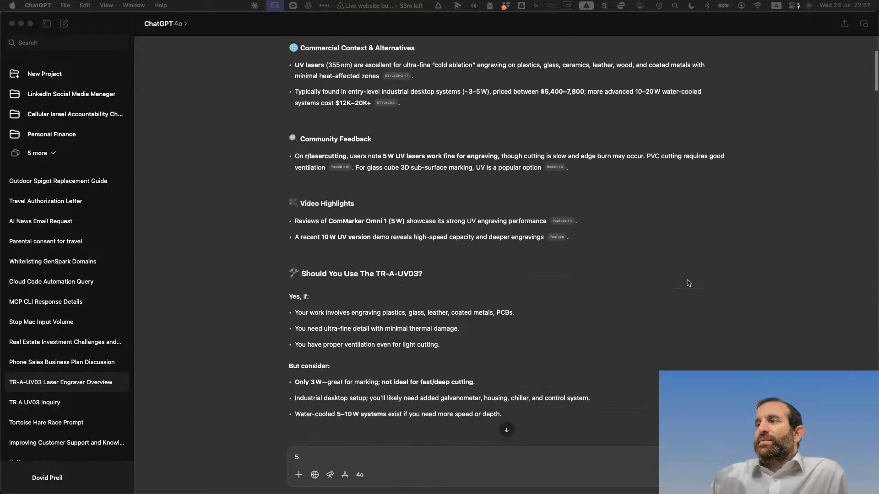
scroll(689, 283, "down", 18)
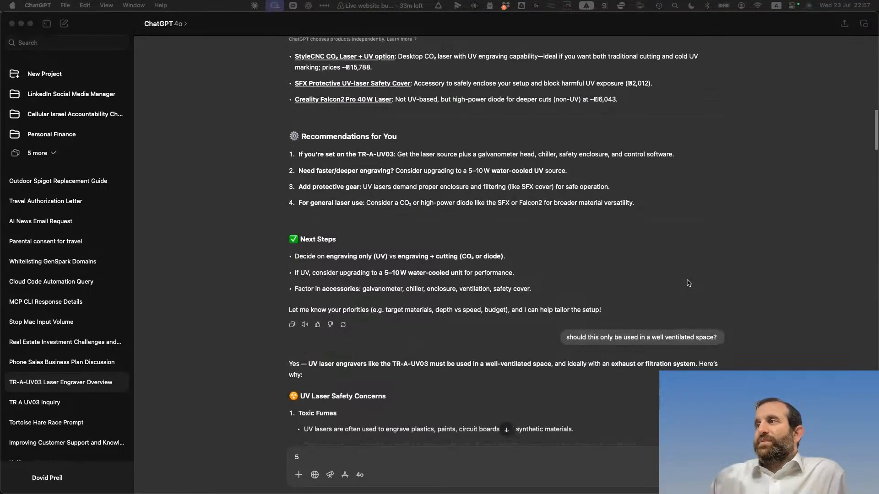
scroll(689, 283, "down", 12)
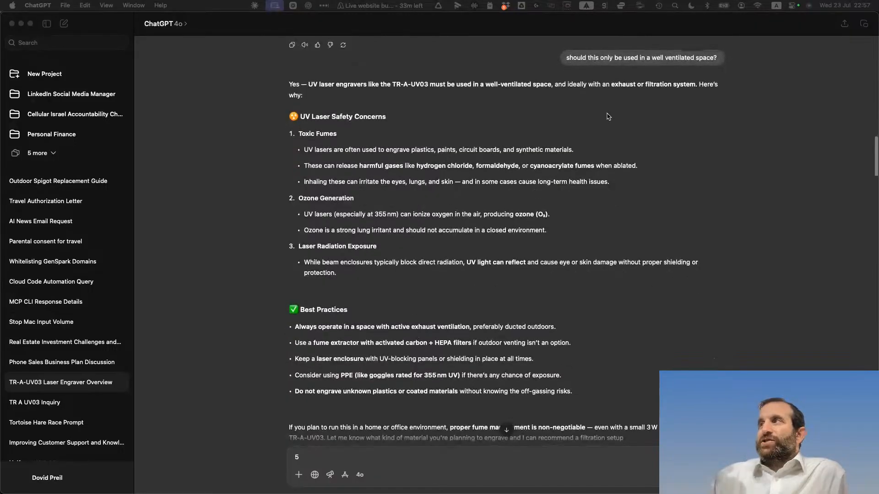
Read the UV laser ventilation advice and the answer about engraving small logos onto 30 phones in a poorly ventilated space
left_click(568, 59)
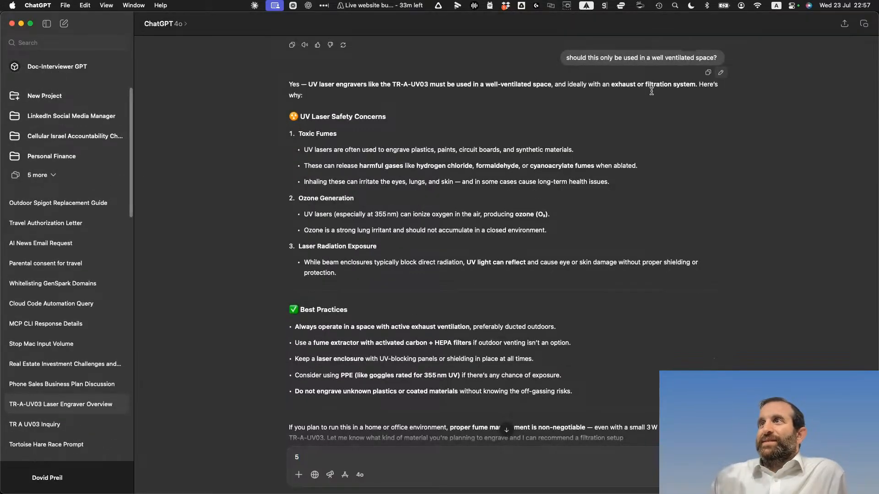
scroll(518, 341, "down", 2)
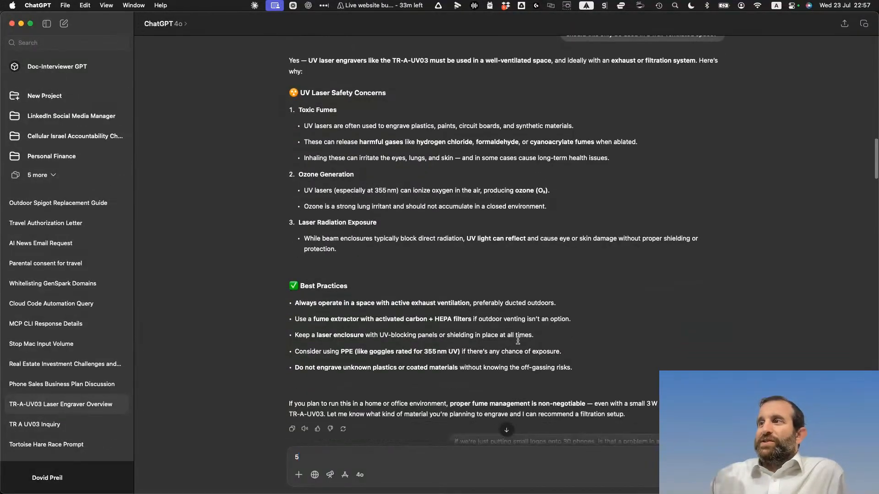
scroll(518, 341, "down", 6)
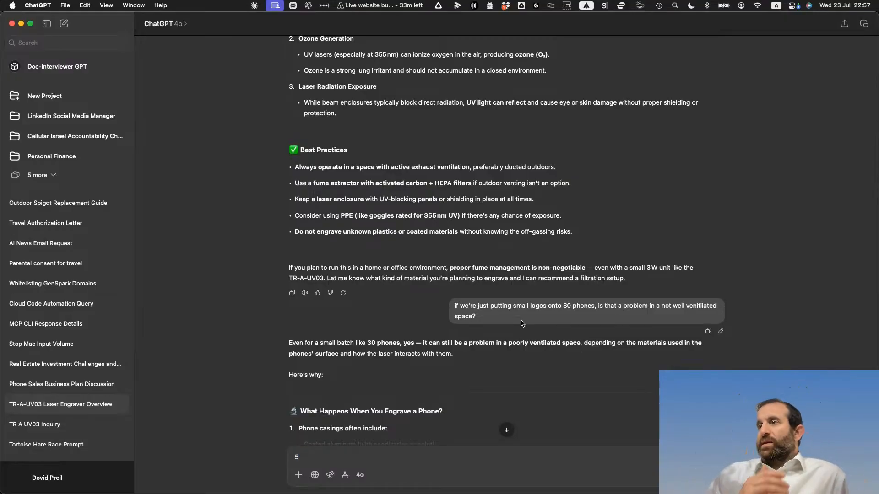
scroll(522, 323, "down", 20)
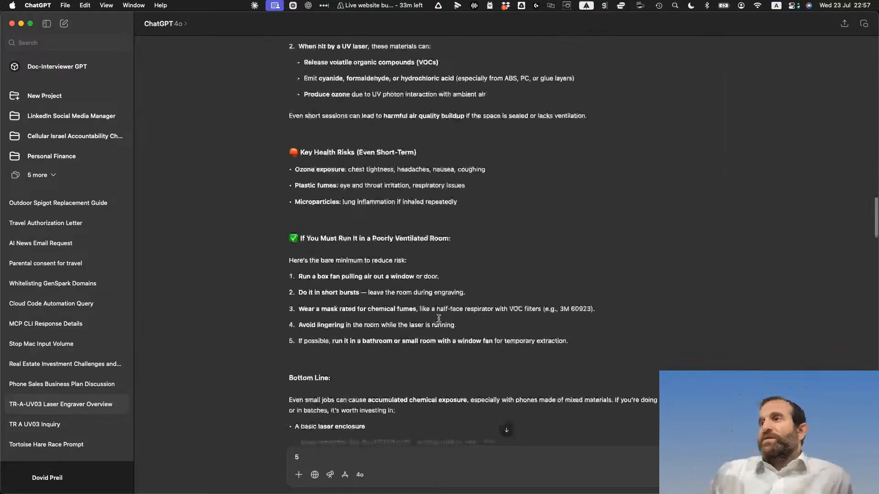
scroll(438, 318, "down", 9)
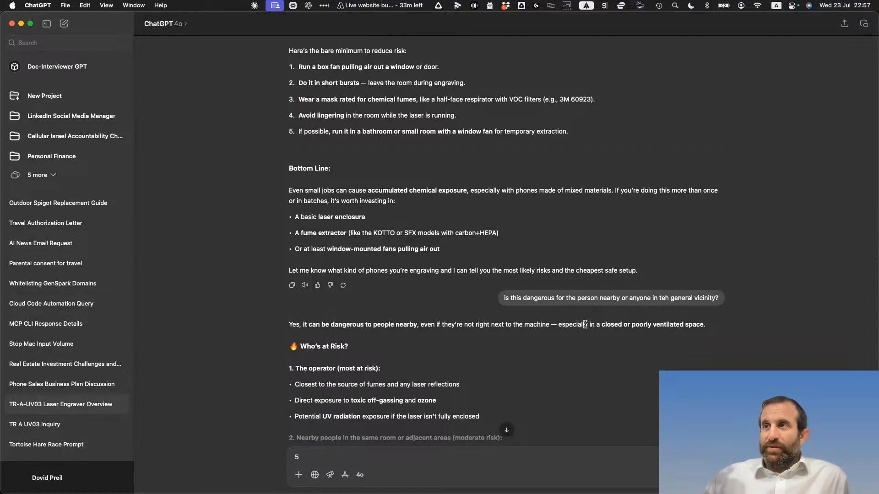
Read the answers on danger to people nearby and on potential long-term health risks of UV laser engraving
scroll(563, 321, "down", 4)
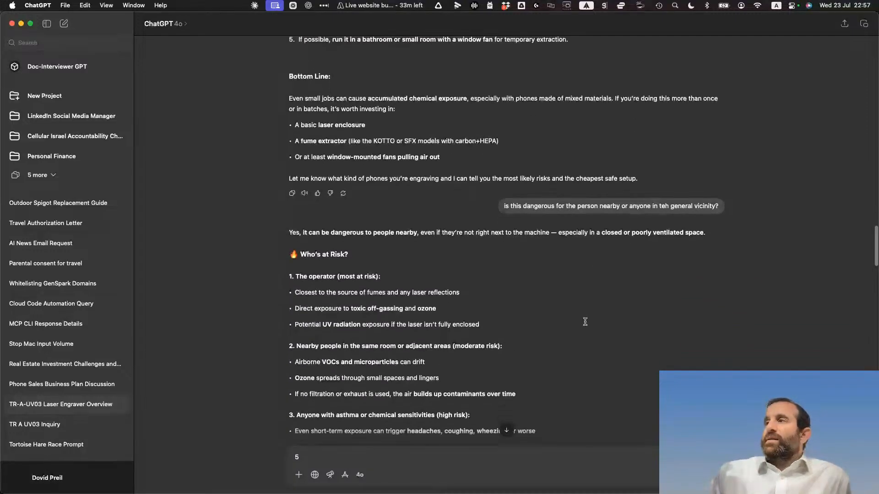
scroll(526, 317, "down", 8)
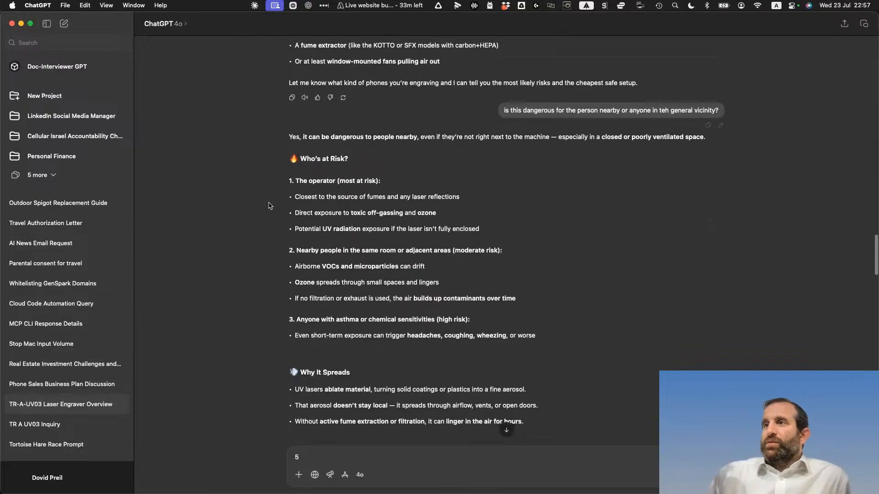
scroll(459, 328, "down", 14)
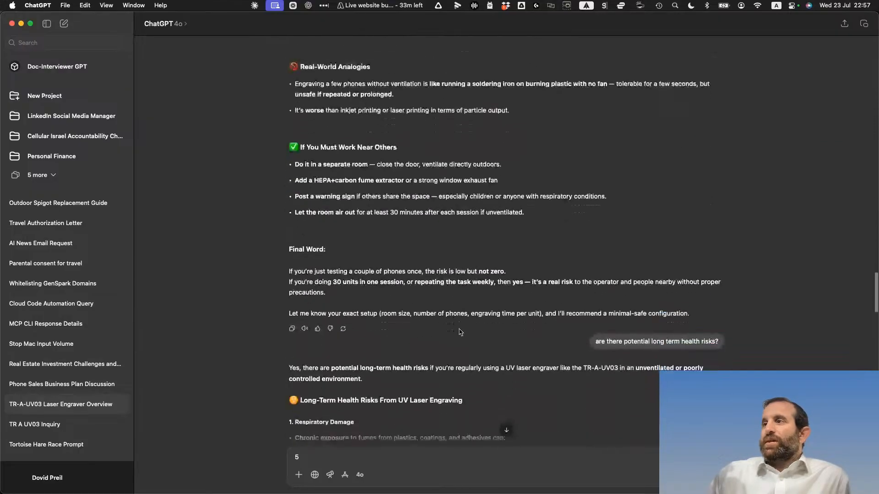
scroll(562, 343, "down", 20)
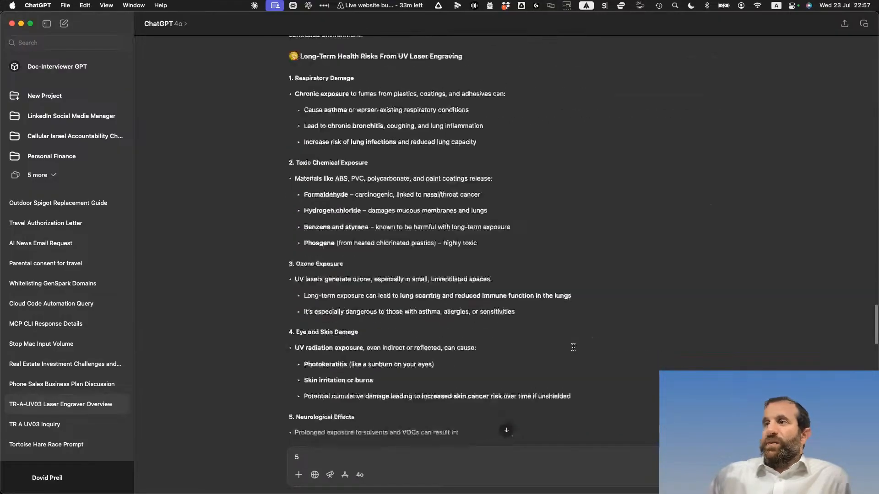
scroll(573, 347, "down", 20)
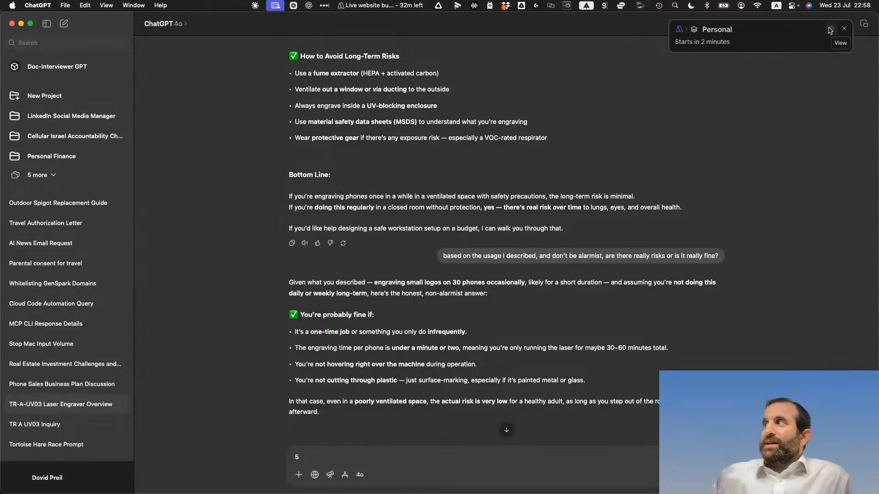
Dismiss the Personal calendar reminder and read the non-alarmist answer about the risks of the described engraving job
left_click(844, 29)
scroll(507, 368, "down", 1)
scroll(507, 368, "down", 10)
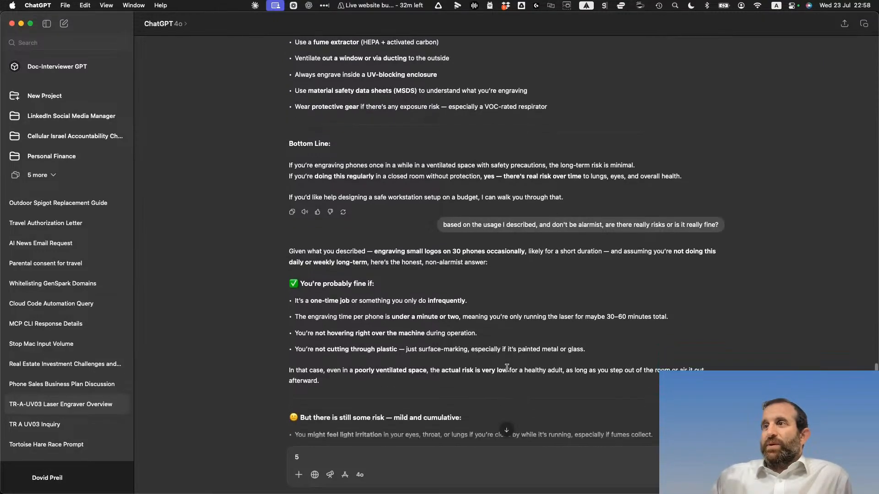
Read the remaining risks, practical middle ground and bottom line of the non-alarmist engraving answer
scroll(507, 367, "down", 1)
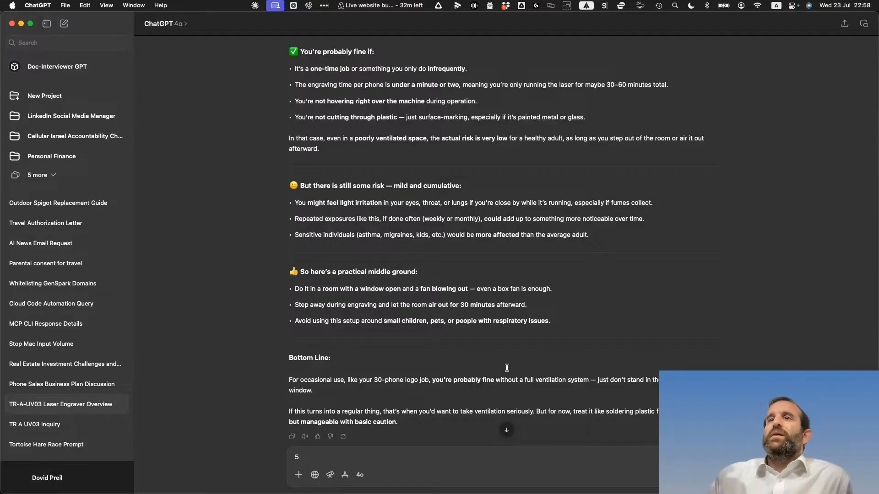
scroll(99, 394, "down", 5)
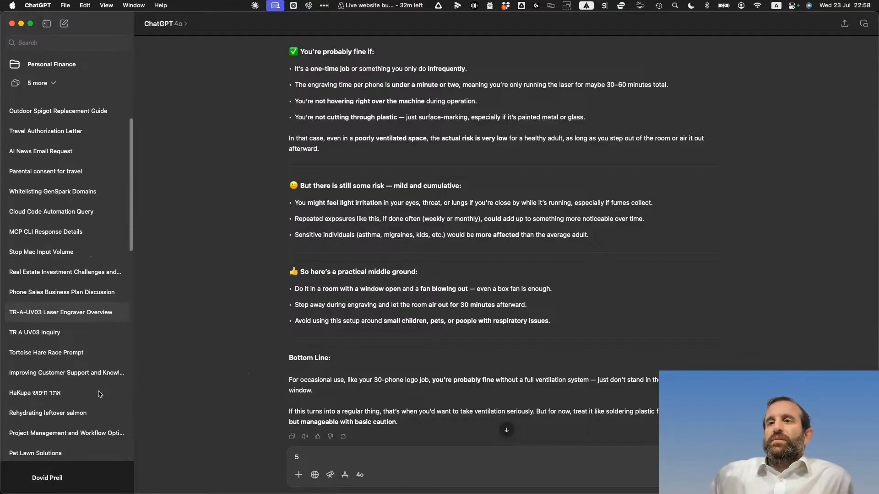
Open the Tortoise Hare Race Prompt chat and send the image request "reverse the tortoise and hare."
left_click(84, 349)
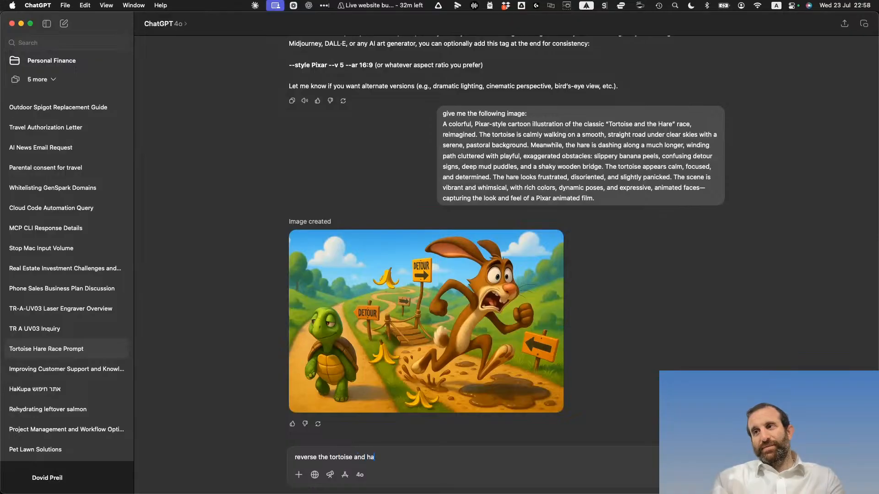
key("Return")
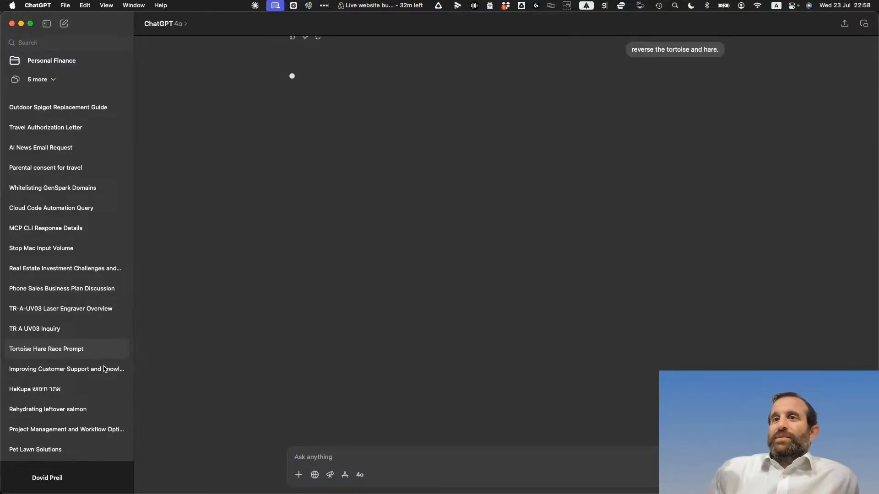
Switch to DeepAgent in the browser and review the website build log from the research section to the component files
left_click(21, 25)
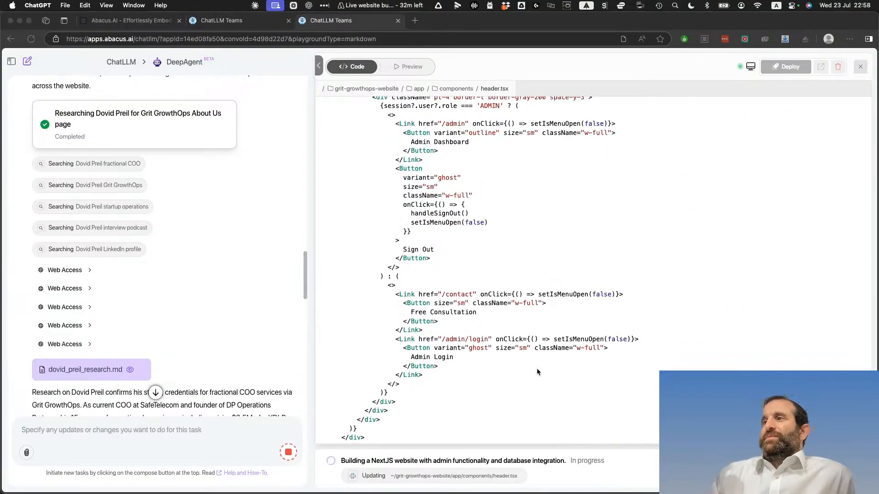
scroll(241, 299, "down", 3)
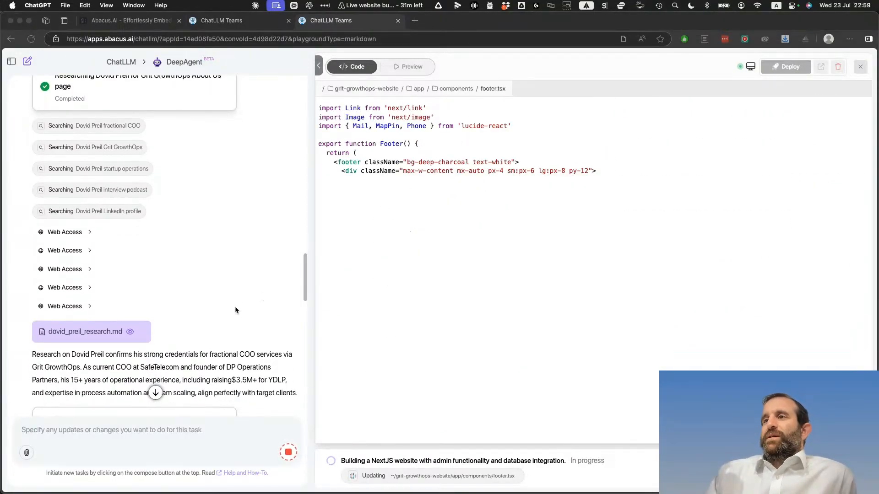
scroll(235, 306, "down", 3)
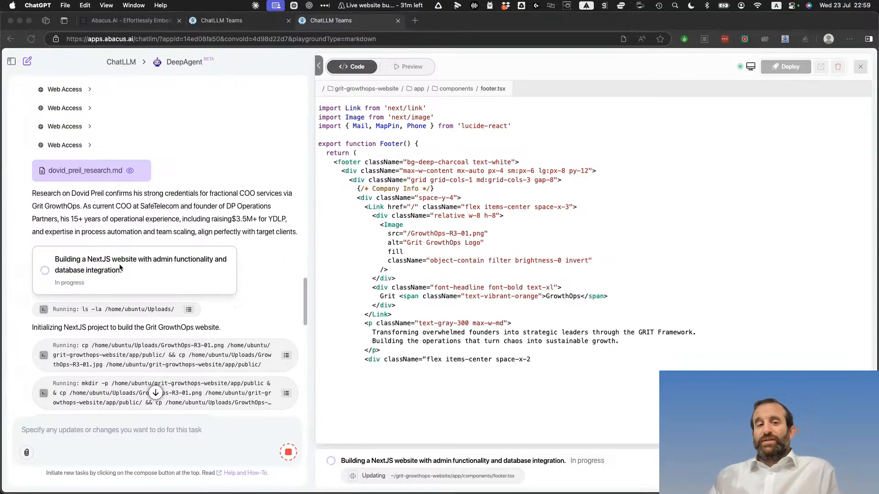
scroll(121, 268, "down", 9)
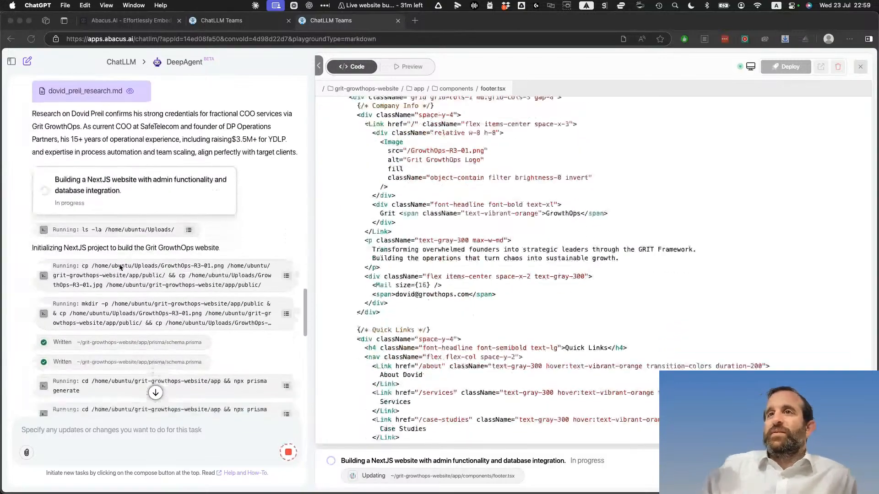
scroll(120, 268, "down", 10)
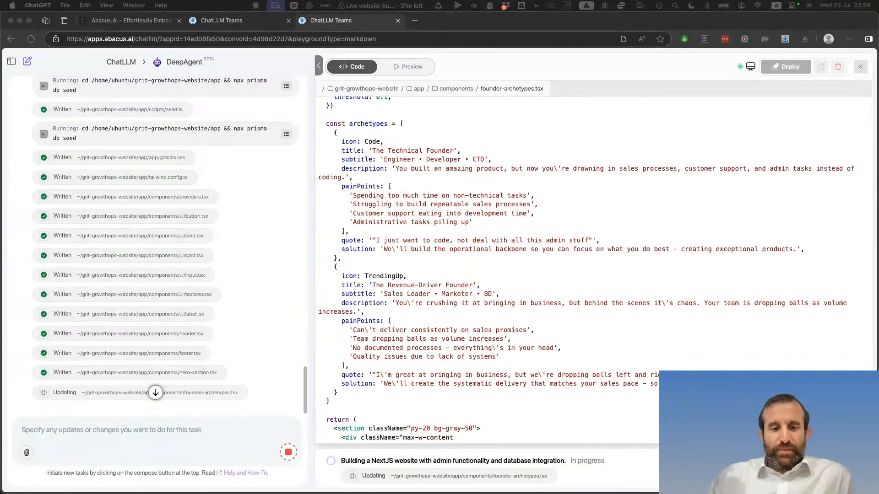
Switch back to ChatGPT and view the meeting notes in the Improving Customer Support and Knowledge Base Management chat
key("super+Tab")
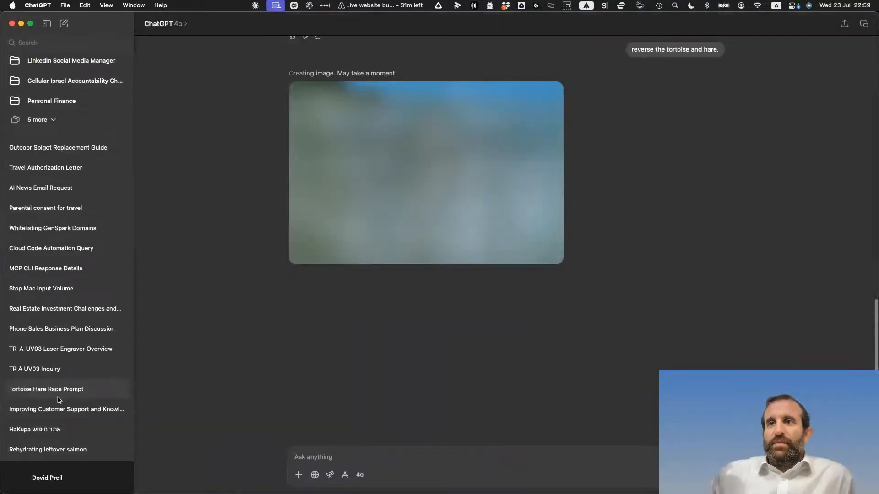
scroll(74, 386, "down", 4)
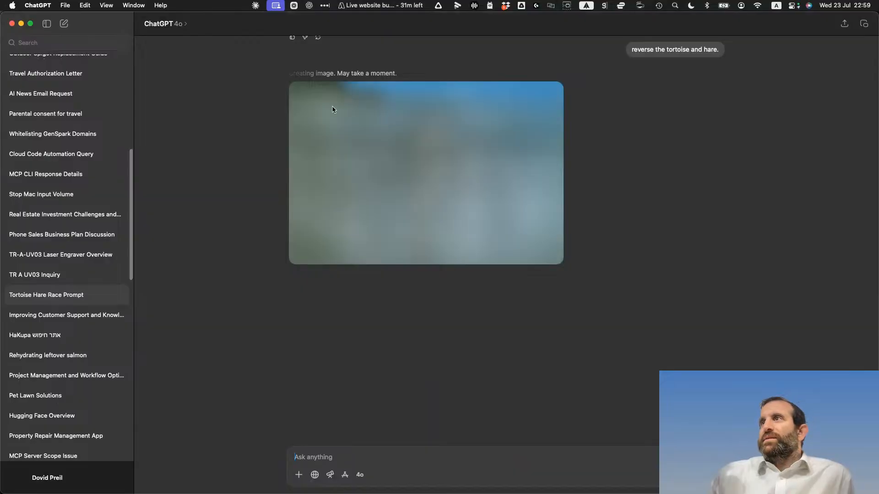
left_click(76, 316)
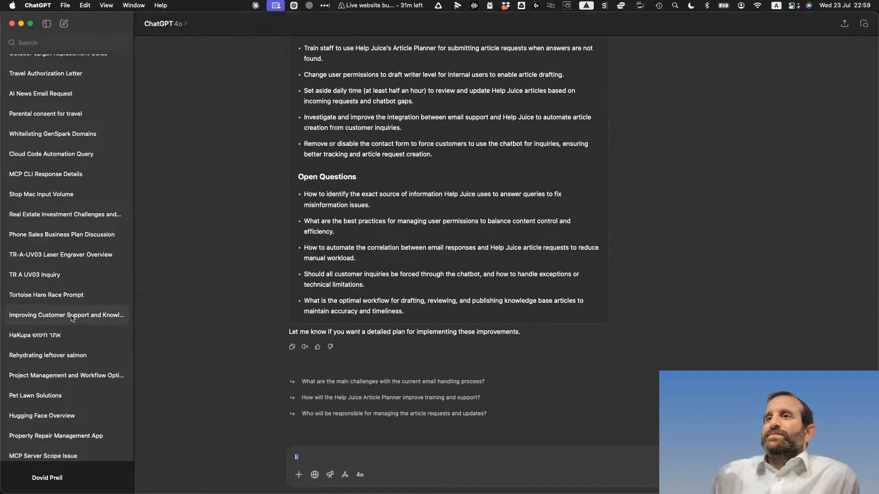
scroll(255, 195, "up", 6)
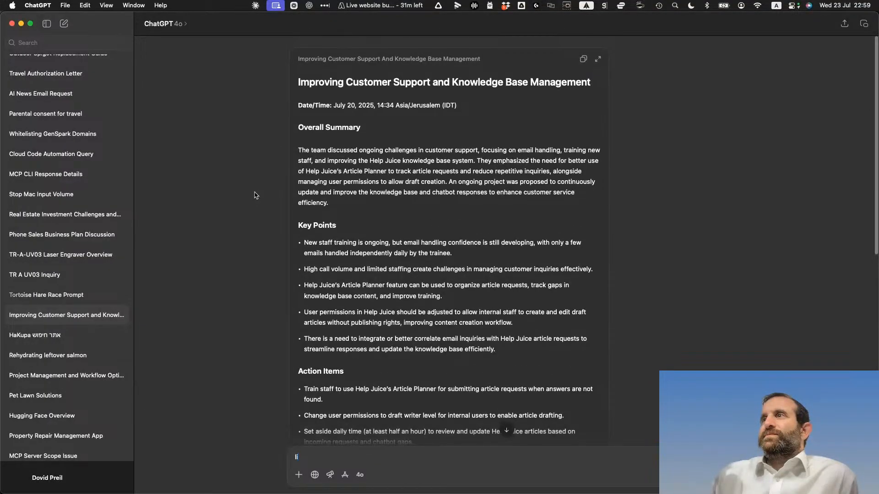
Open the Rehydrating leftover salmon chat and read the suggestions for re-moisturizing dried-out salmon
scroll(58, 298, "down", 2)
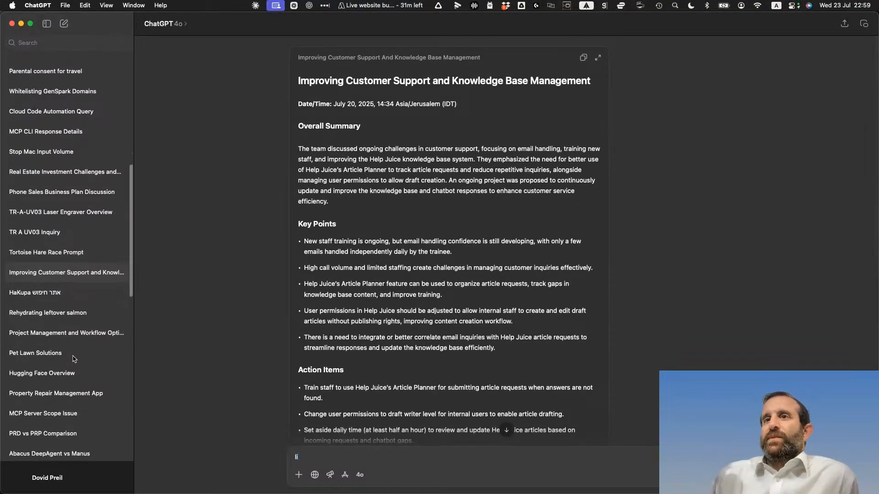
left_click(55, 309)
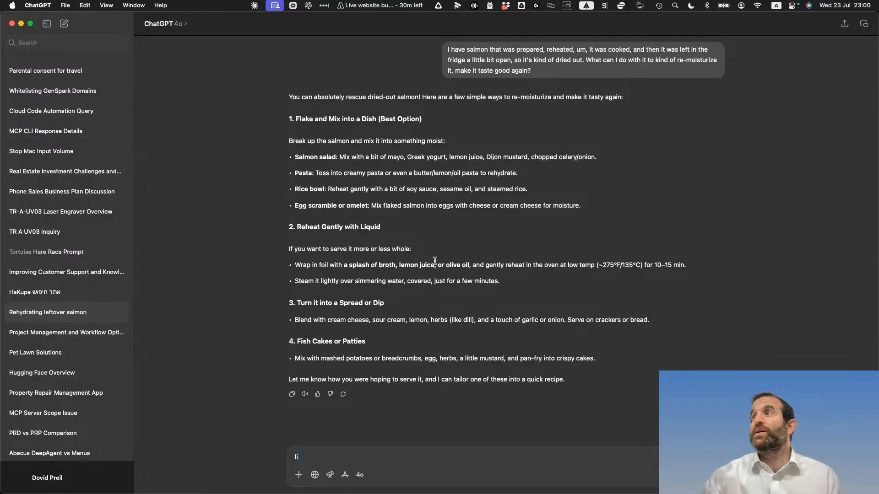
Open the Project Management and Workflow Optimization chat and read the meeting's overall summary and key points
scroll(84, 378, "down", 1)
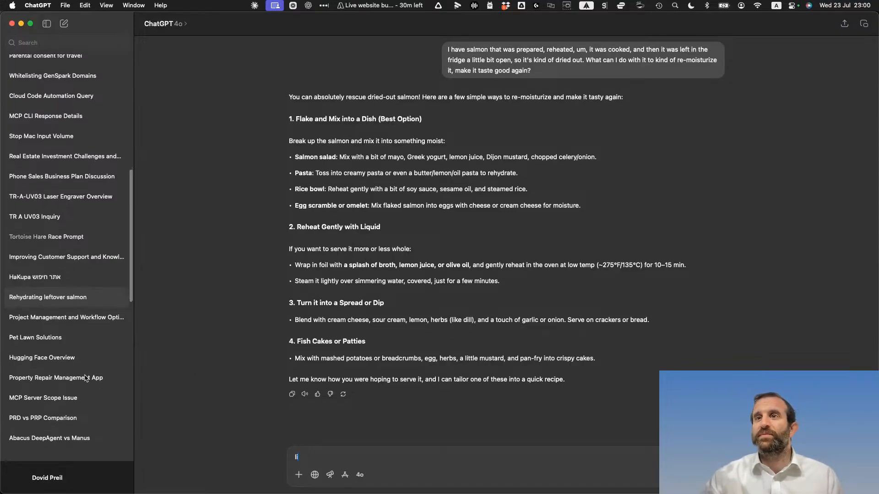
left_click(84, 321)
scroll(266, 243, "up", 5)
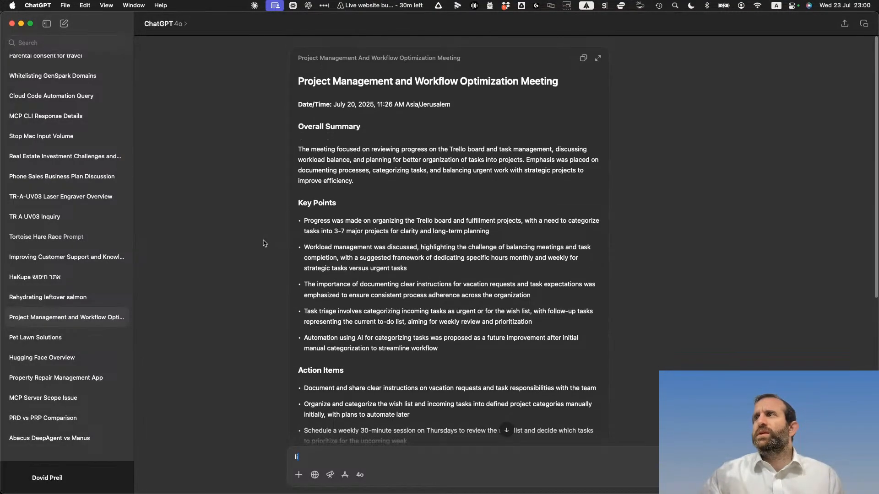
scroll(419, 249, "down", 2)
scroll(421, 250, "down", 1)
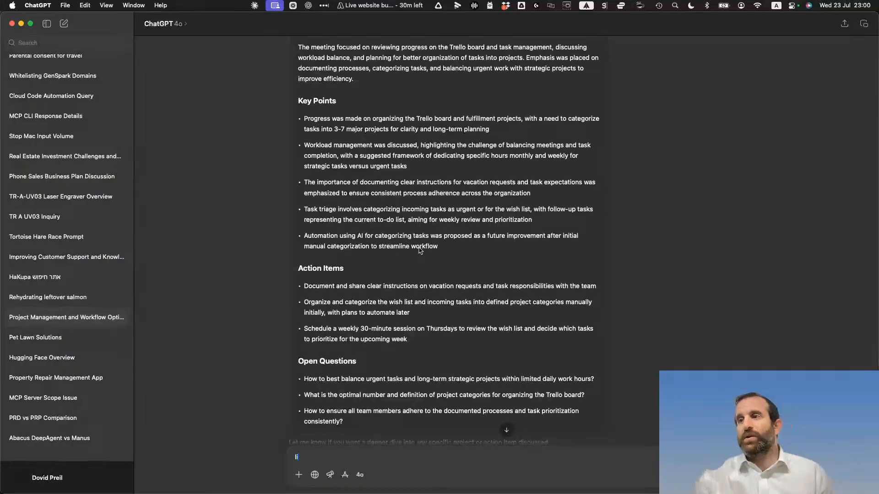
left_click(302, 478)
left_click(500, 452)
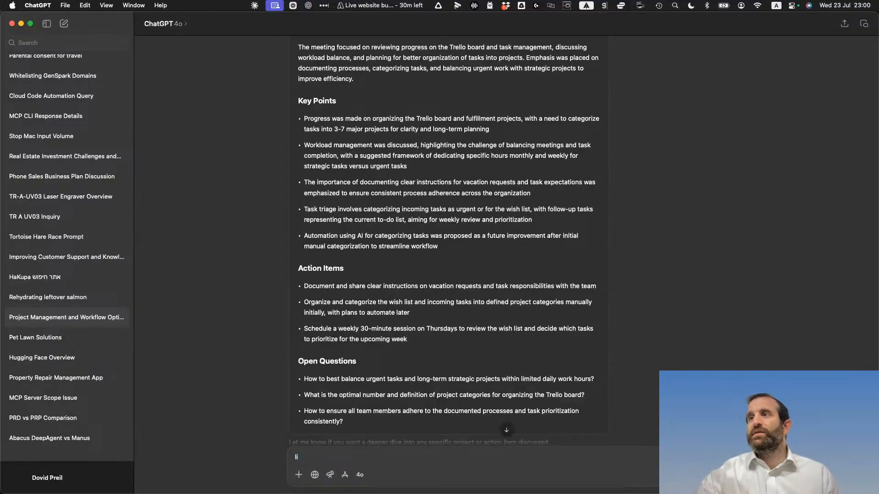
Review the meeting notes' action items, open questions and suggested follow-up questions, comparing them with the overall summary
scroll(434, 358, "down", 2)
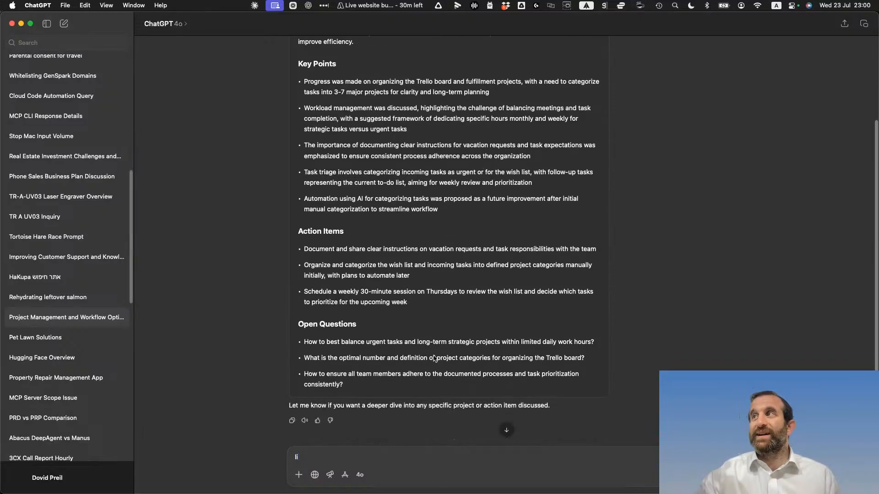
scroll(434, 359, "down", 4)
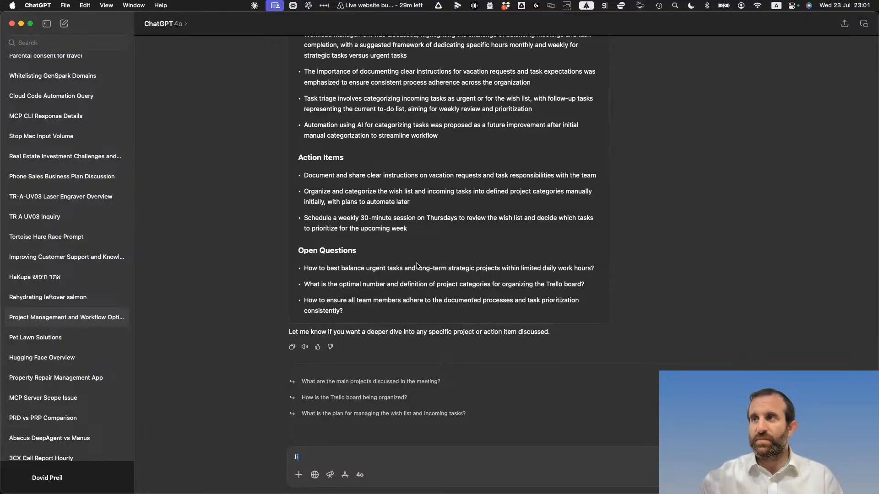
scroll(457, 338, "down", 1)
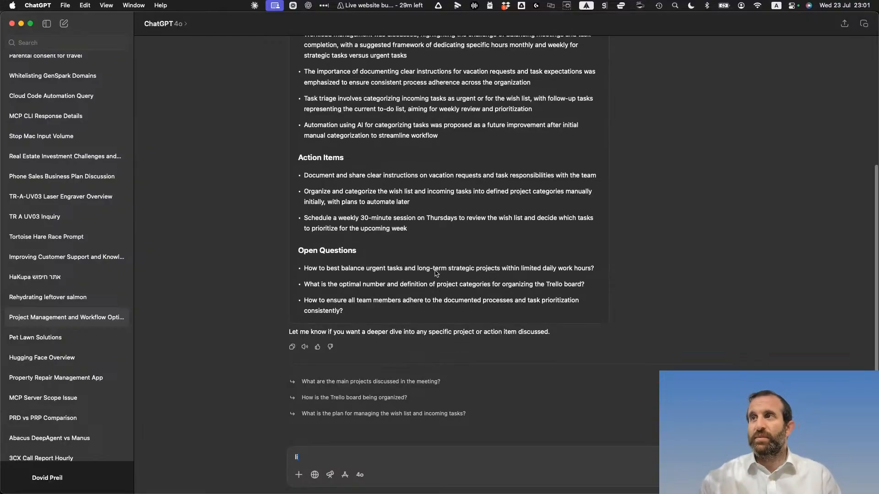
scroll(412, 220, "up", 5)
scroll(412, 220, "down", 4)
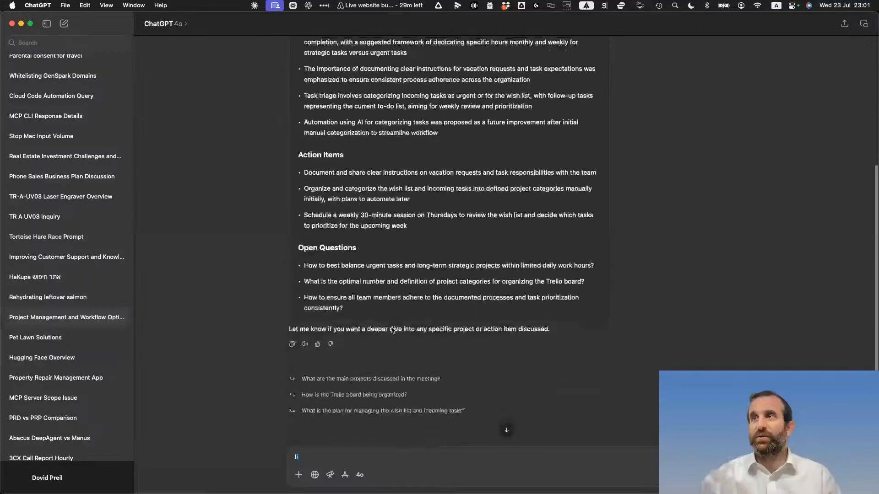
scroll(437, 210, "up", 5)
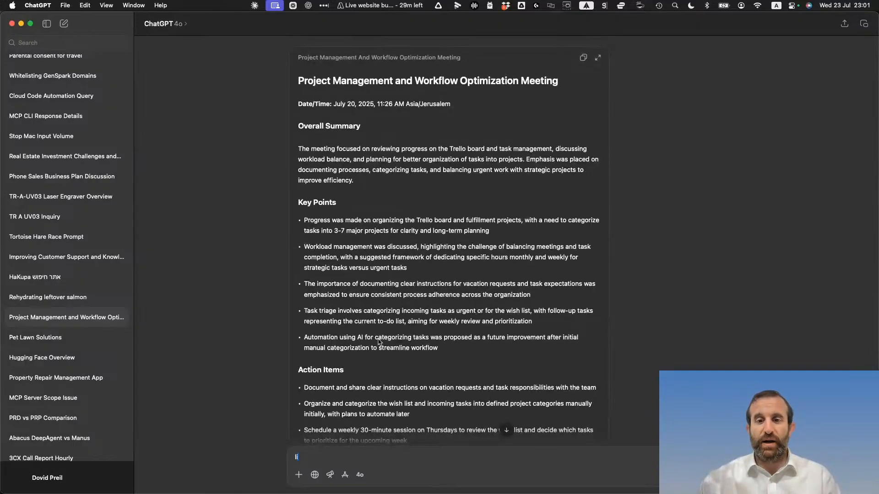
scroll(380, 348, "down", 5)
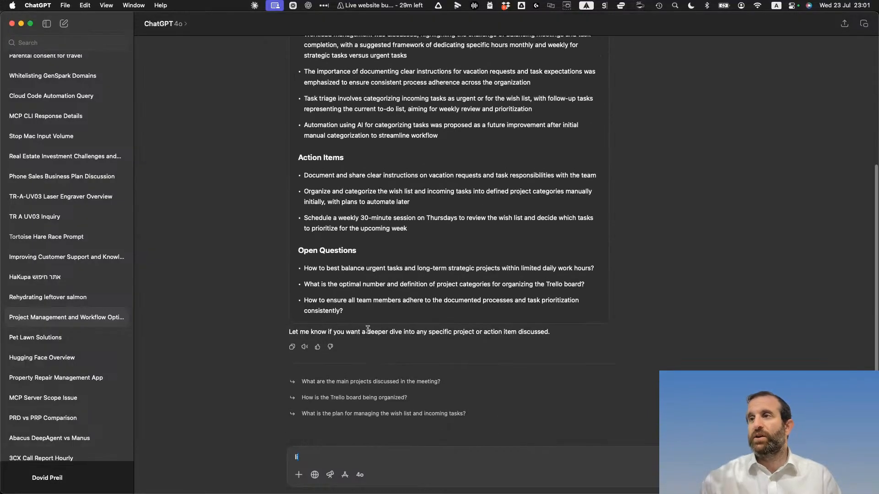
Open the Pet Lawn Solutions chat and go back to its first message asking for a review of the generated solutions
left_click(71, 343)
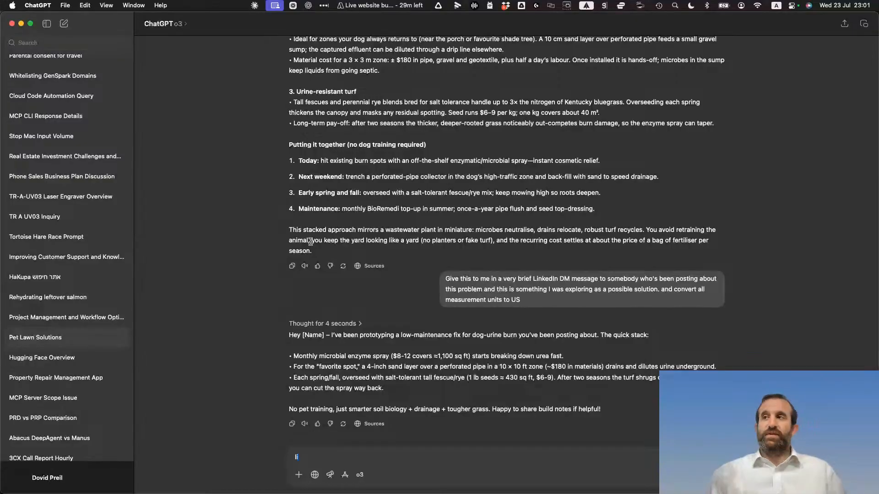
scroll(509, 119, "up", 20)
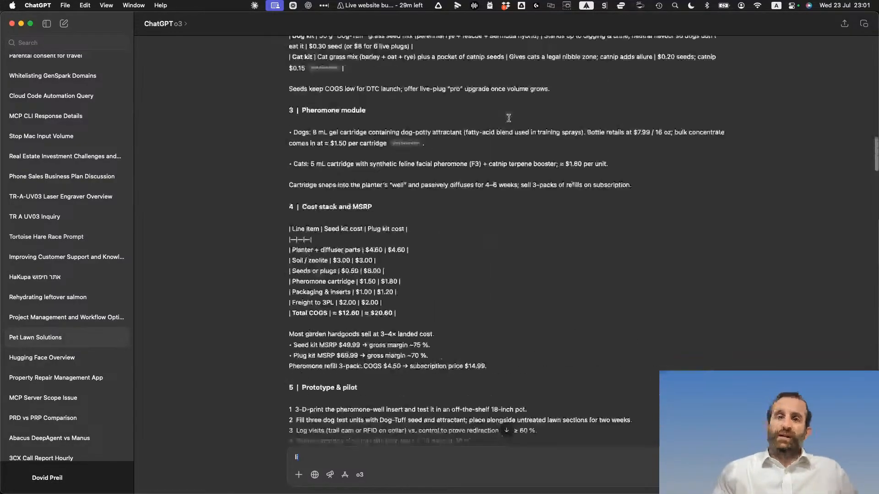
scroll(508, 119, "up", 20)
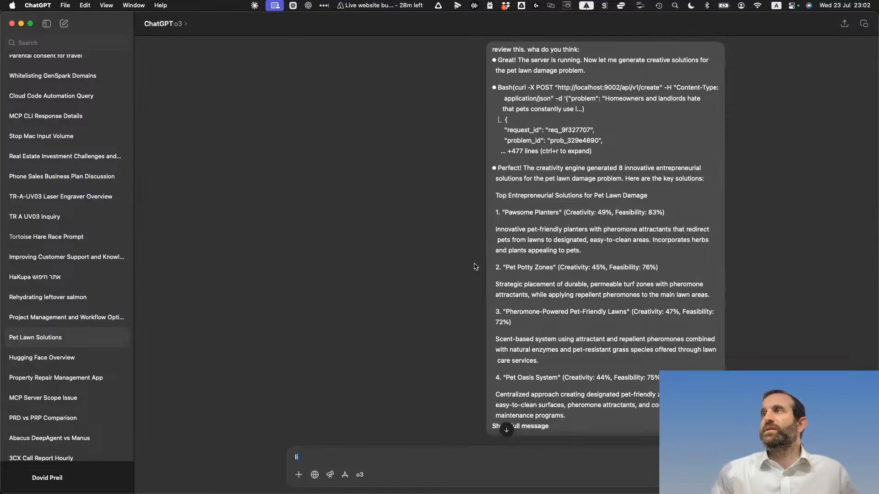
Read the assessment of the pet lawn ideas and the follow-up on implementing Pawsome Planters with costs and pricing
scroll(475, 267, "down", 8)
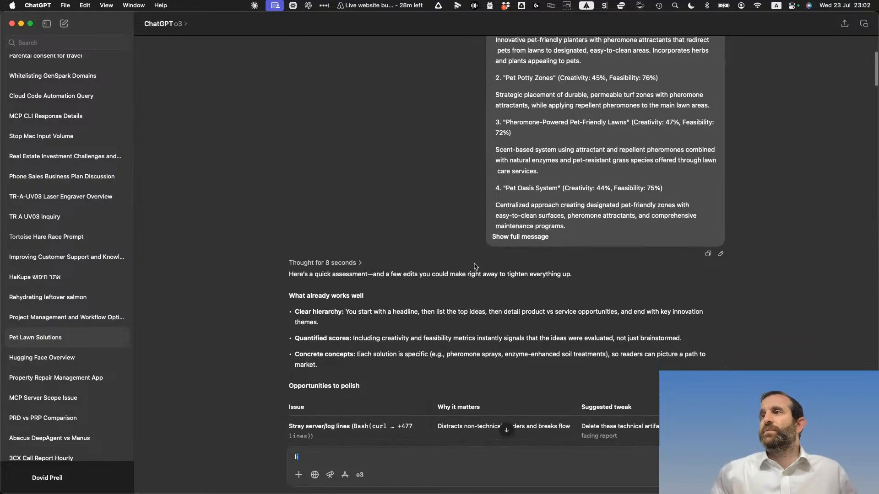
scroll(475, 266, "down", 8)
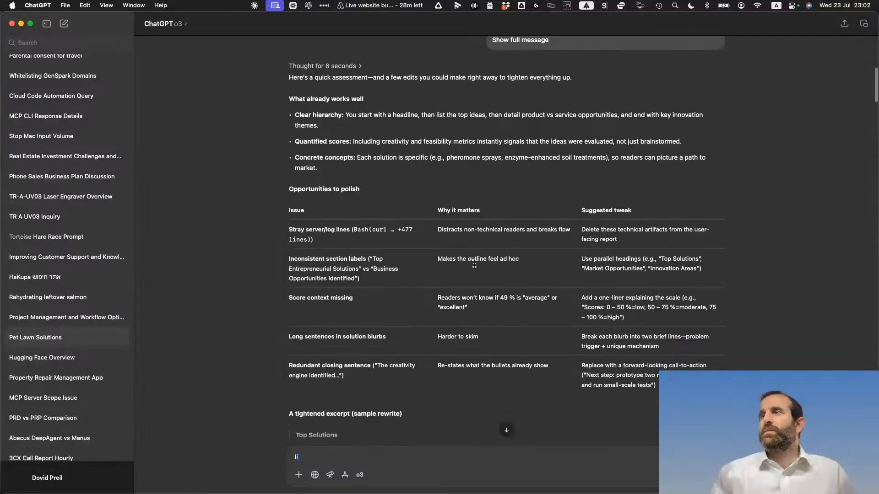
scroll(474, 265, "down", 15)
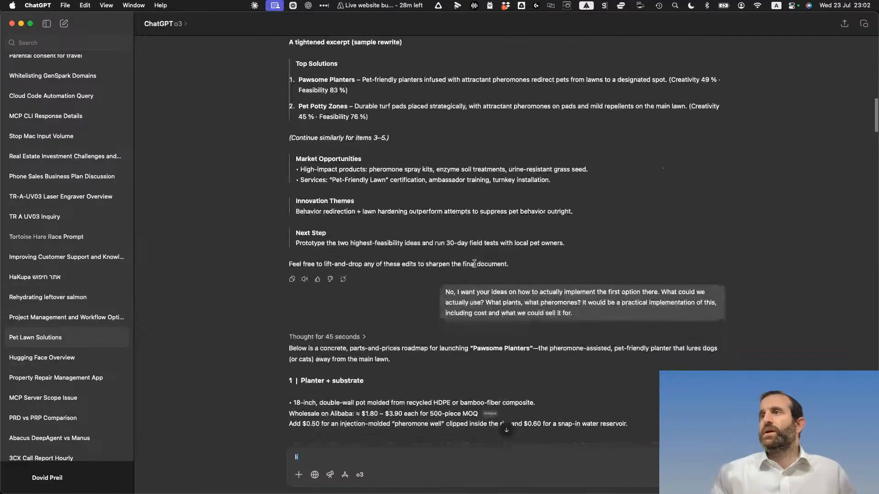
scroll(475, 264, "down", 9)
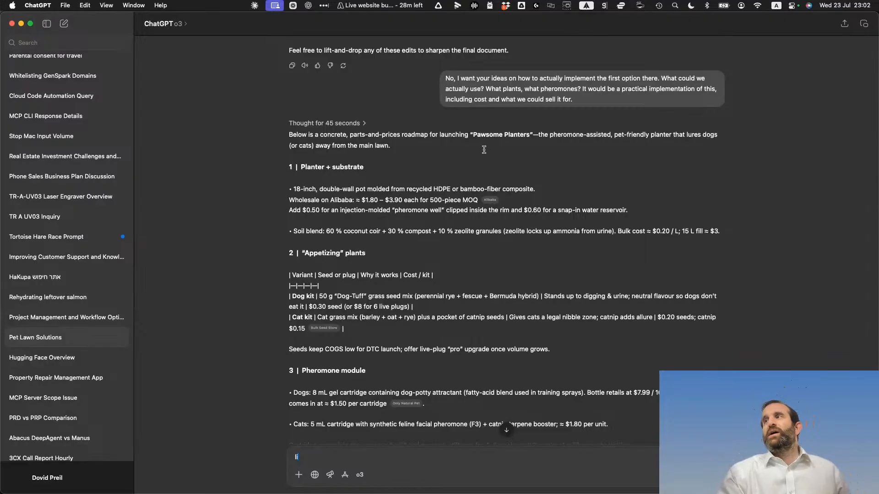
Return to the chat's opening message and reread the listed pet lawn damage solutions and the start of the assessment
scroll(484, 150, "up", 20)
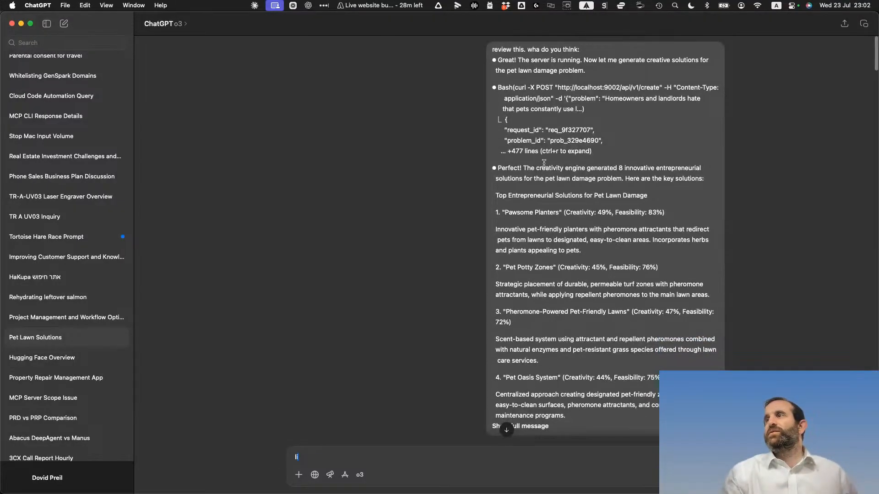
scroll(543, 163, "down", 3)
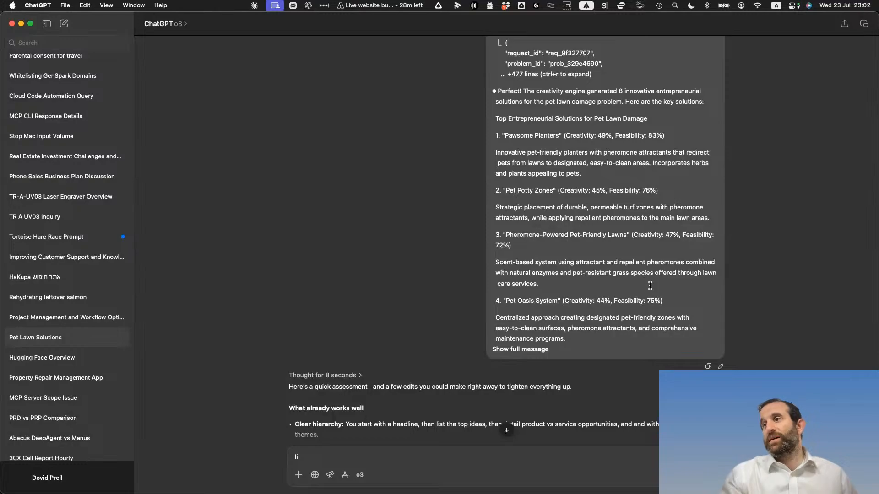
scroll(611, 355, "down", 15)
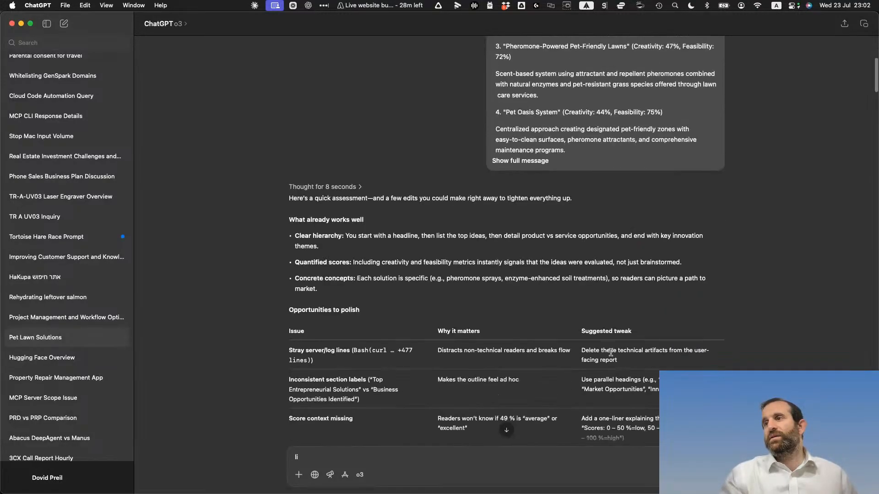
Read the Pawsome Planters roadmap from the planter, plants and pheromone module through costs, MSRP, pilot and next moves
scroll(611, 356, "down", 12)
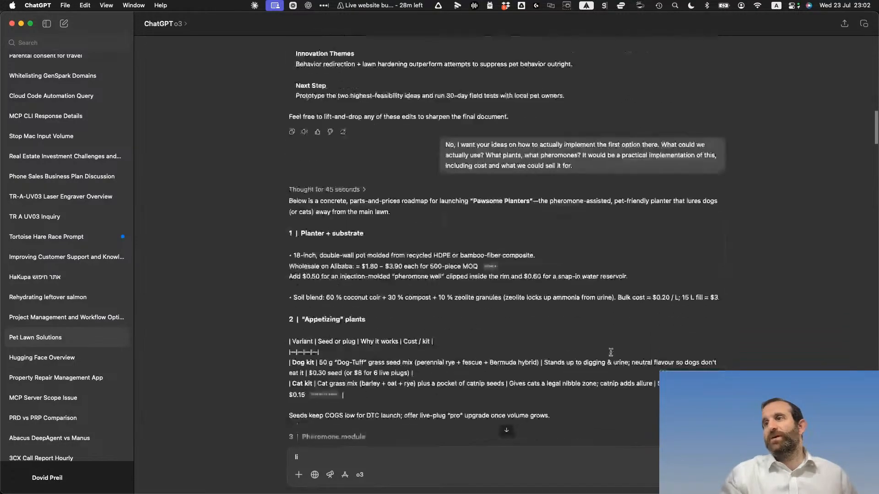
scroll(611, 351, "up", 1)
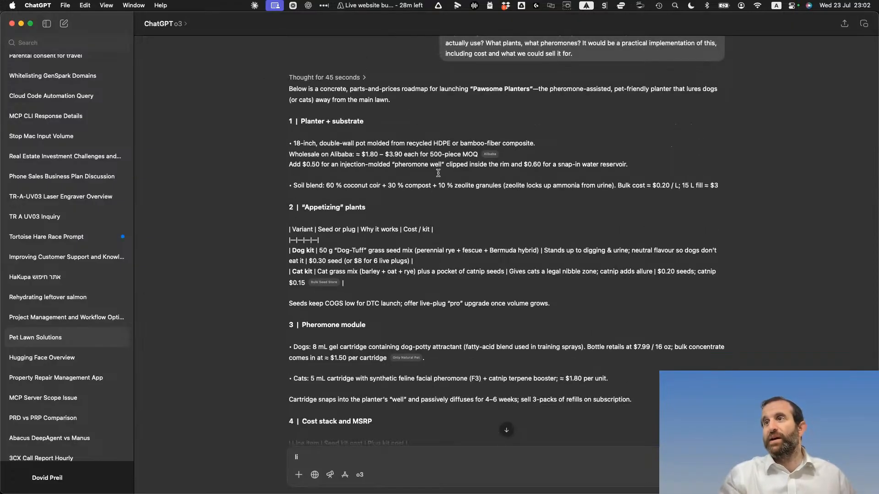
scroll(455, 365, "down", 10)
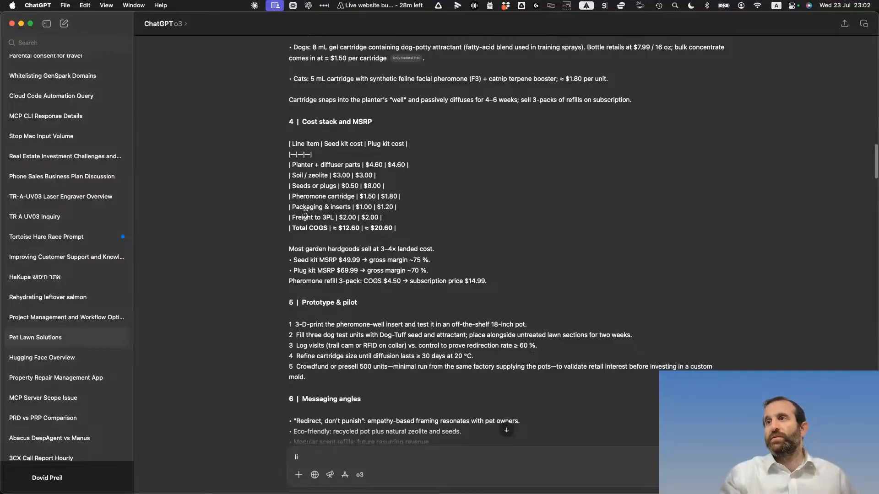
scroll(433, 359, "down", 10)
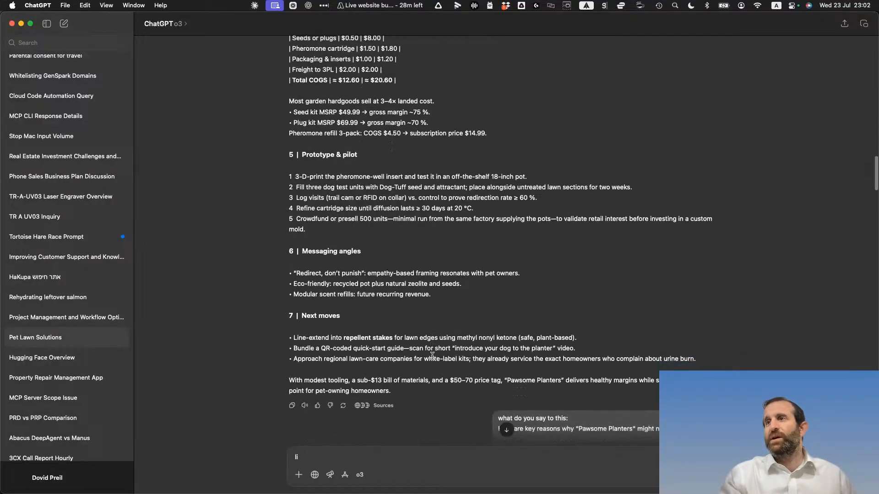
Review the objections to Pawsome Planters, the responses to them, the 500-word summary and the request for a simplified 200-word version
scroll(433, 359, "down", 8)
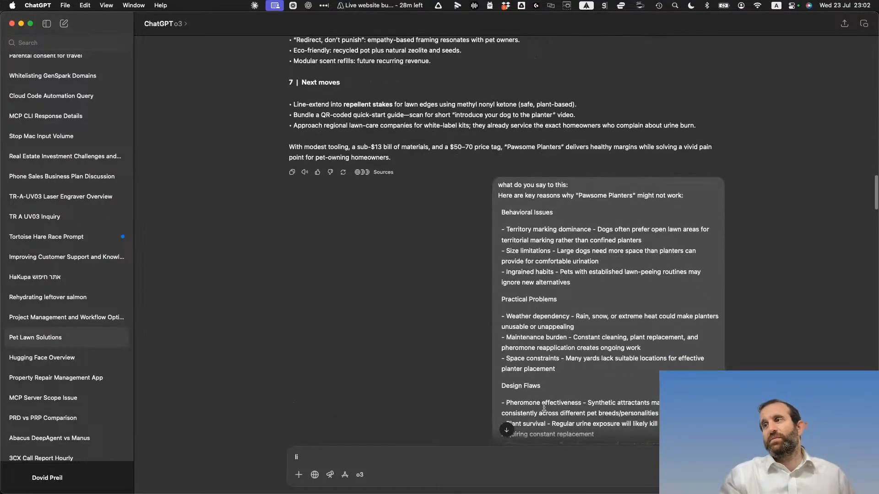
scroll(544, 407, "down", 20)
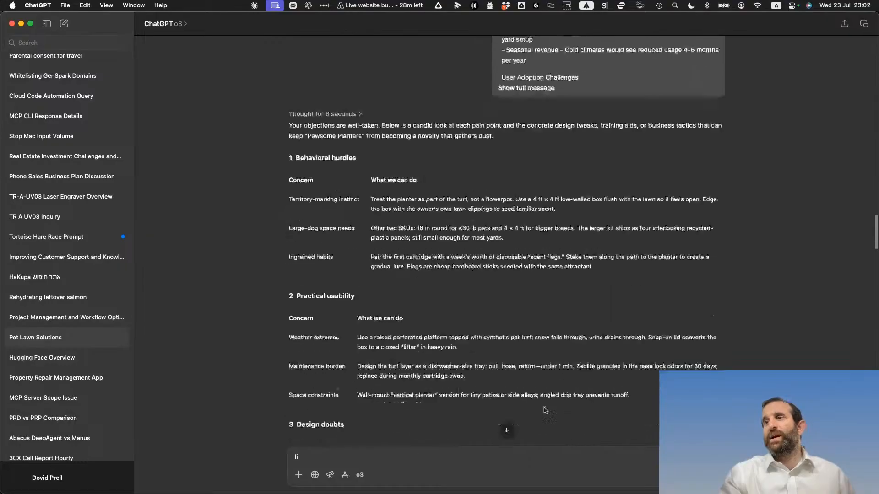
scroll(544, 407, "down", 5)
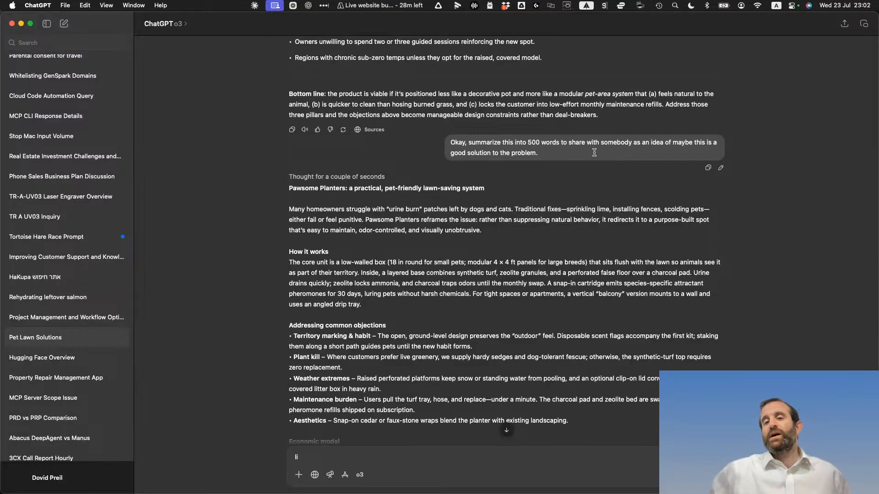
scroll(594, 152, "down", 15)
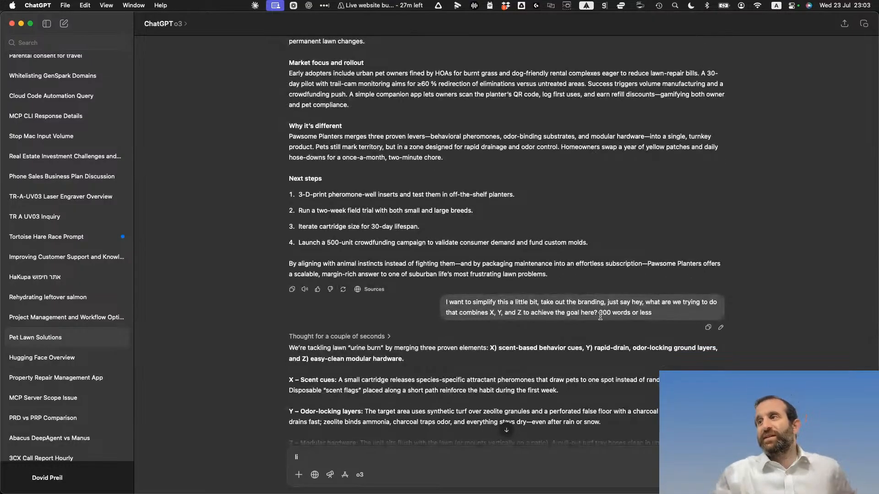
left_click_drag(600, 314, 637, 305)
left_click(520, 309)
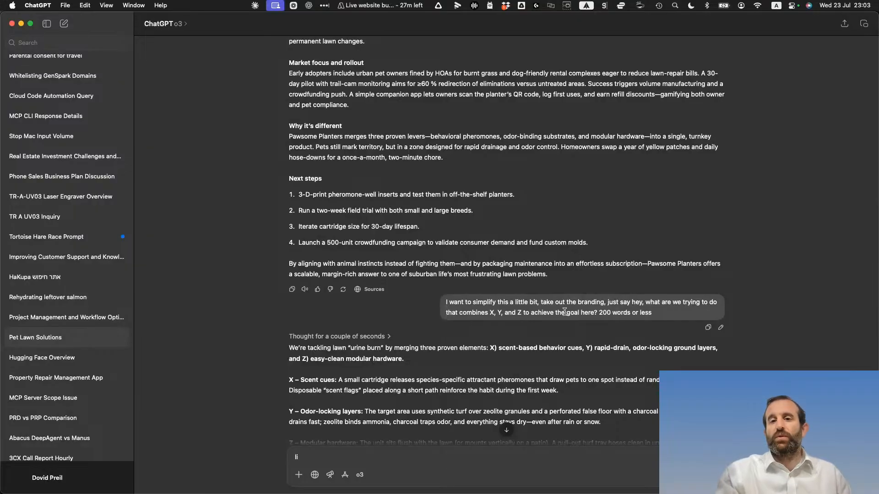
Read the follow-up on high-feasibility solutions without dog training, through the combined plan and the brief LinkedIn DM in US units
scroll(576, 310, "down", 7)
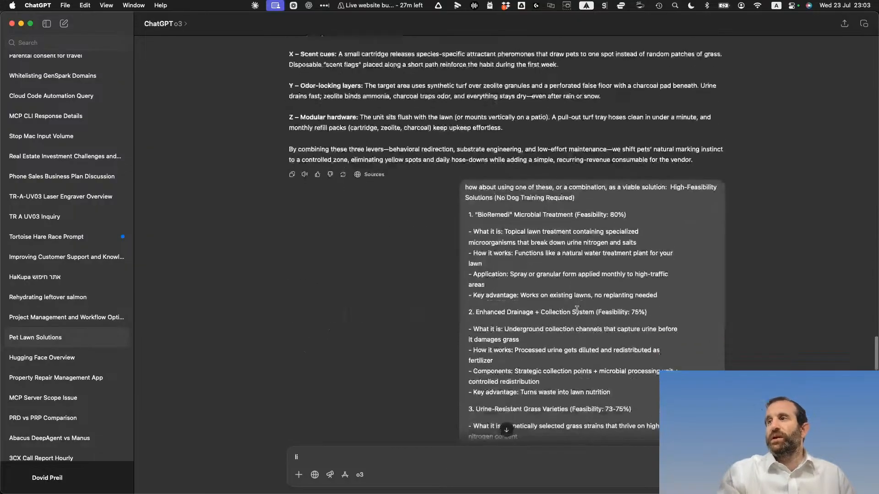
scroll(576, 310, "down", 2)
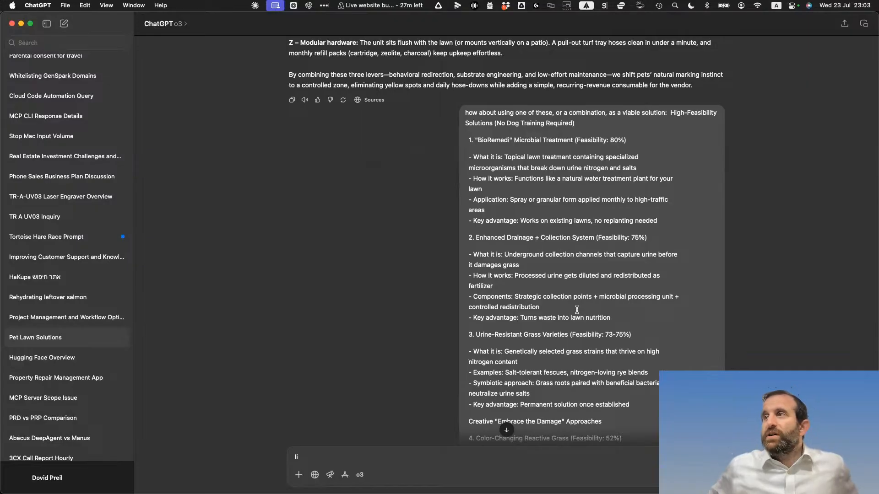
scroll(577, 310, "down", 1)
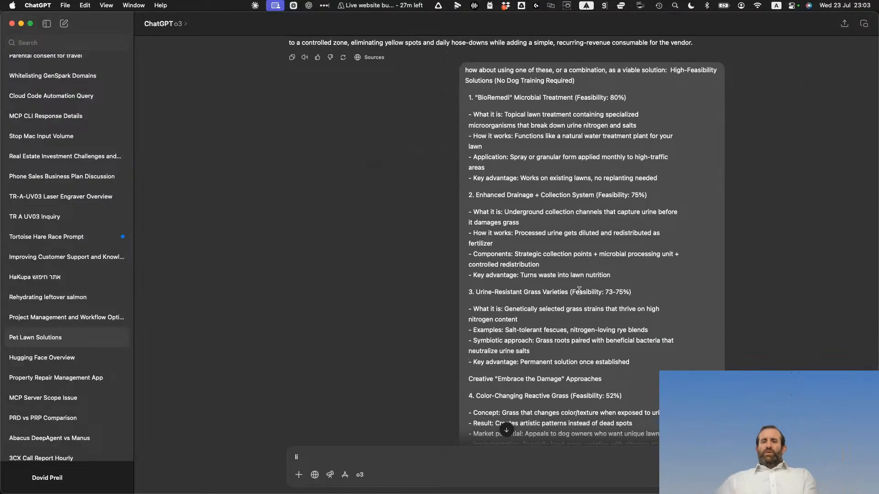
scroll(579, 289, "down", 1)
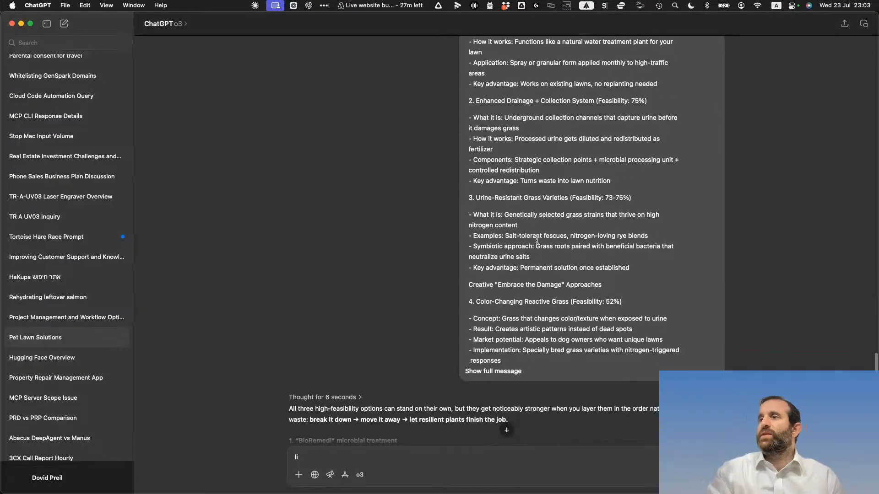
scroll(538, 243, "down", 5)
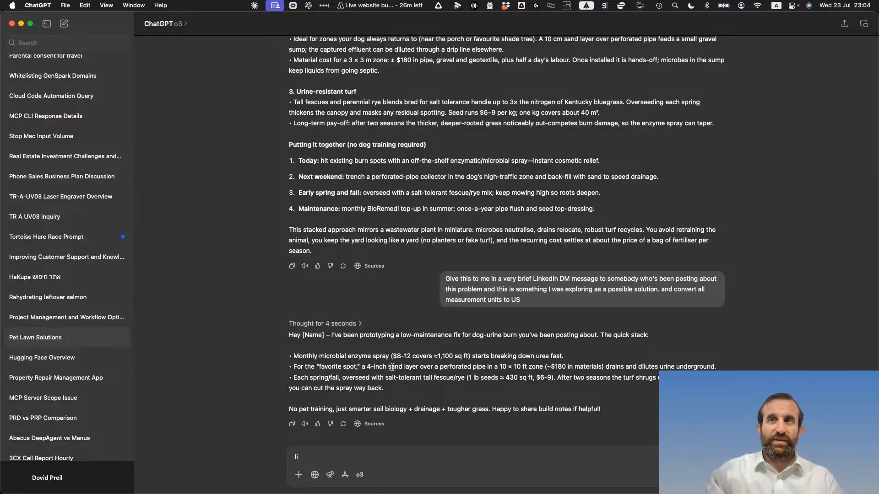
In the Tortoise Hare Race Prompt chat, compare the latest two images and send "no. I'd like to have the tortoise on the "bad" side."
left_click(78, 237)
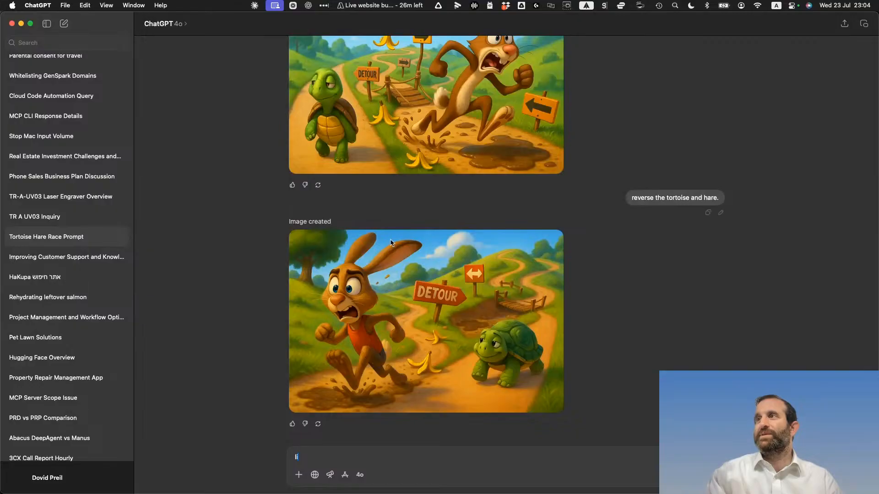
scroll(504, 340, "up", 2)
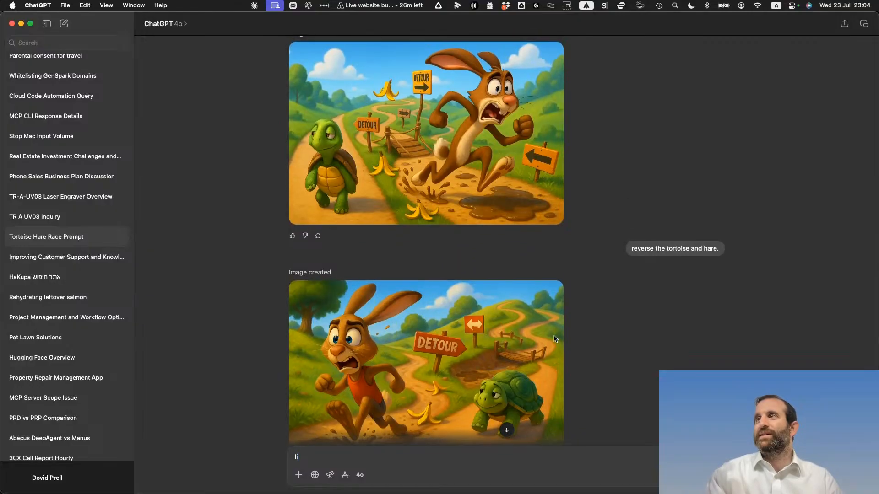
scroll(555, 339, "down", 2)
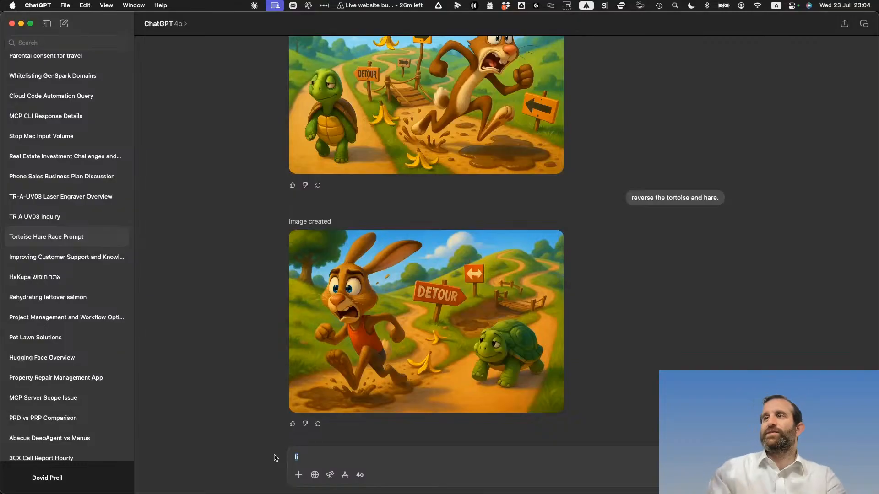
type("no")
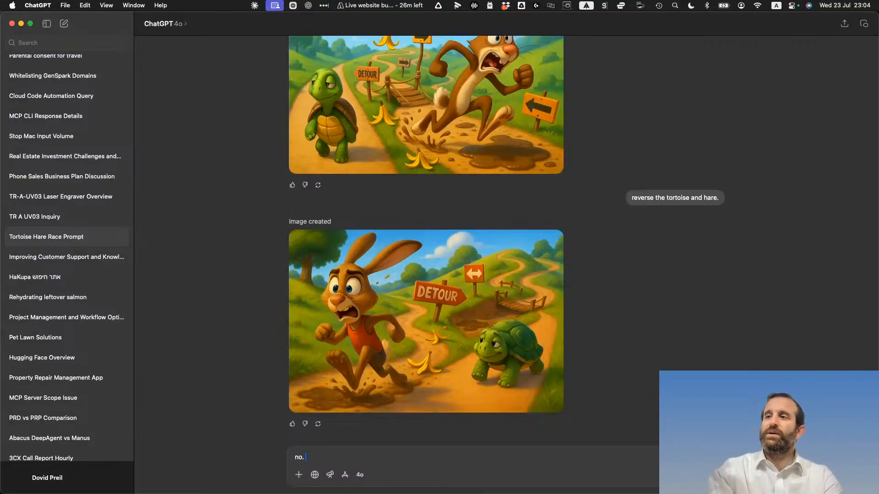
type(". I'd like to have the tortoise on the \"bad\" side.")
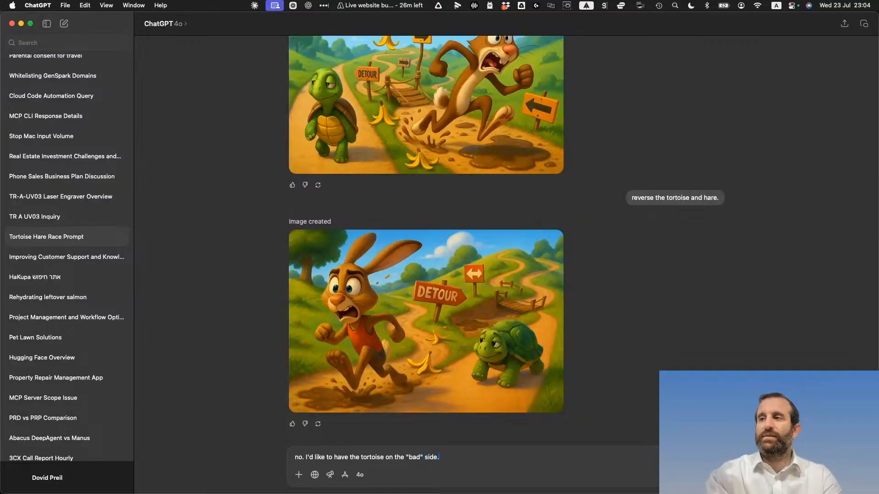
key("Return")
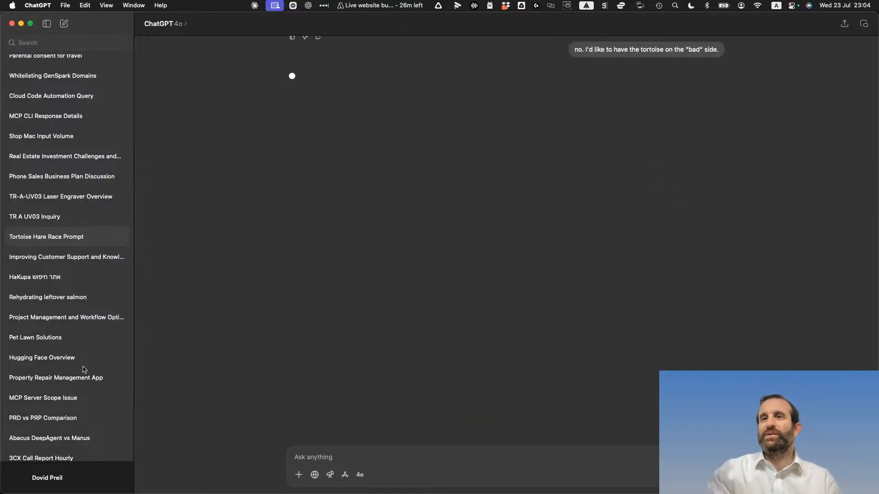
scroll(83, 369, "down", 1)
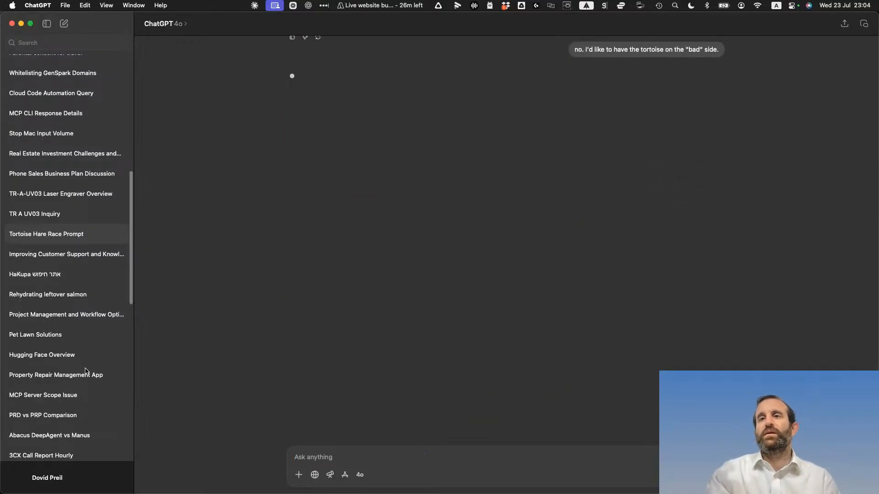
Review the Hugging Face Overview chat from its opening question and the Claude Code rule files answer in the Property Repair Management App chat
left_click(85, 361)
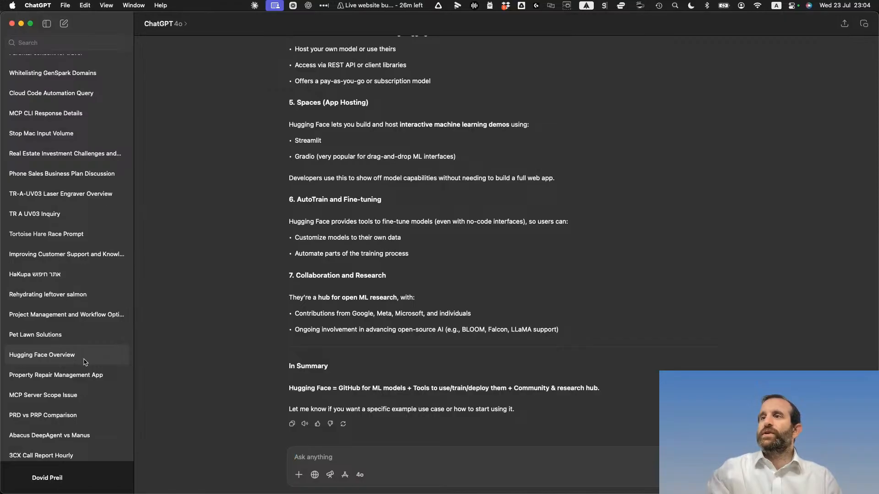
scroll(206, 275, "up", 15)
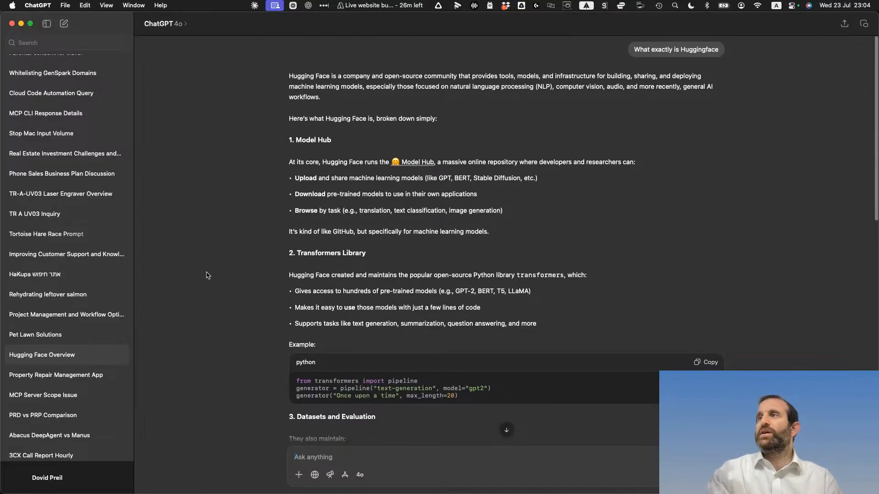
left_click(76, 376)
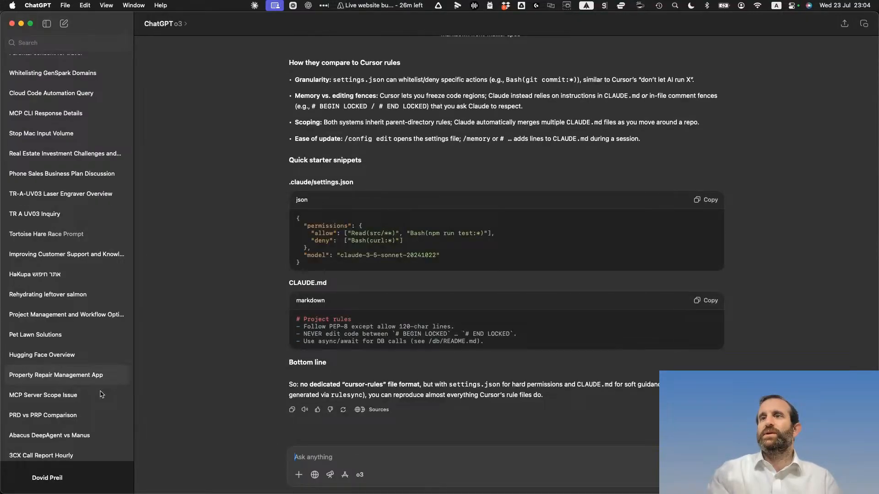
scroll(247, 248, "up", 1)
scroll(247, 248, "up", 10)
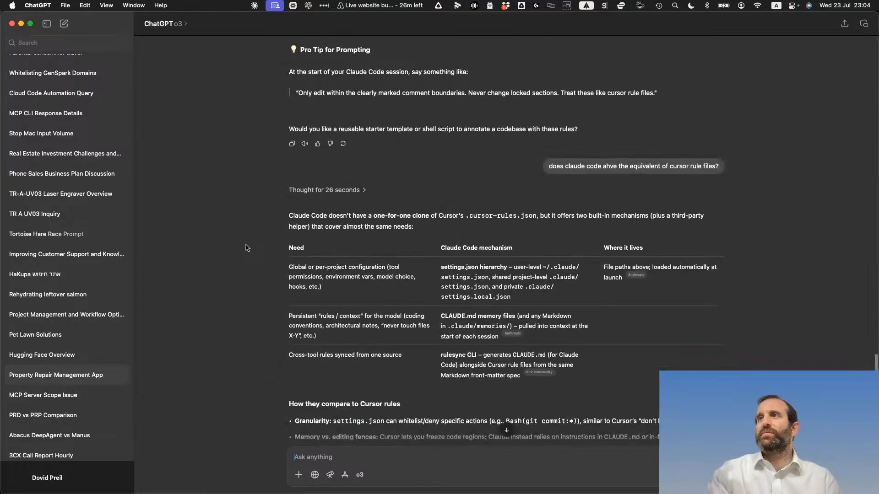
scroll(247, 248, "down", 4)
scroll(76, 407, "down", 2)
scroll(77, 408, "down", 1)
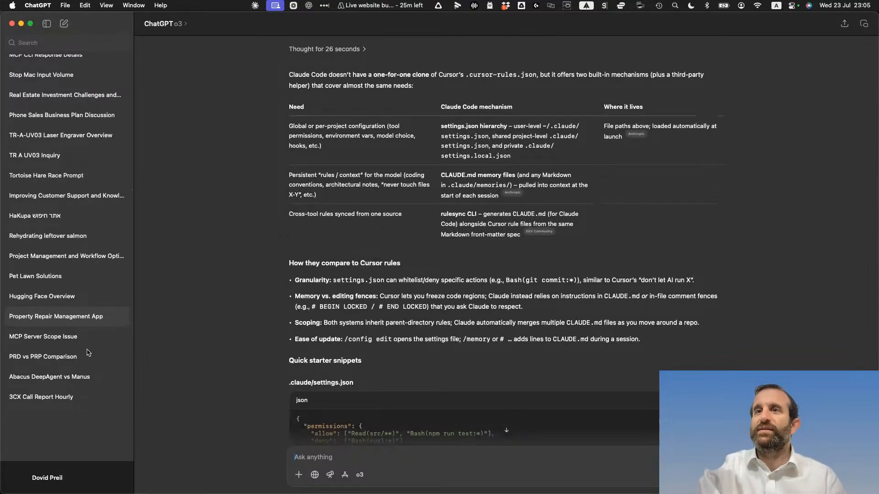
Open the PRD vs PRP Comparison chat further down the chat history
scroll(90, 344, "down", 1)
scroll(90, 344, "down", 1)
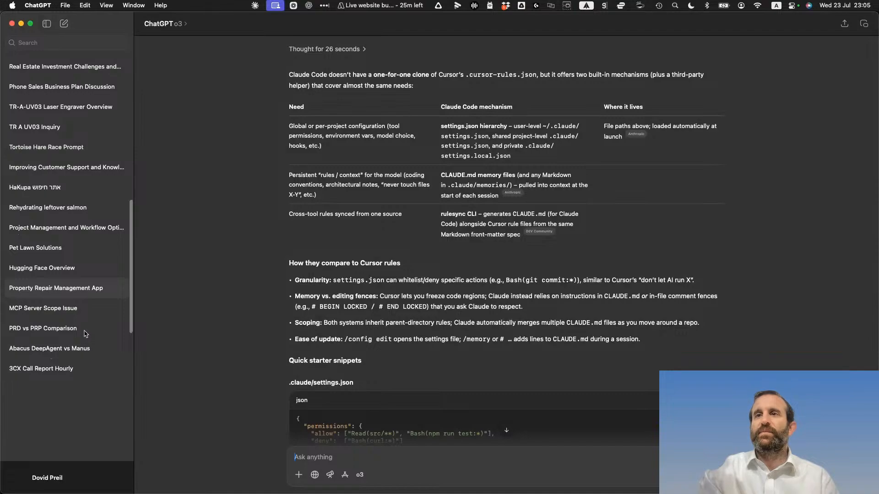
left_click(84, 333)
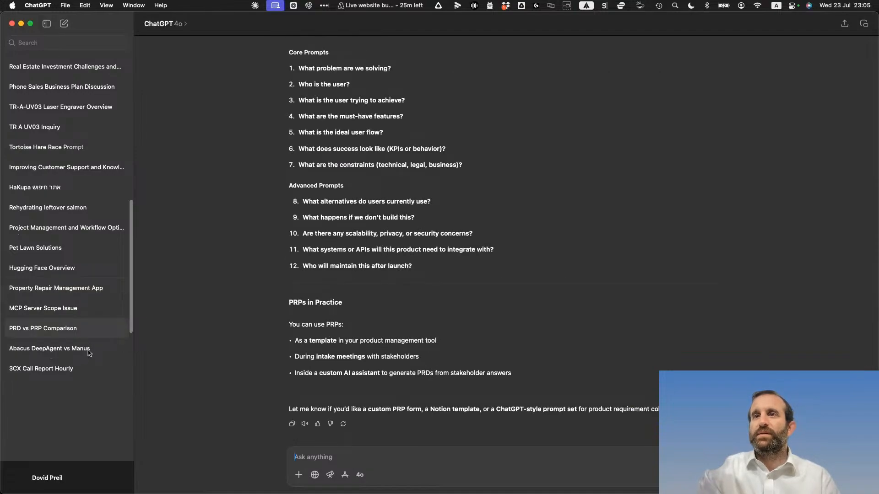
Open the Abacus DeepAgent vs Manus chat and read its opening prompts and the introduction of the research report
left_click(89, 353)
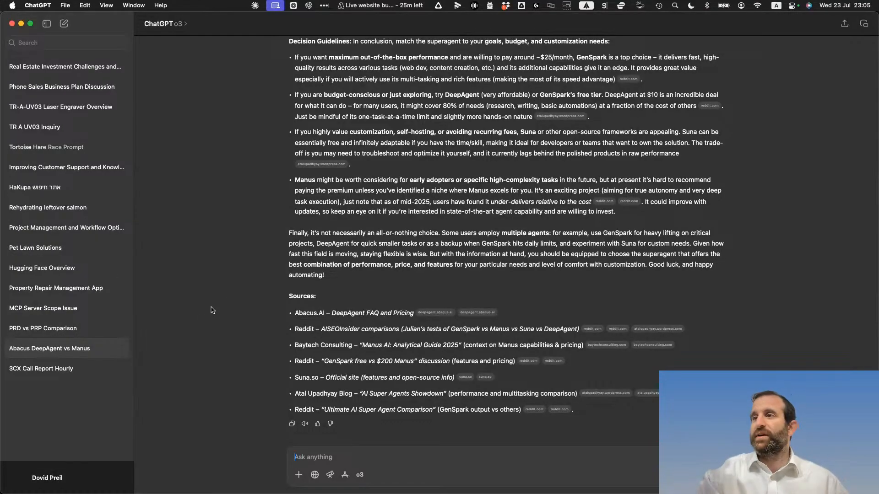
scroll(382, 240, "up", 10)
scroll(381, 241, "up", 15)
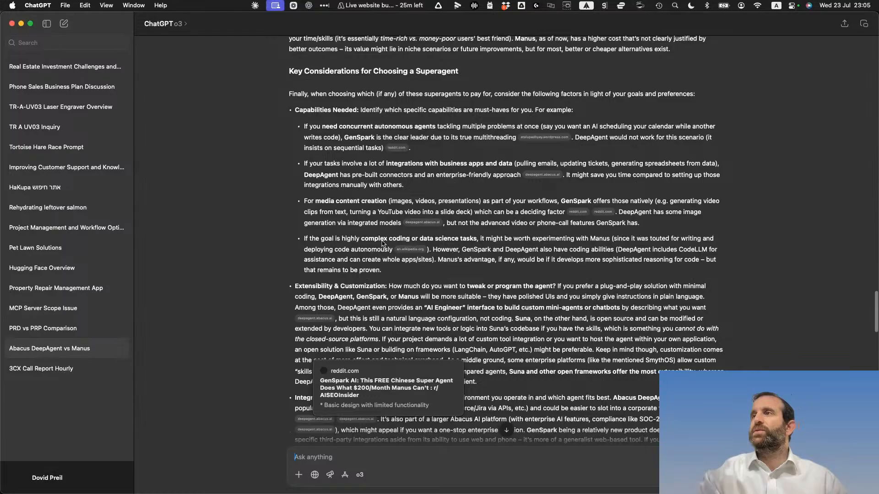
scroll(382, 242, "up", 20)
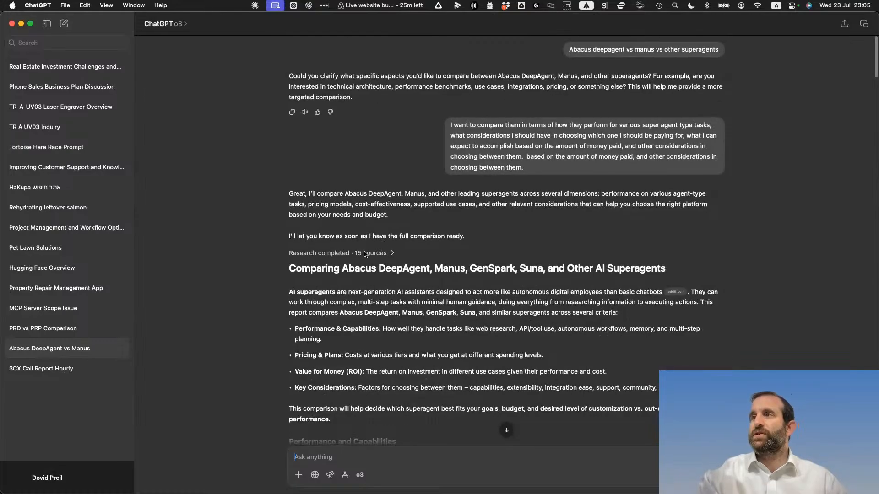
scroll(475, 410, "down", 1)
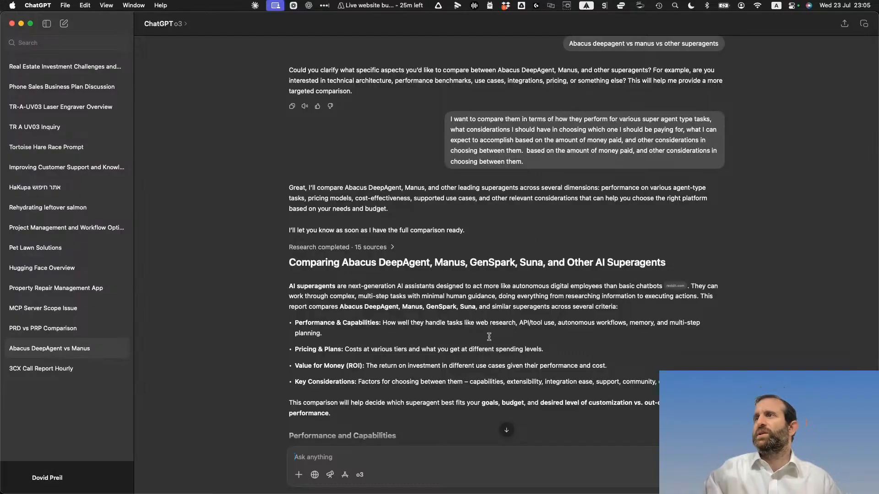
scroll(488, 337, "down", 3)
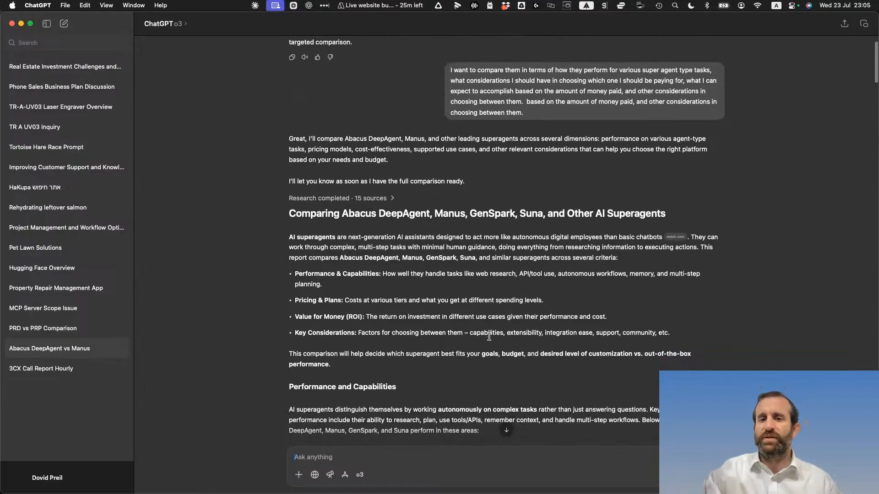
scroll(489, 337, "down", 4)
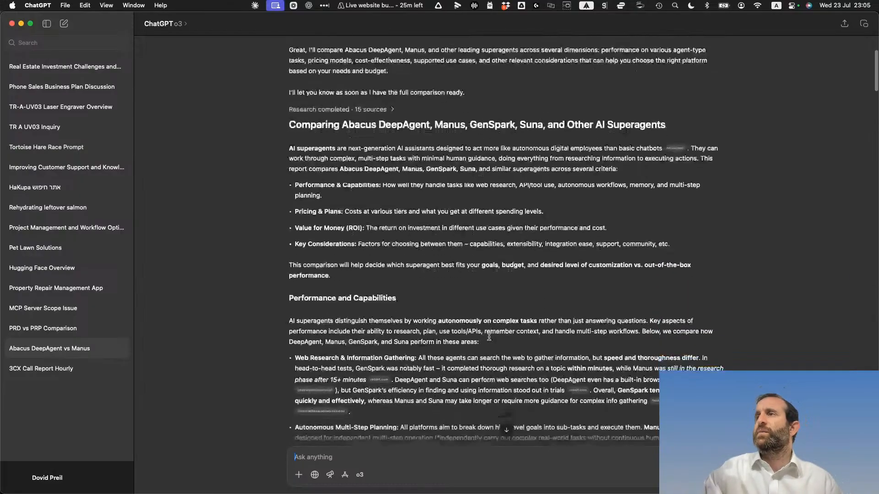
scroll(489, 337, "up", 5)
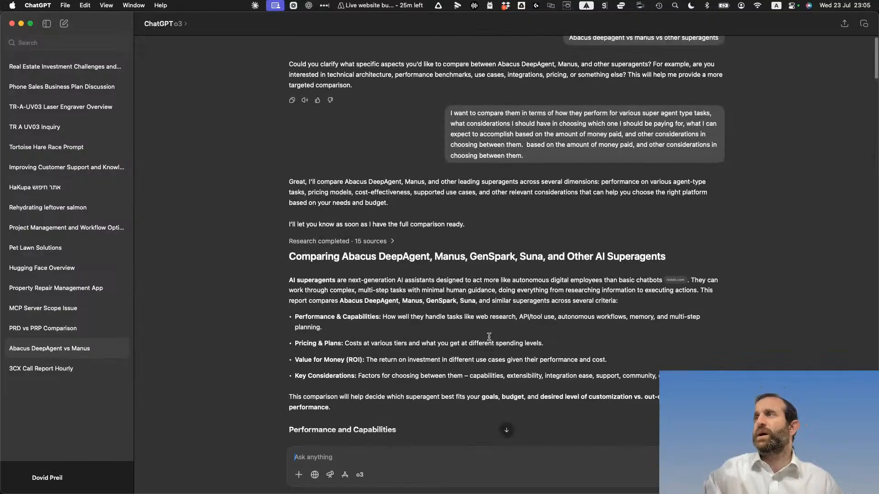
scroll(489, 337, "up", 1)
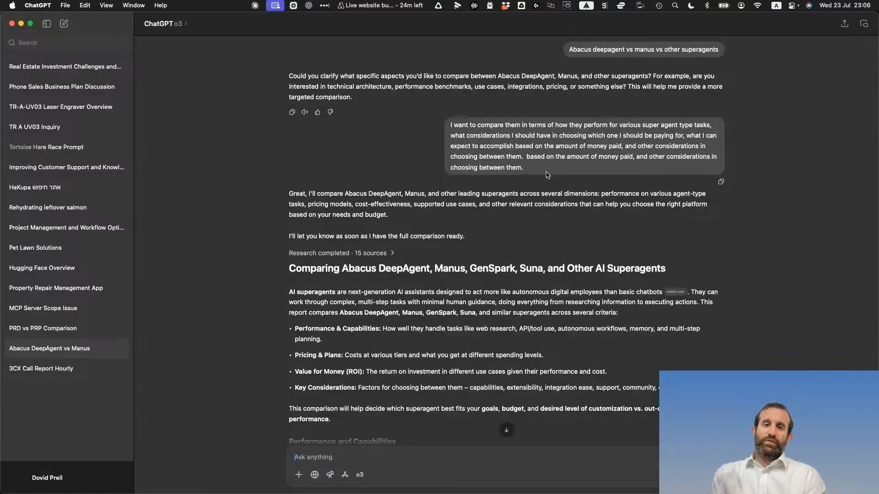
Read through the superagent comparison report, covering the pricing plans, pricing summary table, value for money and final sources
scroll(547, 175, "down", 3)
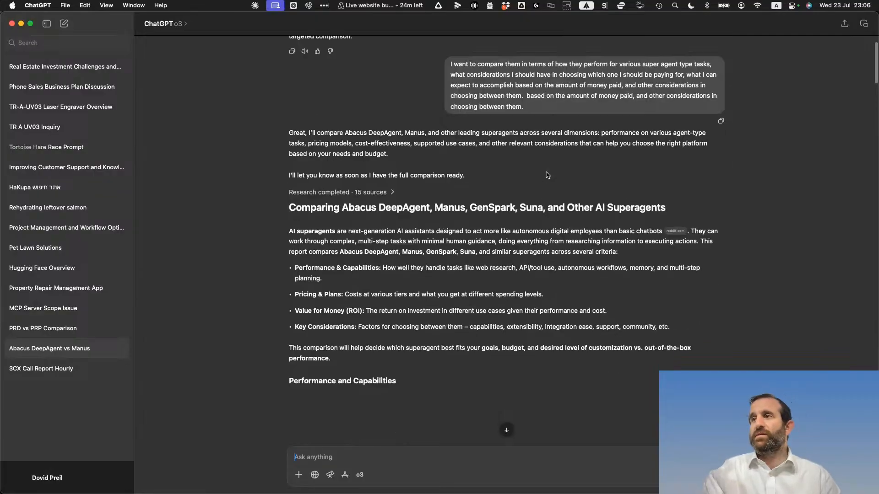
scroll(547, 175, "down", 10)
scroll(546, 171, "down", 15)
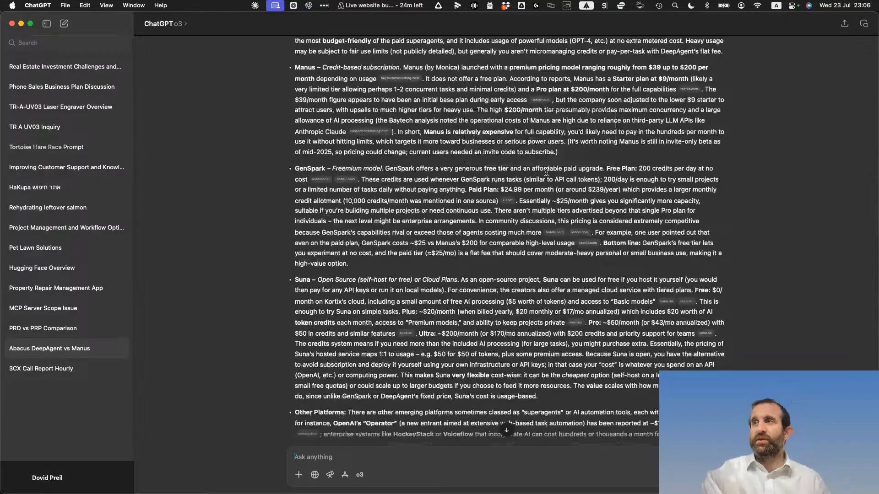
scroll(546, 171, "up", 3)
scroll(546, 171, "up", 4)
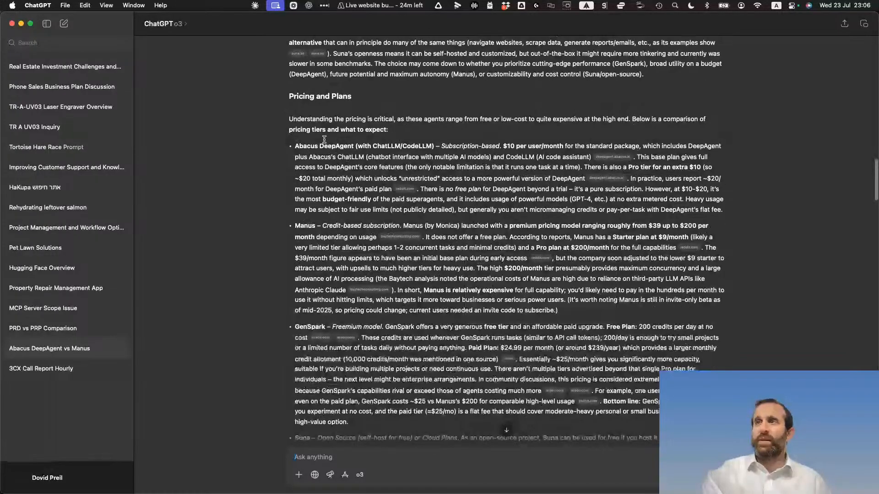
scroll(326, 218, "down", 8)
scroll(326, 218, "down", 6)
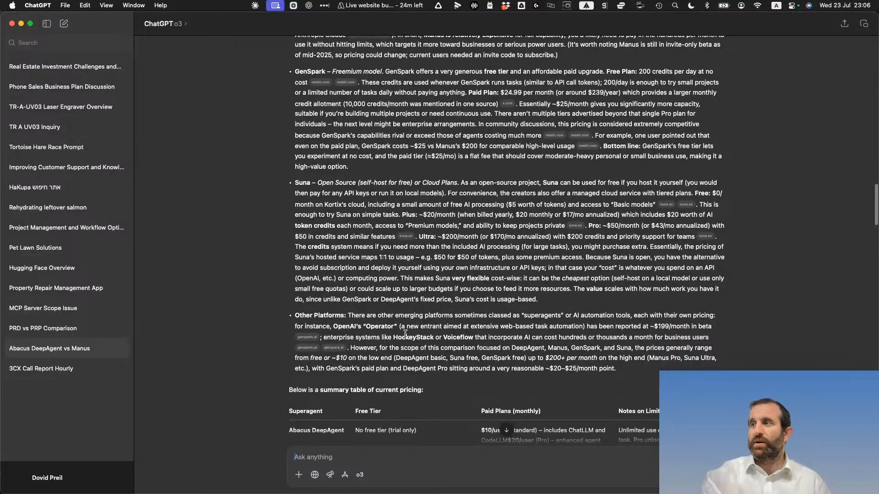
scroll(448, 366, "down", 1)
scroll(448, 366, "down", 5)
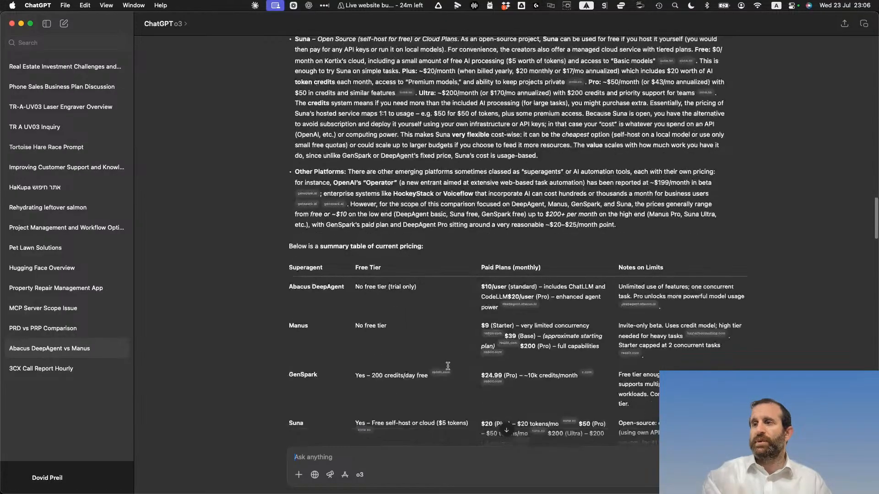
scroll(447, 366, "down", 3)
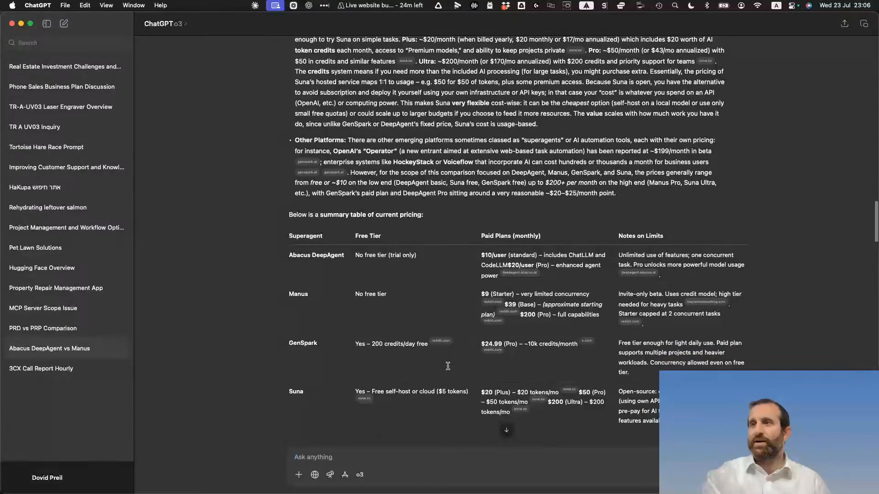
scroll(447, 366, "down", 5)
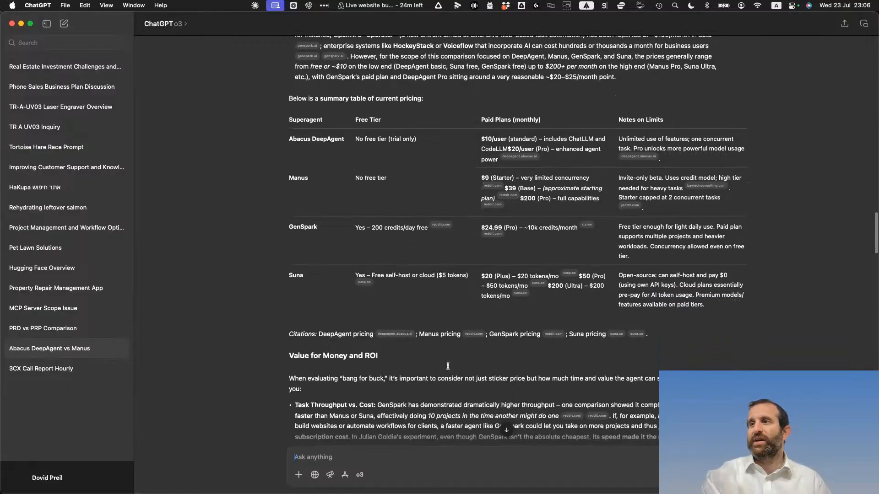
scroll(447, 366, "down", 15)
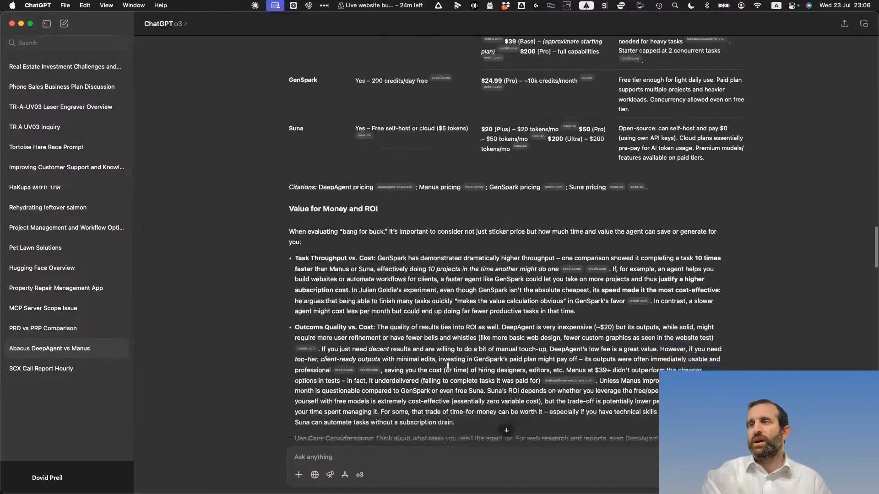
scroll(447, 366, "down", 15)
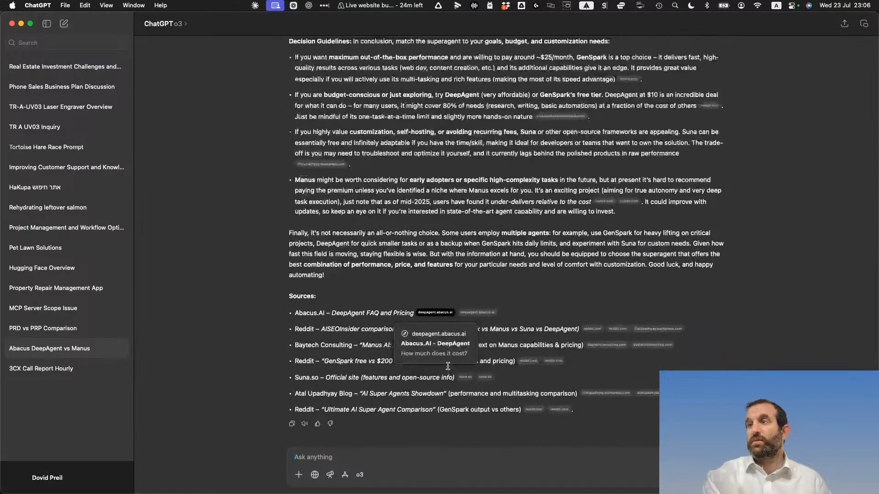
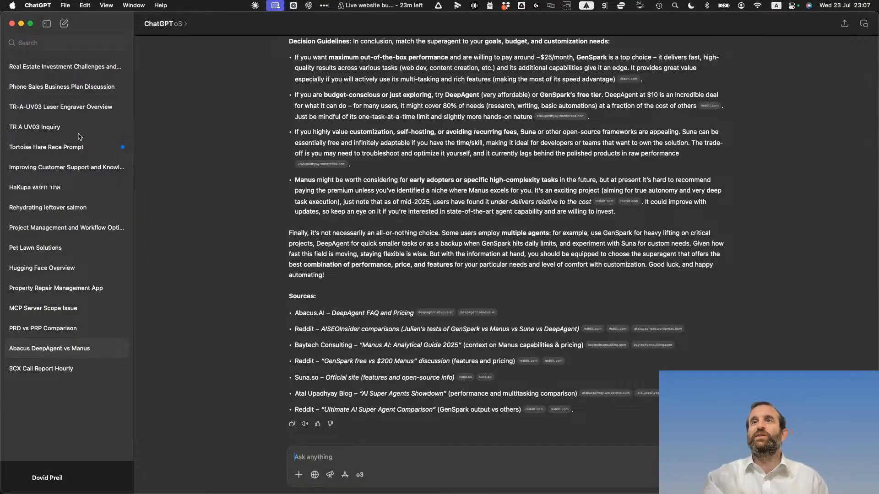
Check the newly generated image in the Tortoise Hare Race Prompt chat and open the 3CX Call Report Hourly chat
left_click(94, 148)
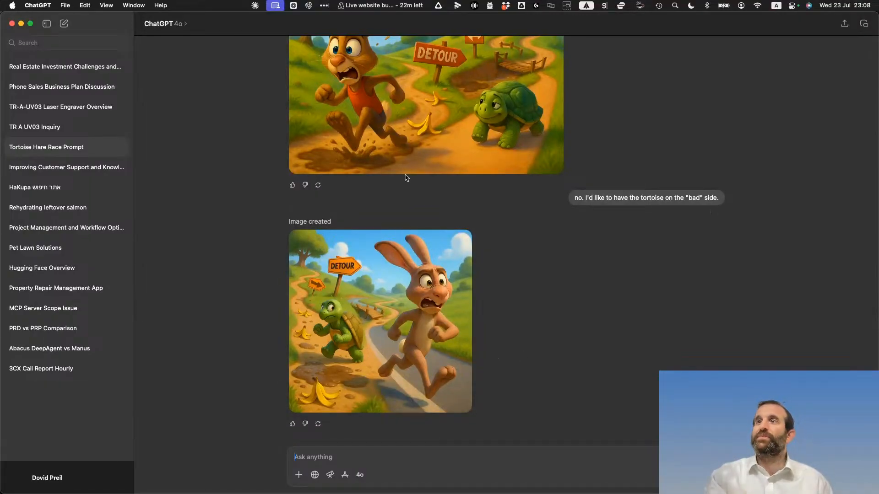
left_click(82, 369)
scroll(73, 368, "down", 2)
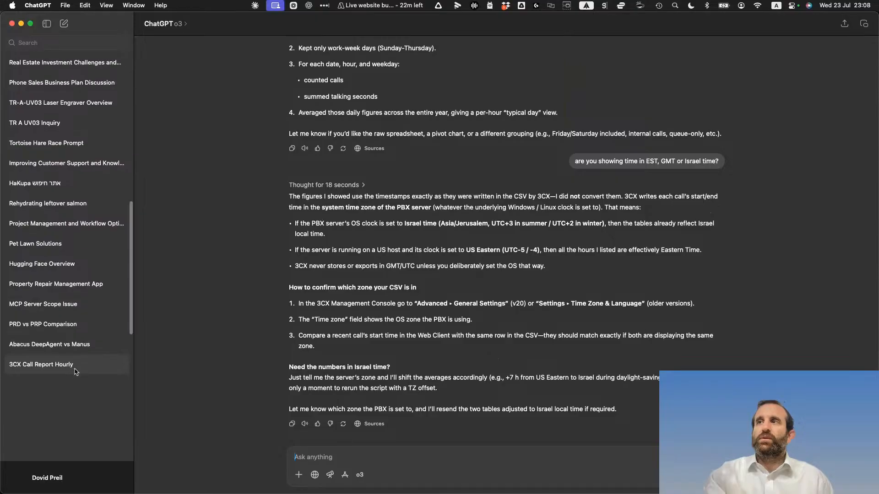
scroll(76, 371, "down", 4)
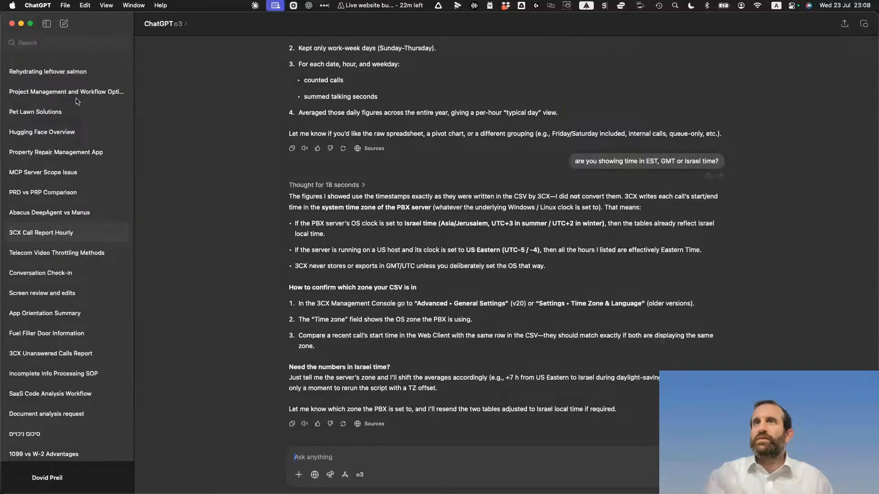
Minimize the ChatGPT window and check DeepAgent's website build progress in the browser through its latest task log entries
left_click(22, 24)
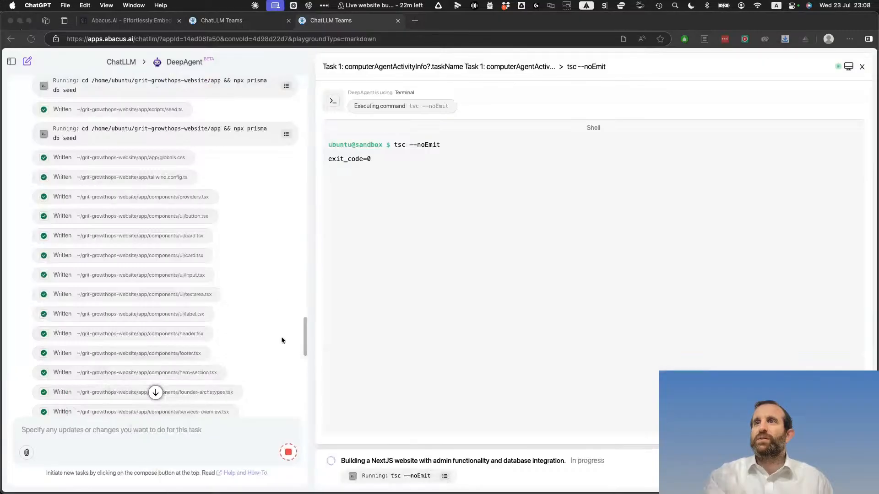
scroll(281, 340, "down", 10)
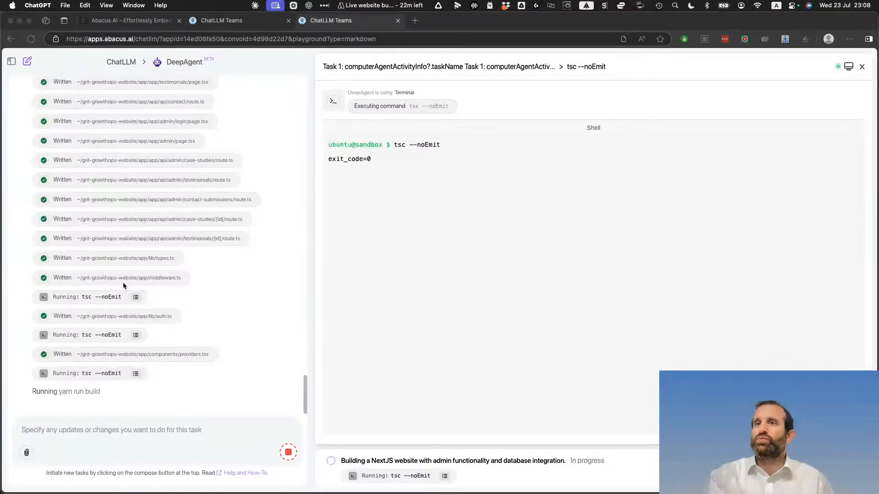
scroll(163, 299, "up", 6)
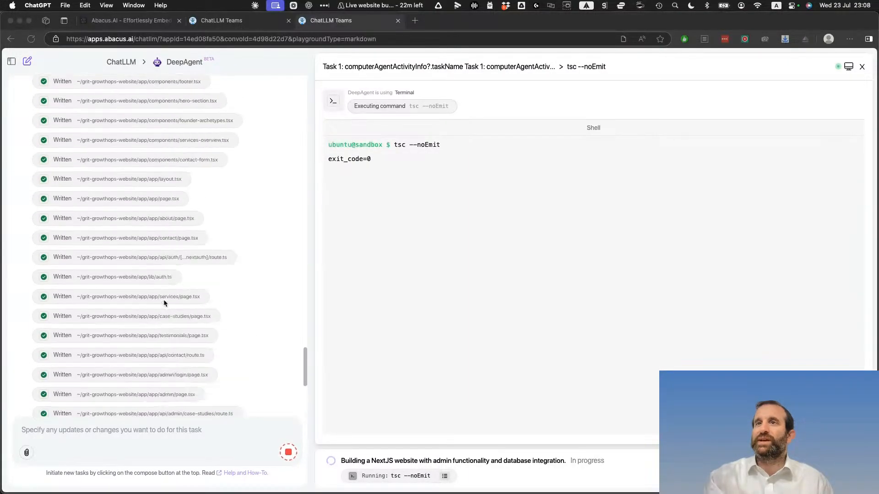
scroll(163, 299, "down", 6)
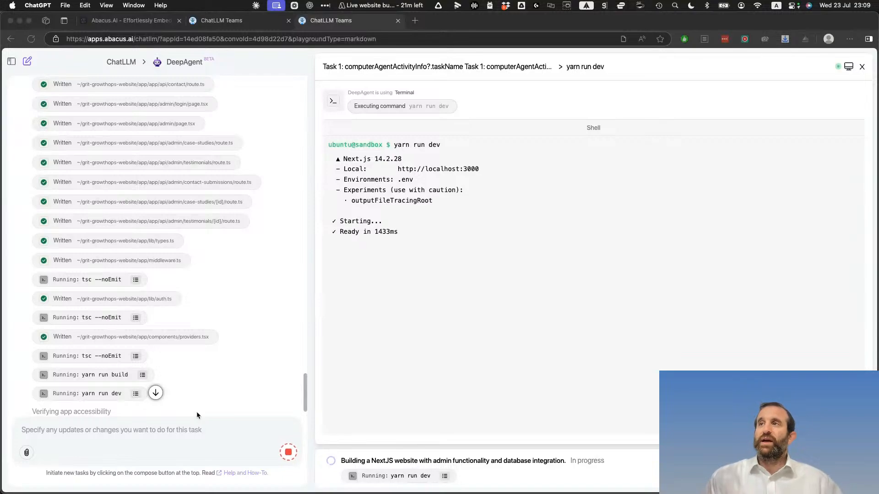
scroll(197, 393, "down", 2)
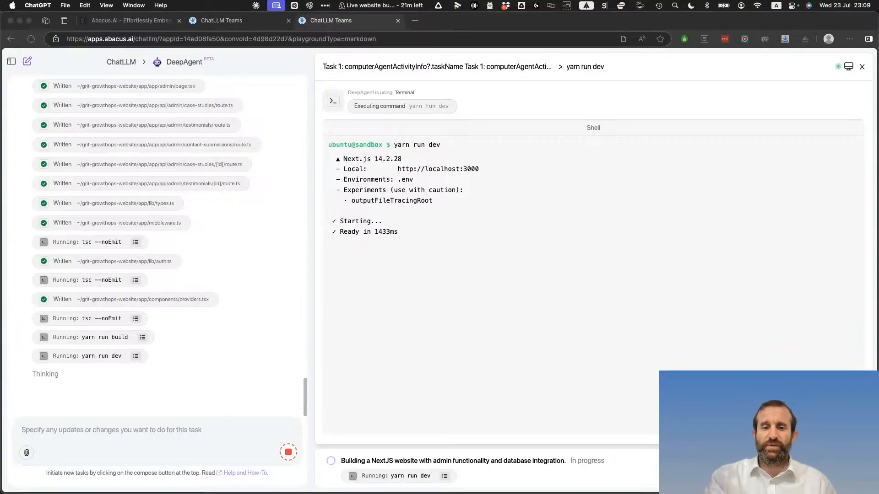
Switch to ChatGPT and highlight the opening prompt about hourly call counts in the 3CX Call Report Hourly chat
key("super+Tab")
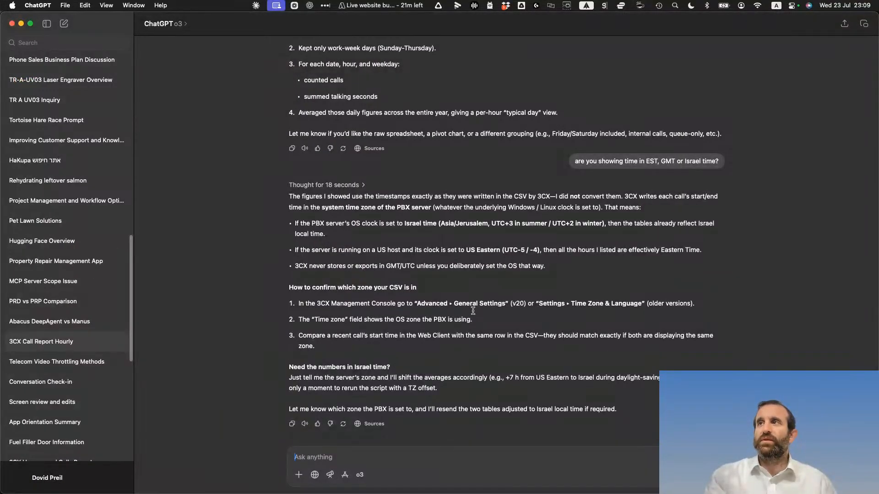
scroll(472, 310, "up", 20)
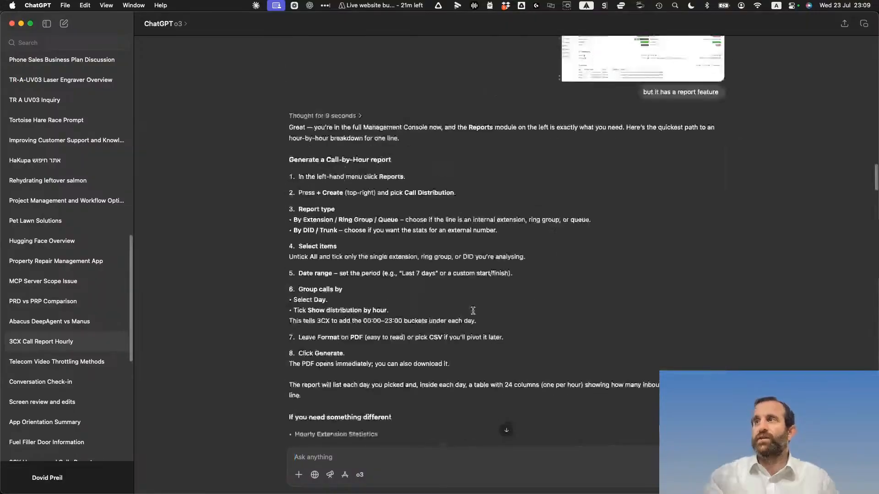
scroll(473, 311, "up", 20)
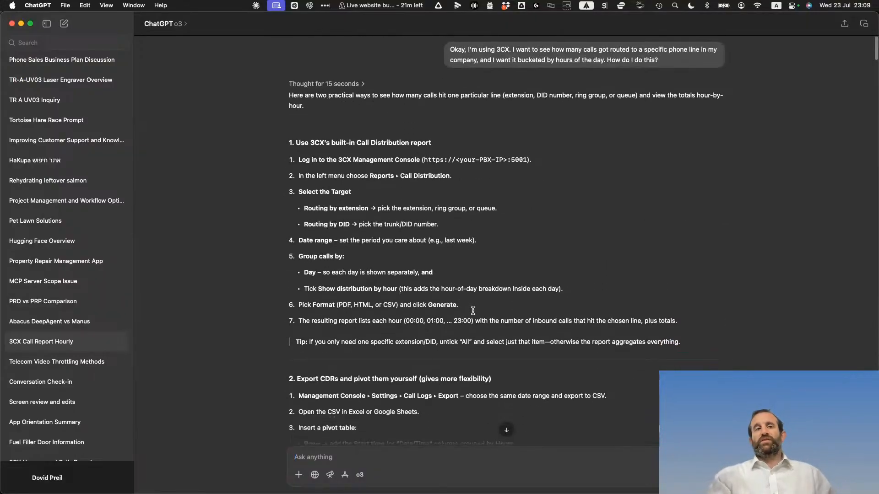
scroll(472, 311, "down", 1)
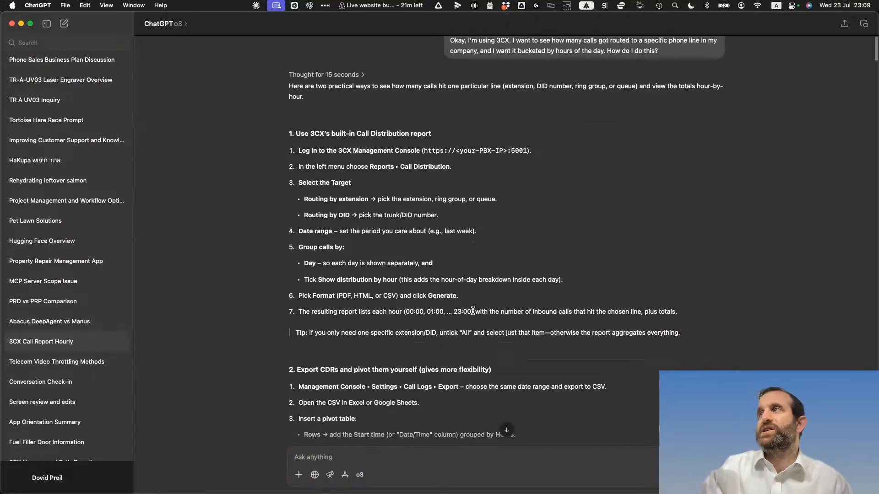
scroll(473, 310, "up", 1)
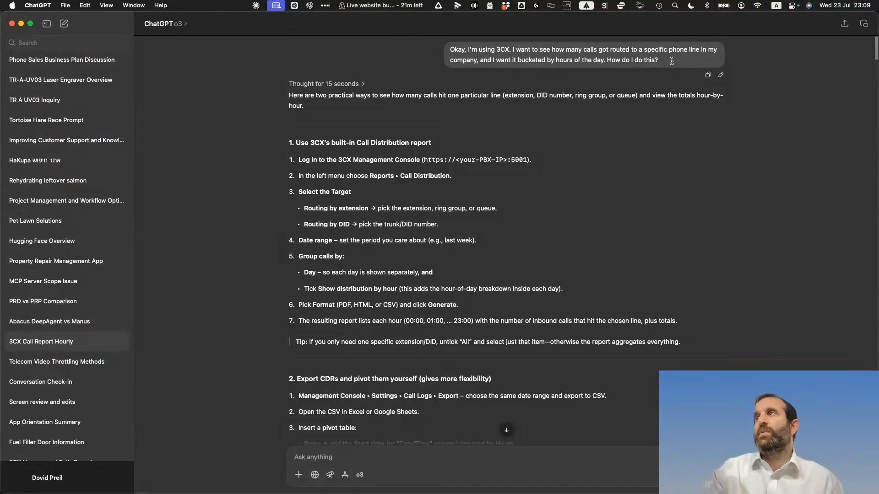
left_click_drag(670, 59, 430, 43)
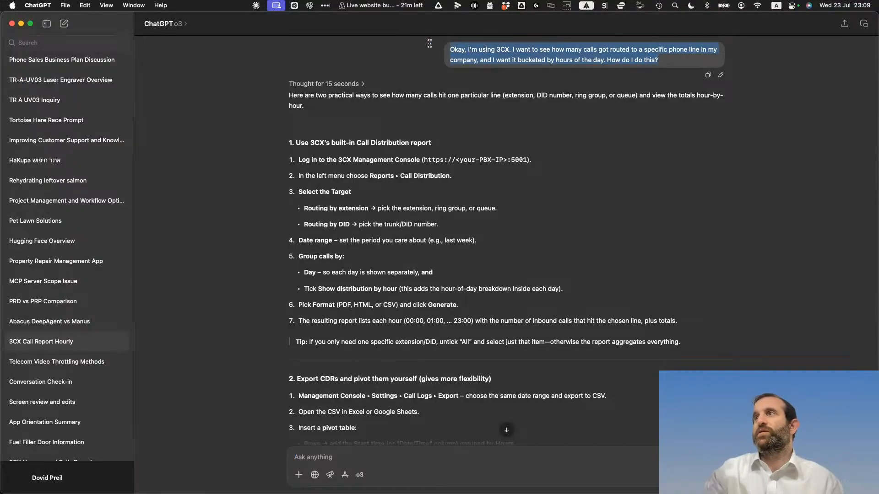
left_click(509, 62)
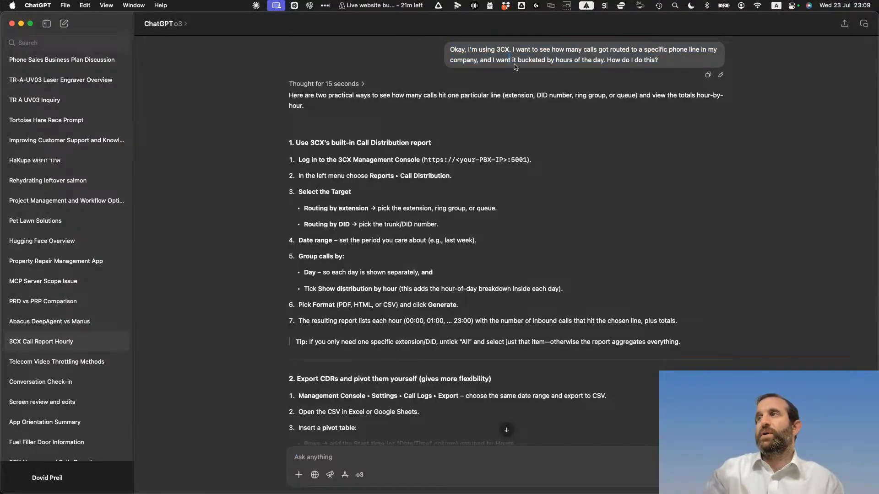
Read through the suggested 3CX reporting methods, the screenshot follow-ups, the admin console explanation and the call-by-hour report instructions
scroll(640, 297, "down", 1)
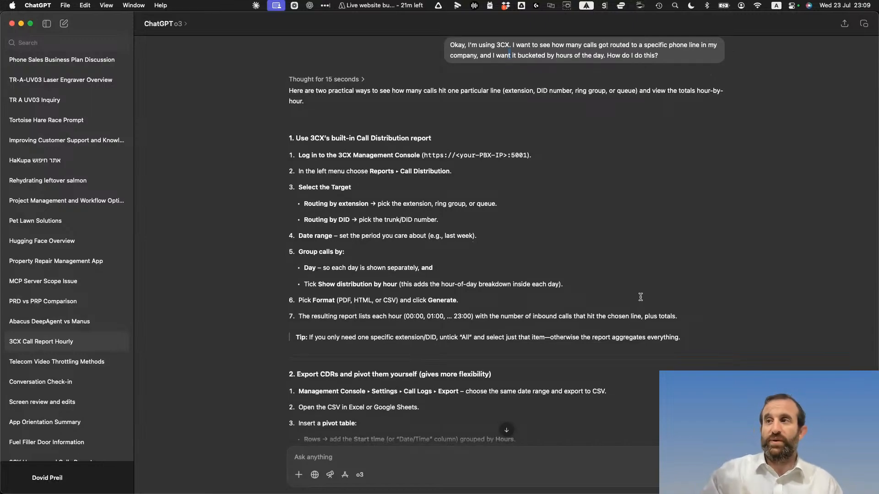
scroll(640, 297, "down", 6)
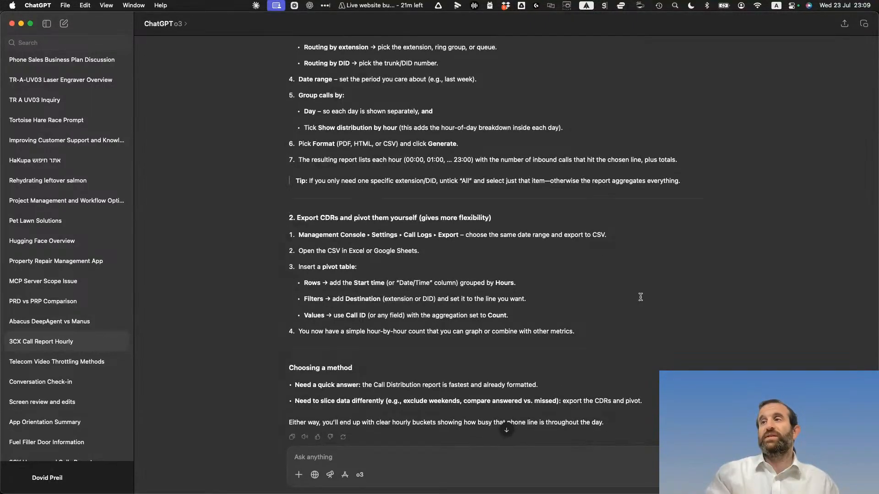
scroll(641, 297, "down", 7)
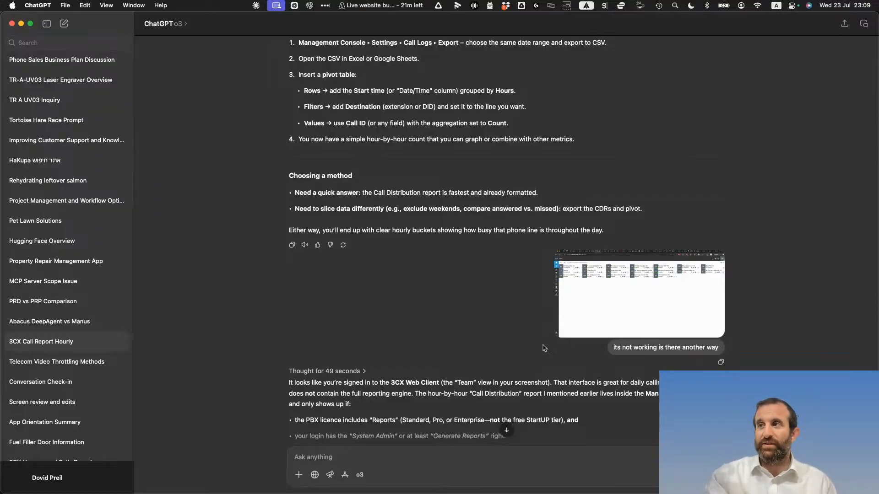
scroll(491, 345, "down", 8)
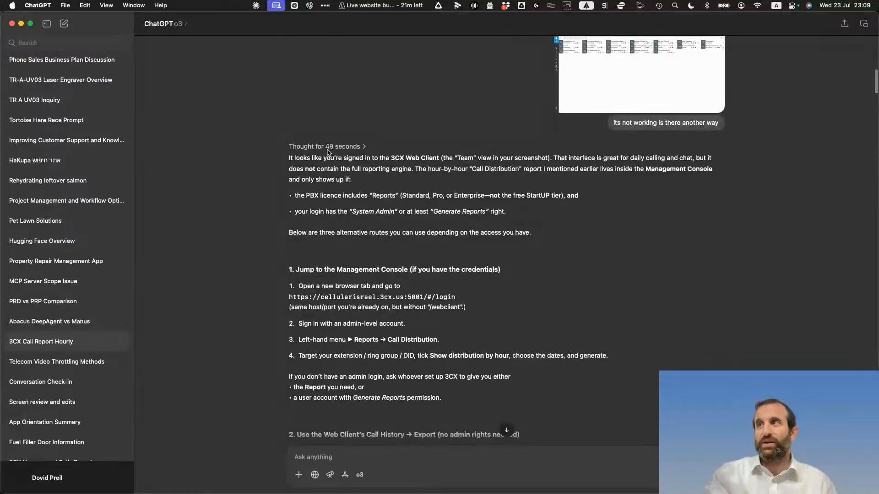
scroll(447, 160, "down", 3)
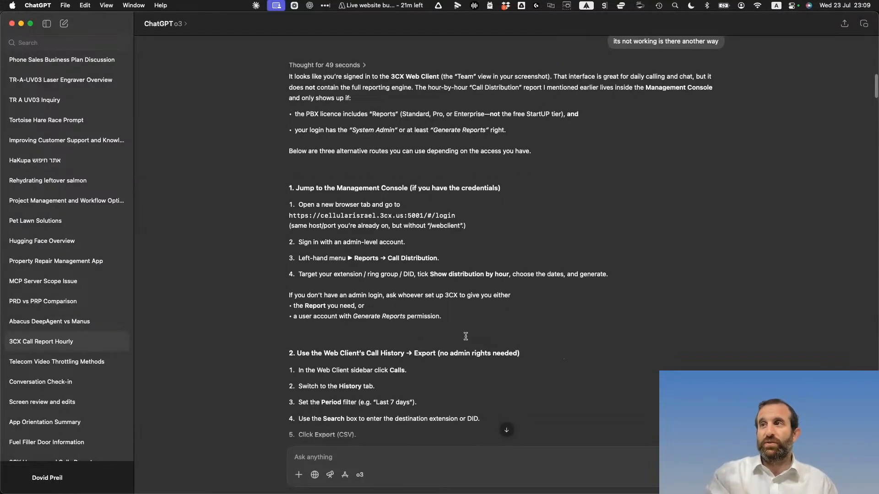
scroll(467, 345, "down", 20)
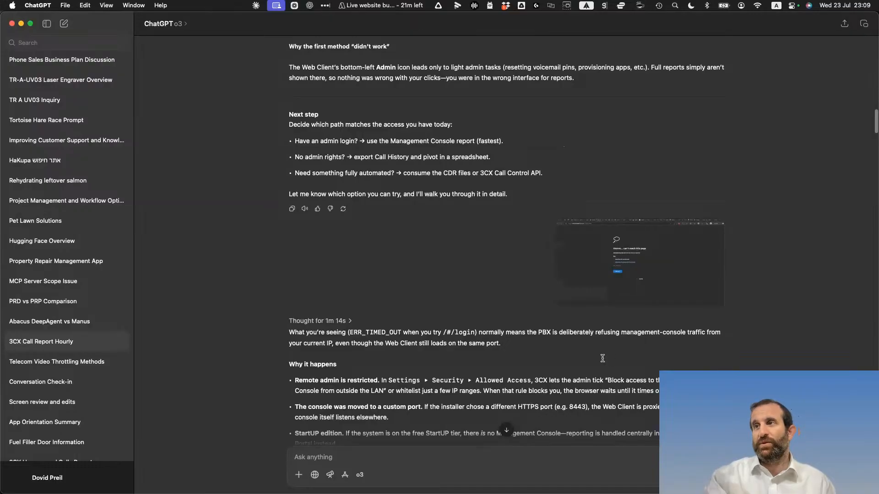
scroll(602, 359, "down", 5)
scroll(602, 358, "down", 20)
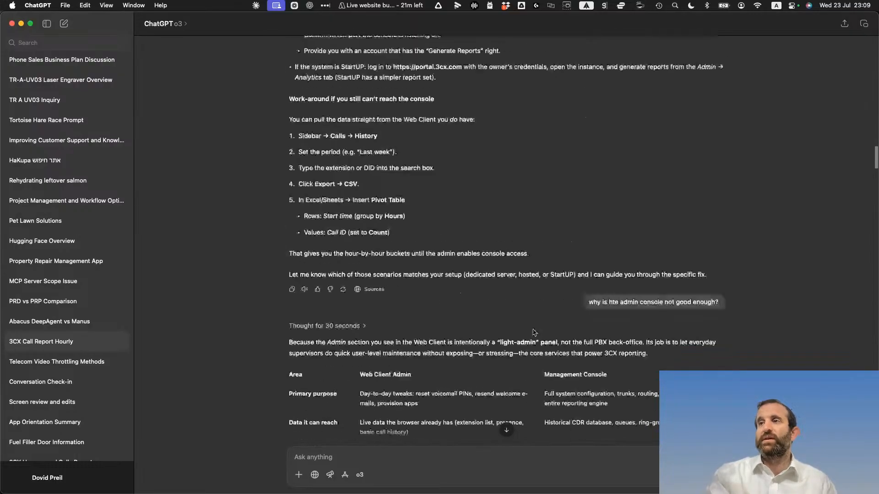
scroll(533, 330, "down", 10)
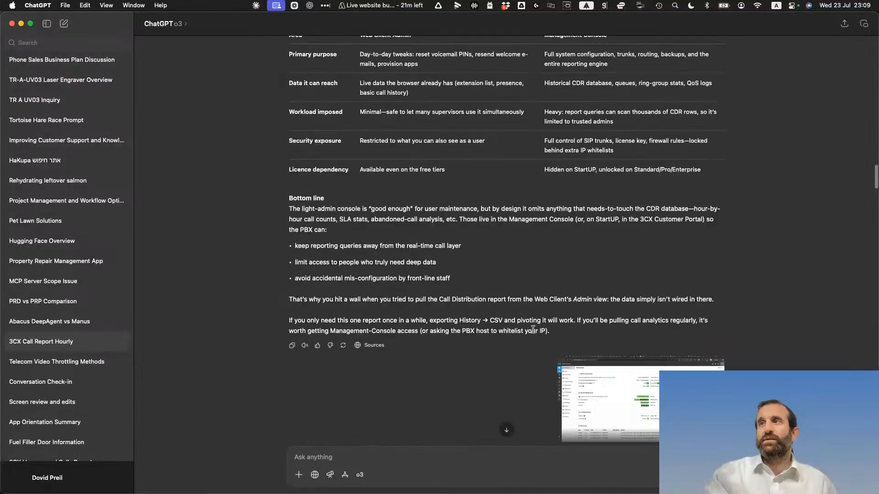
scroll(532, 330, "down", 9)
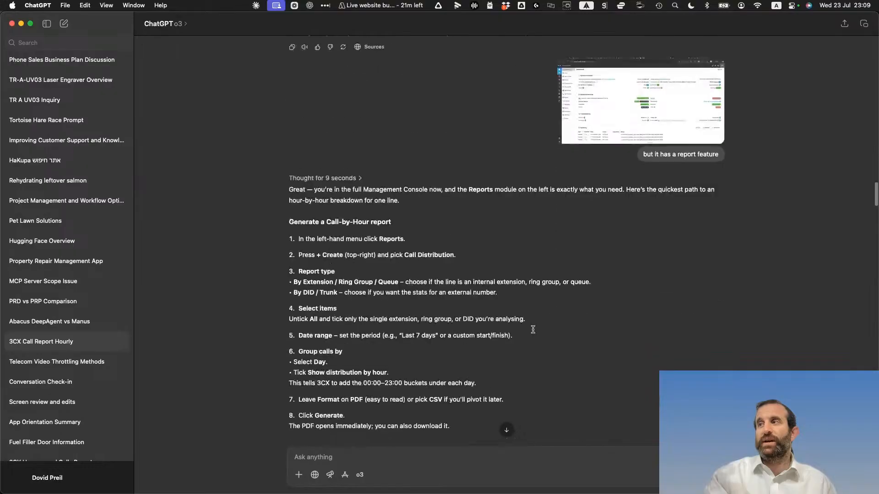
scroll(533, 330, "down", 17)
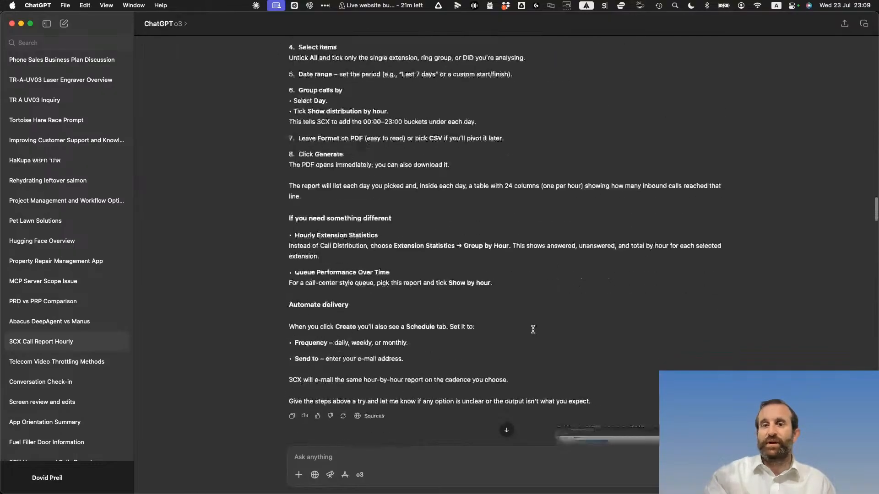
scroll(533, 330, "down", 20)
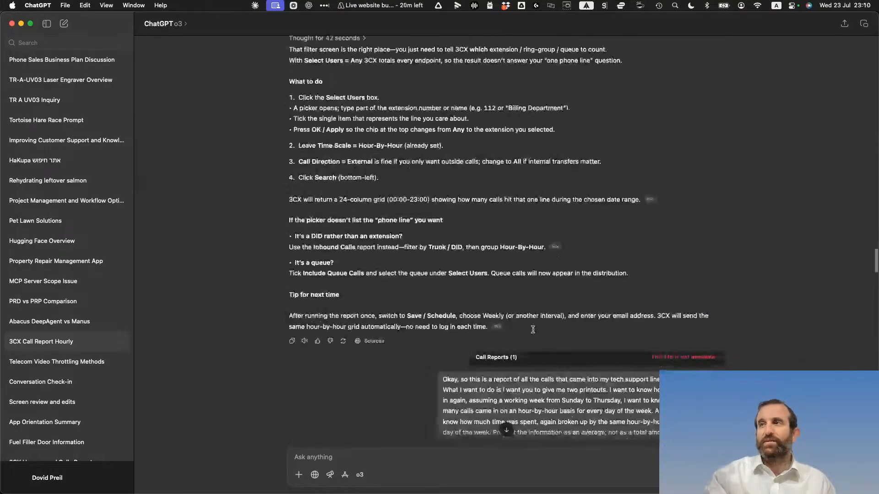
Examine the prompt requesting two call printouts and the hourly averages tables through the final time zone answer
scroll(532, 330, "up", 11)
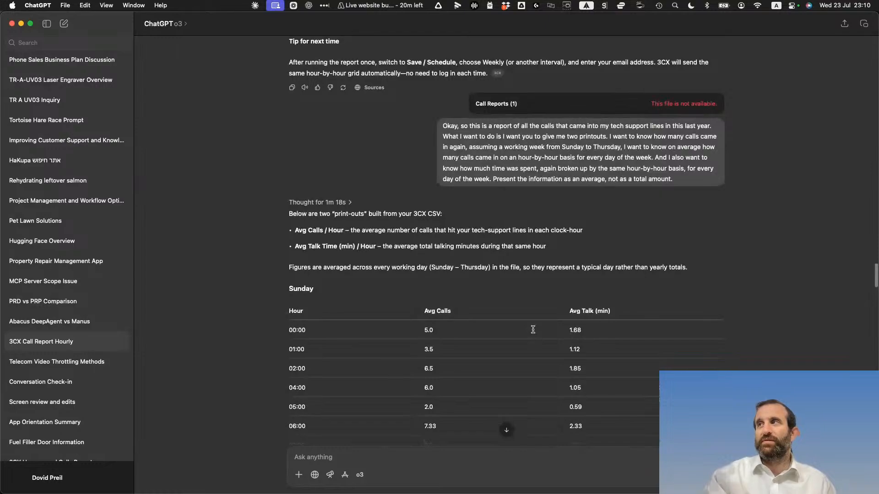
scroll(533, 330, "down", 8)
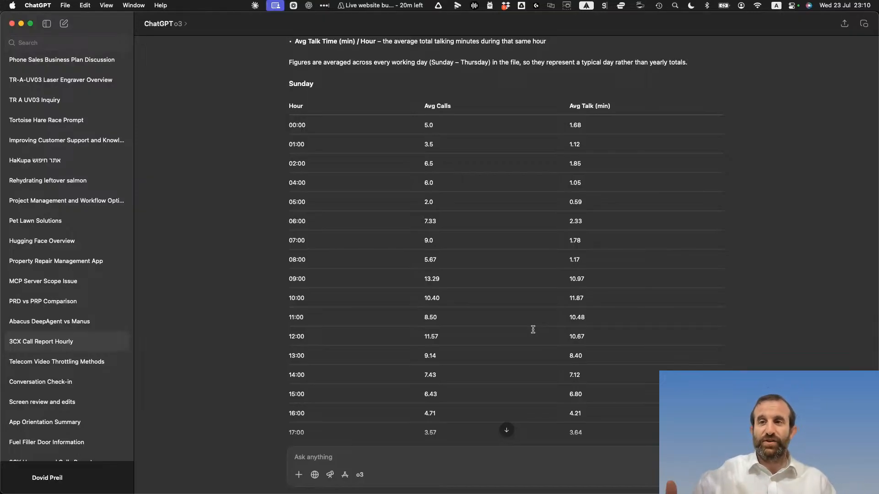
scroll(533, 330, "down", 20)
scroll(533, 330, "down", 20)
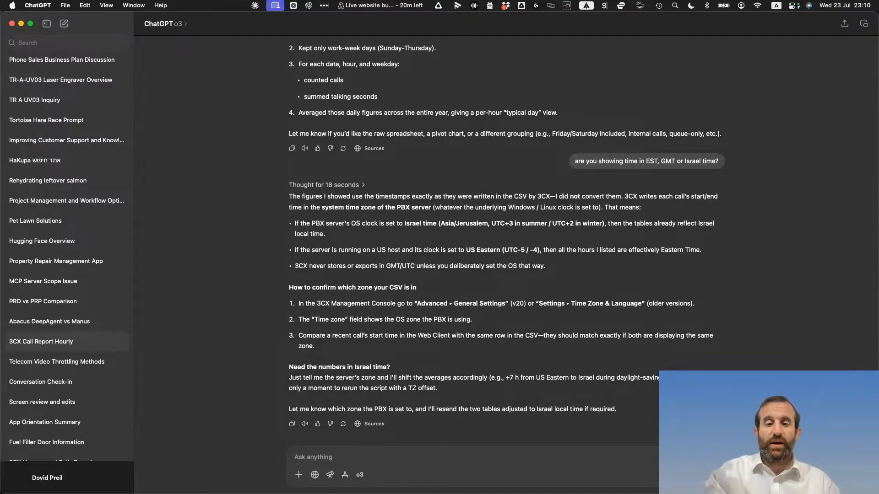
Switch to Claude, search the chat history for "3cx" and clear the search
key("super+Tab")
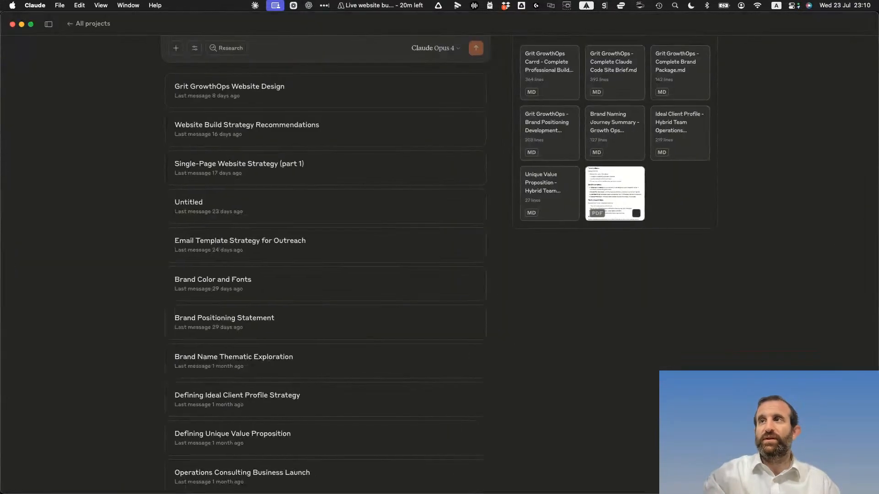
left_click(49, 24)
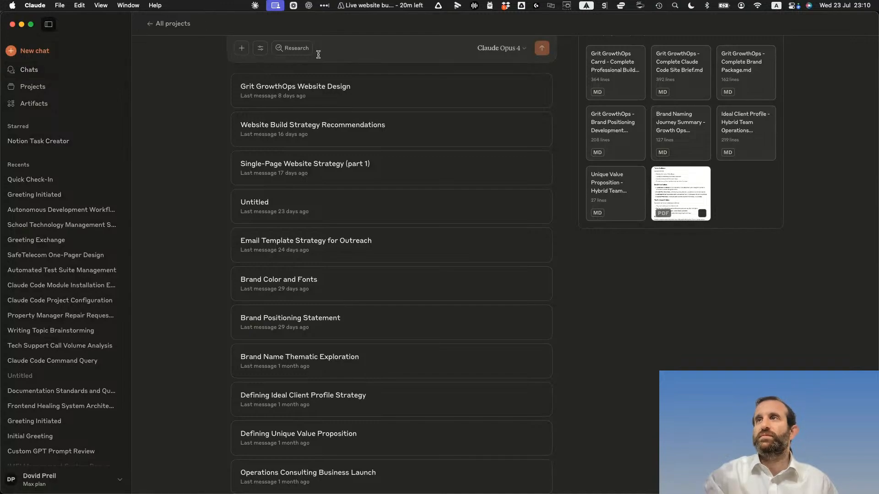
type("3cx")
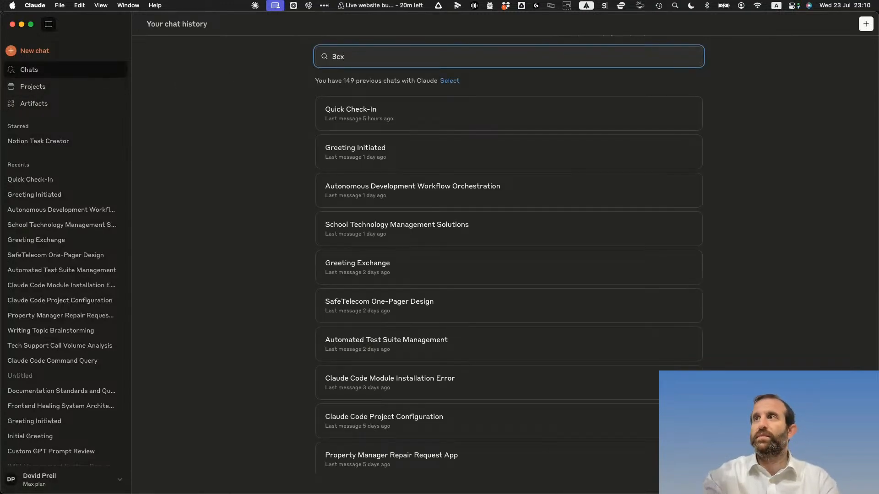
key("BackSpace")
key("BackSpace")
key("BackSpace")
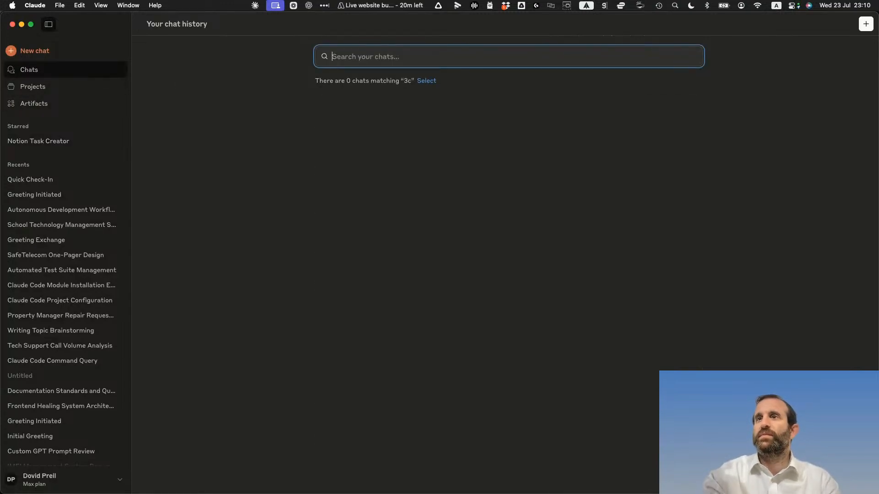
Open the Tech Support Call Volume Analysis chat and review its Average Hourly Statistics document alongside the original prompt
left_click(94, 352)
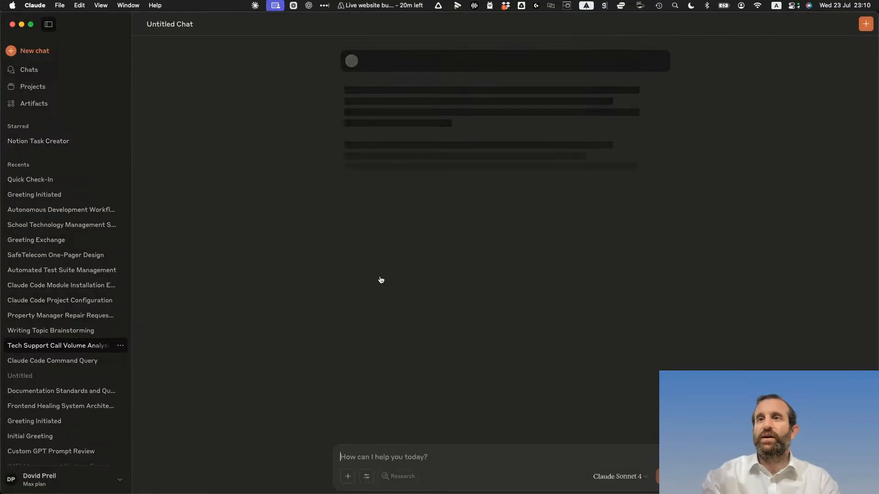
scroll(544, 252, "up", 1)
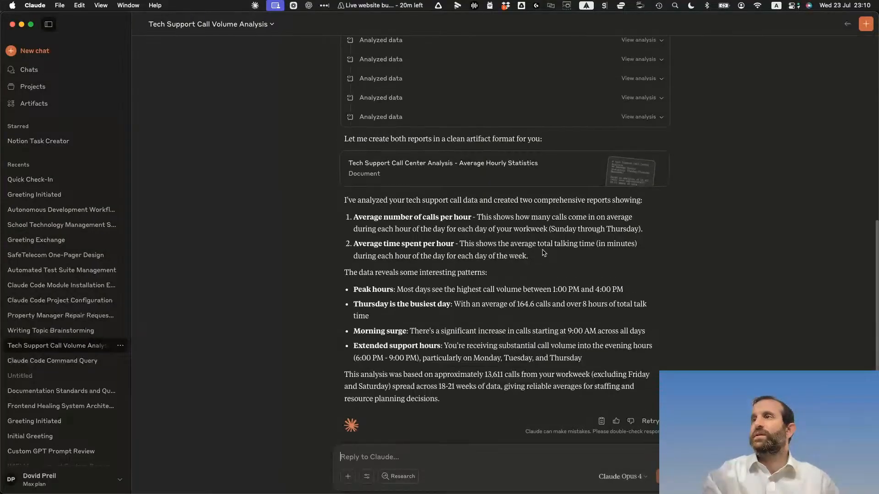
left_click(485, 181)
scroll(623, 283, "down", 15)
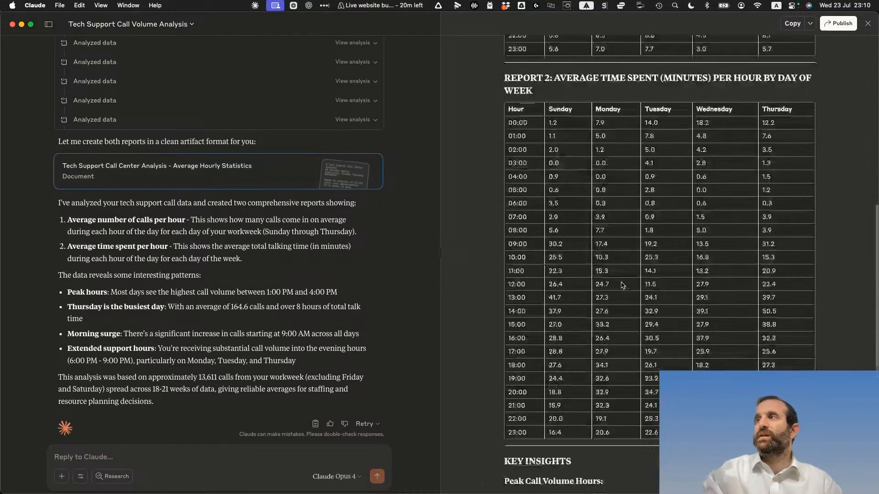
scroll(284, 280, "up", 10)
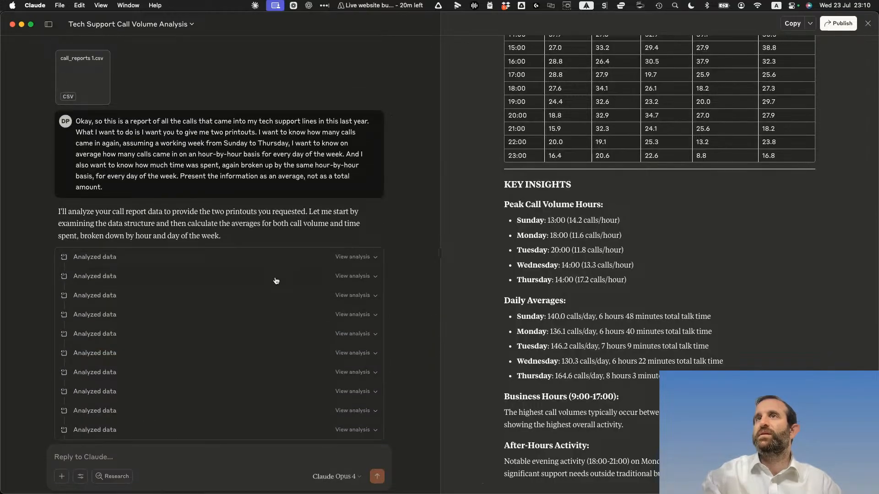
scroll(276, 281, "down", 10)
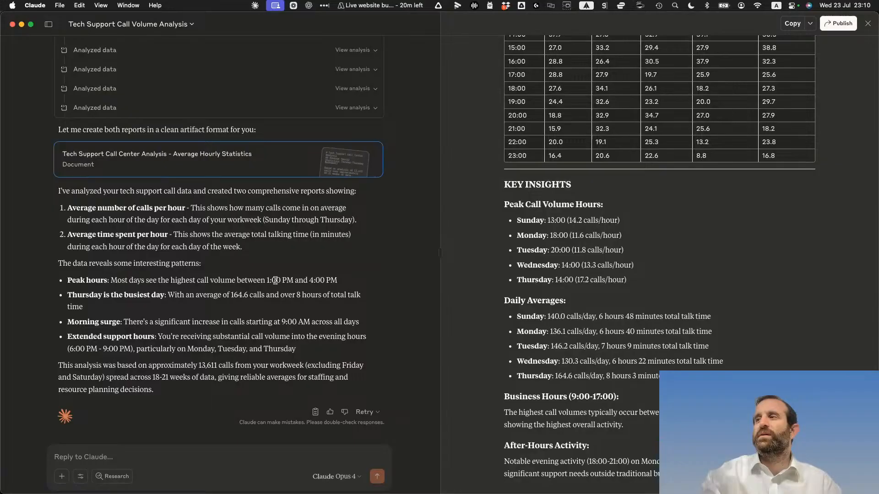
scroll(687, 300, "up", 15)
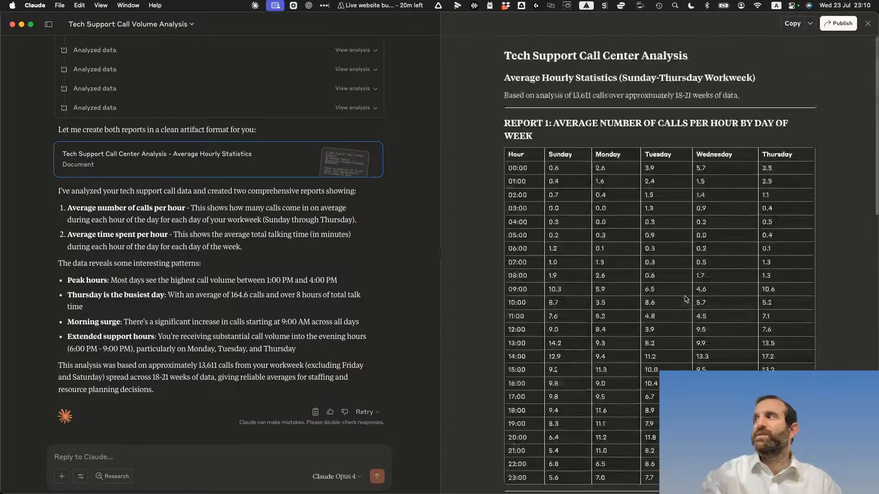
Show the chat list again and read the document's average time spent report, key insights and daily averages
left_click(49, 25)
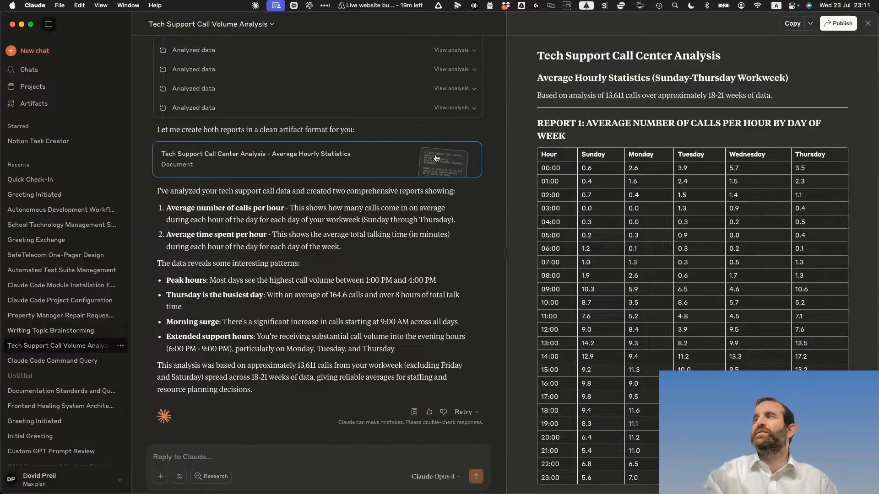
scroll(662, 255, "down", 2)
scroll(662, 255, "down", 15)
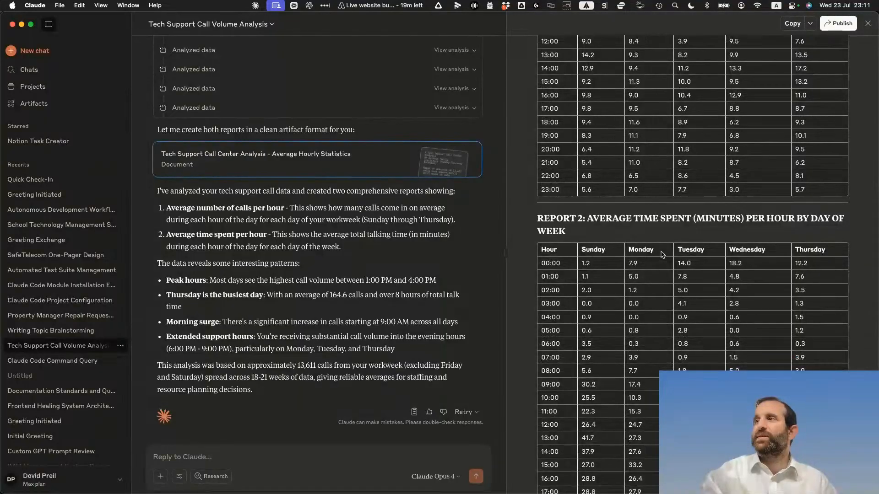
scroll(662, 255, "down", 3)
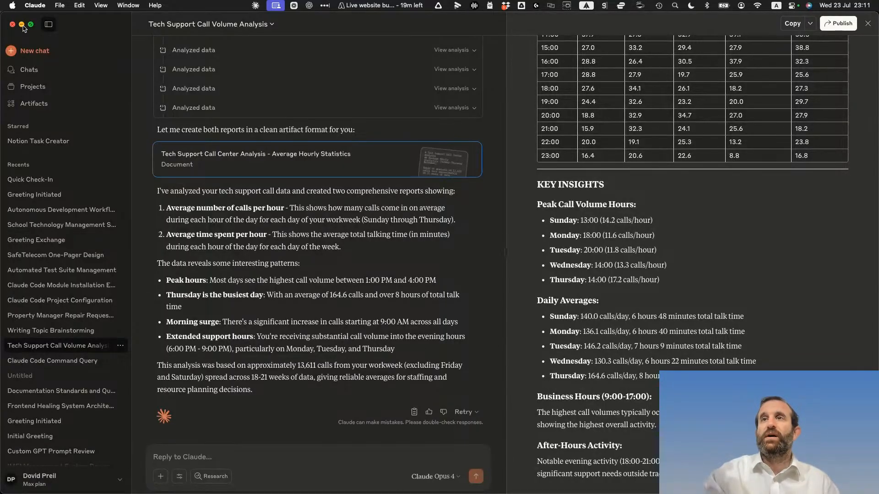
scroll(68, 265, "down", 1)
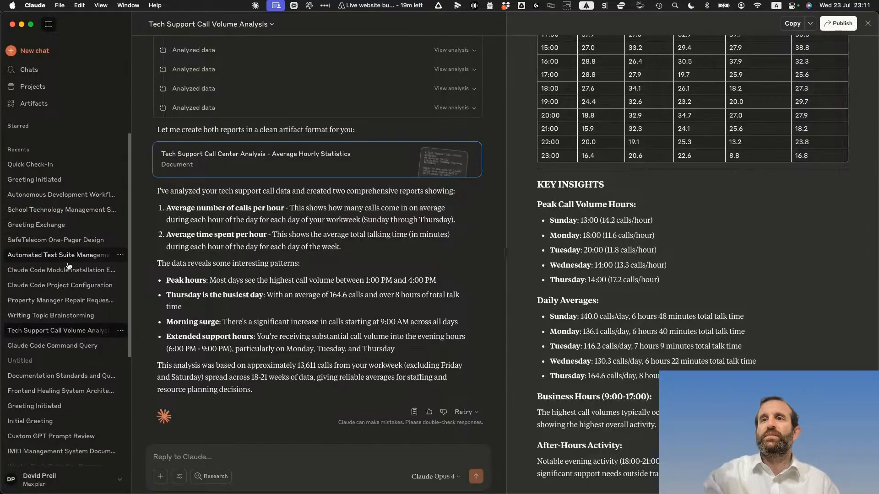
Open version 4 of the one-pager from the SafeTelecom One-Pager Design chat and check its public sharing details
scroll(68, 266, "down", 1)
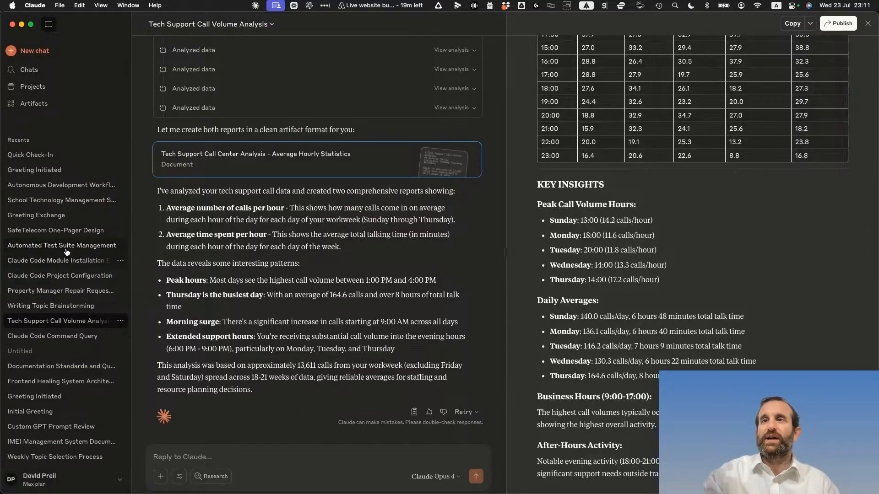
left_click(65, 233)
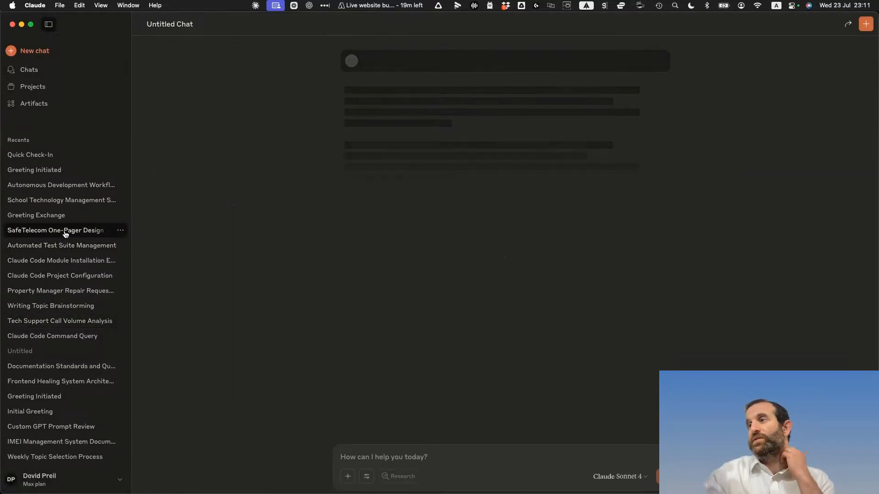
scroll(592, 219, "up", 15)
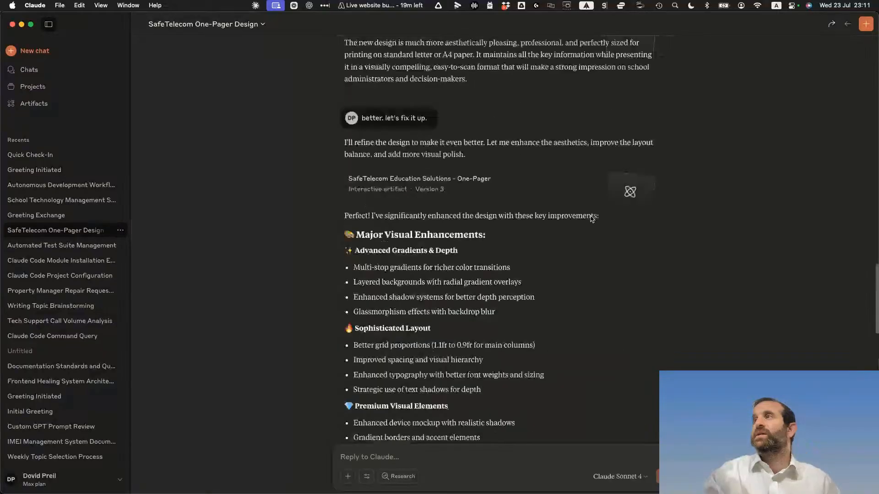
scroll(547, 323, "down", 10)
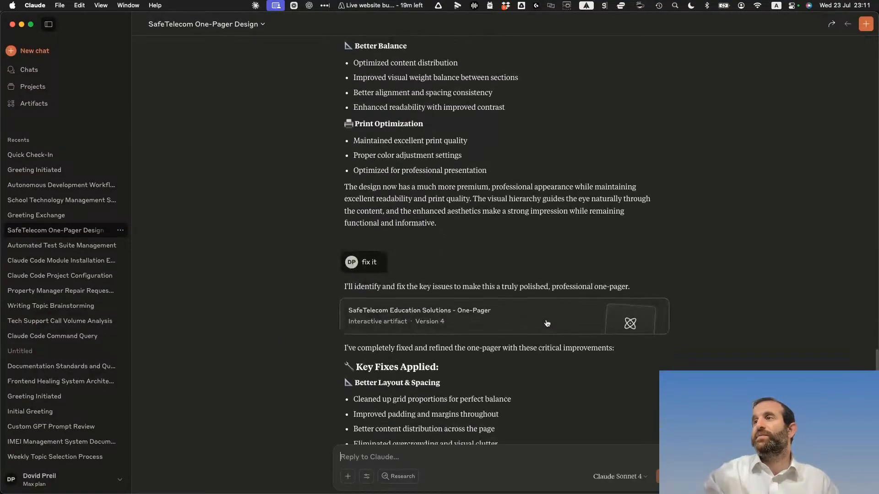
left_click(547, 323)
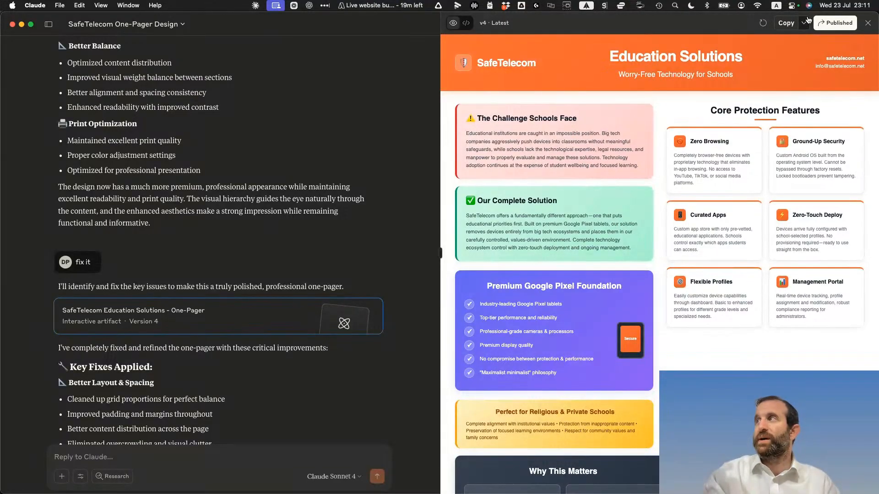
left_click(836, 29)
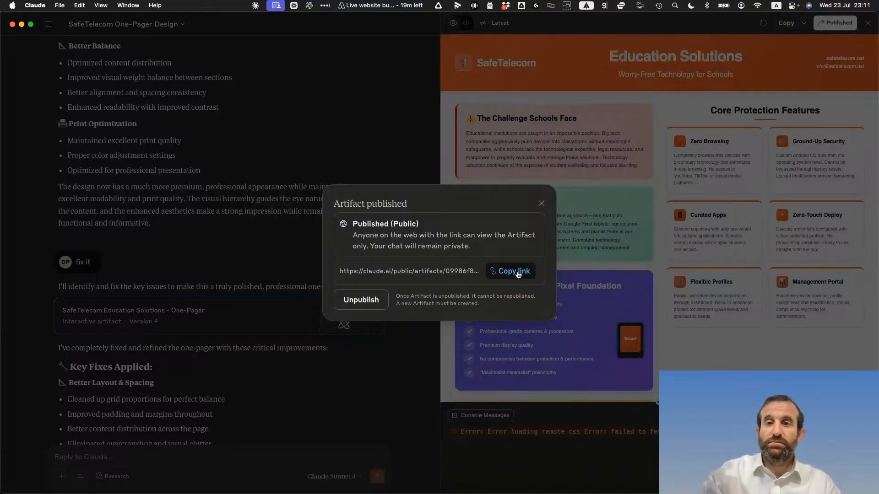
left_click(536, 369)
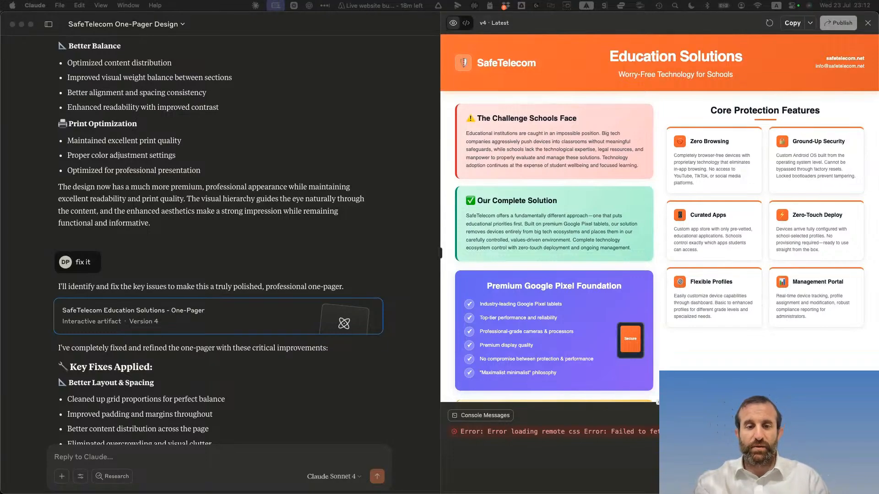
Minimize Claude and ChatGPT to return to DeepAgent in the browser, and review the website build from the brand summary to its completion message
left_click(22, 25)
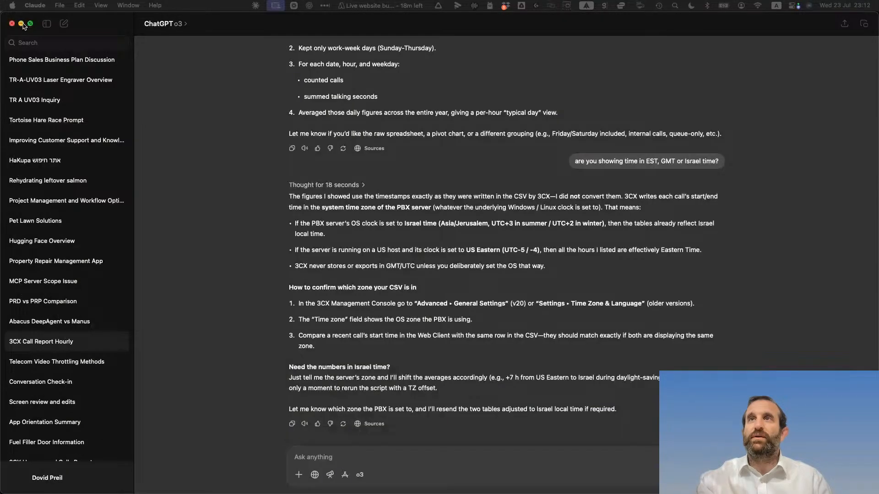
left_click(21, 24)
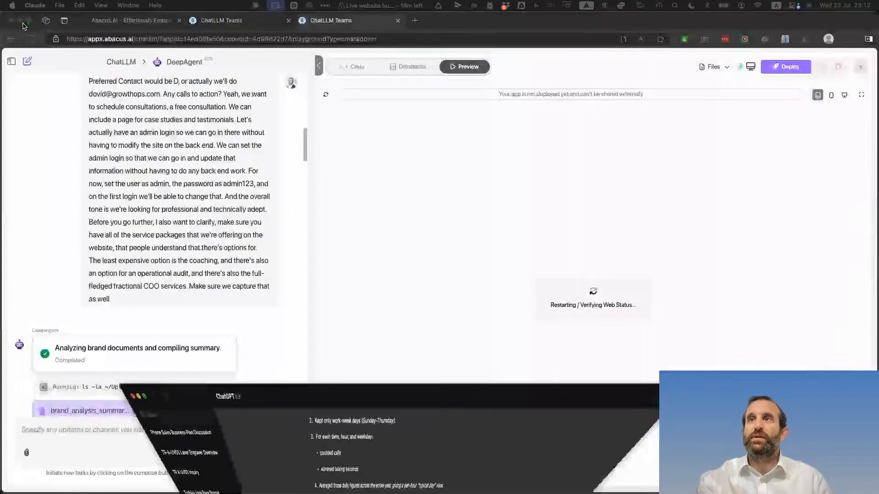
scroll(151, 285, "down", 6)
scroll(151, 284, "down", 3)
scroll(137, 206, "up", 3)
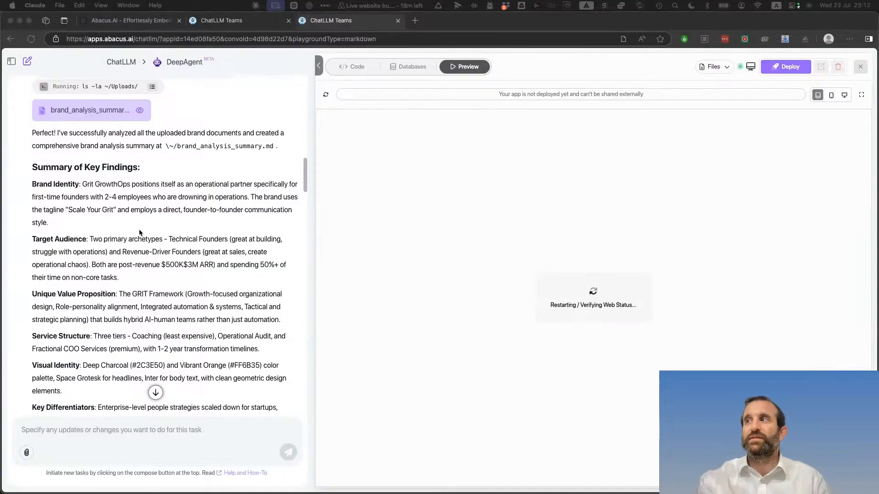
scroll(140, 233, "down", 6)
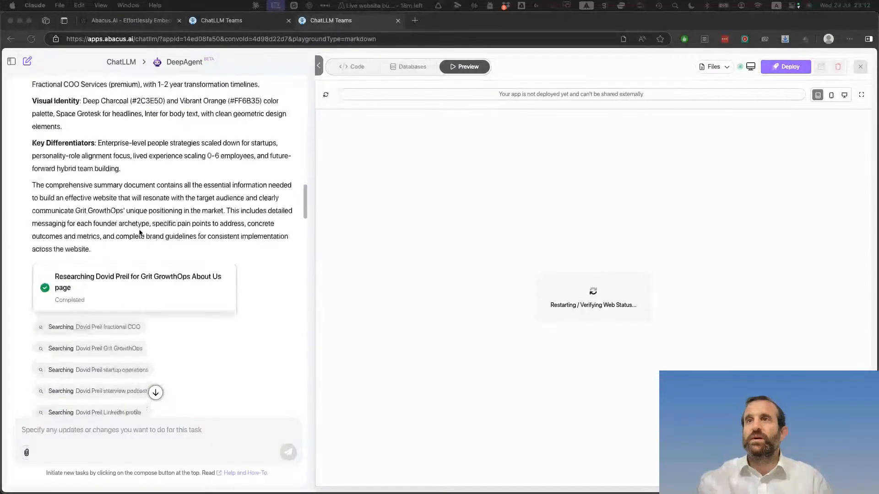
scroll(140, 233, "down", 20)
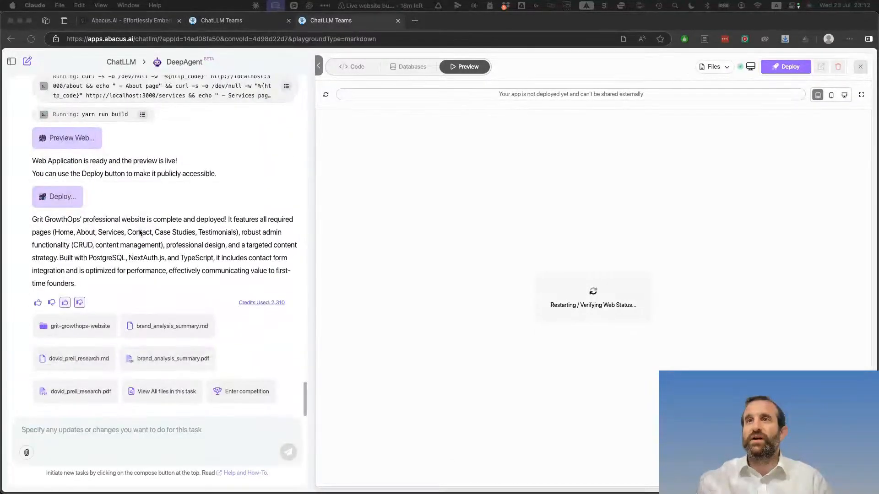
Start deploying the finished website to production and enter gritgrowthops as the Abacus.AI deployment name
left_click(58, 197)
left_click(58, 198)
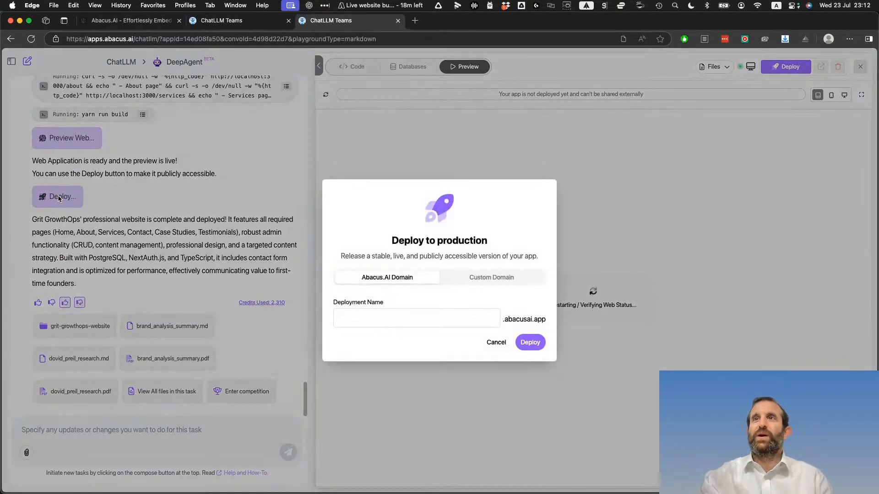
left_click(400, 314)
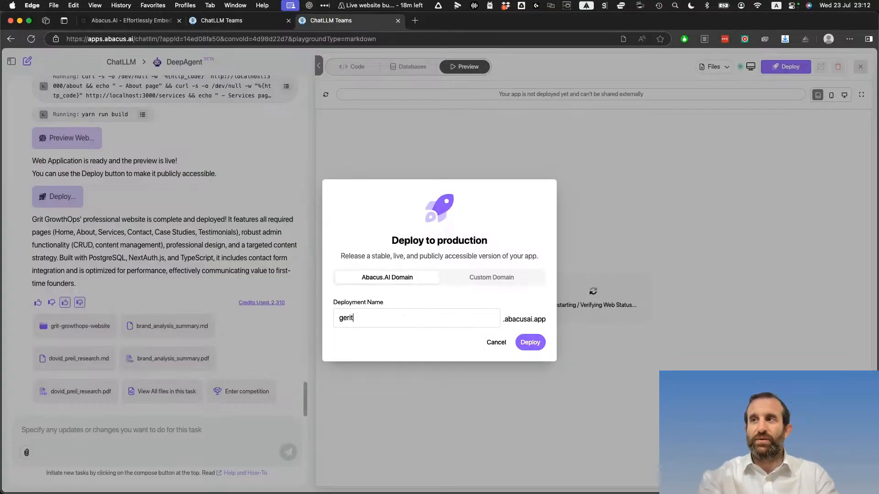
type("gritgrowthops")
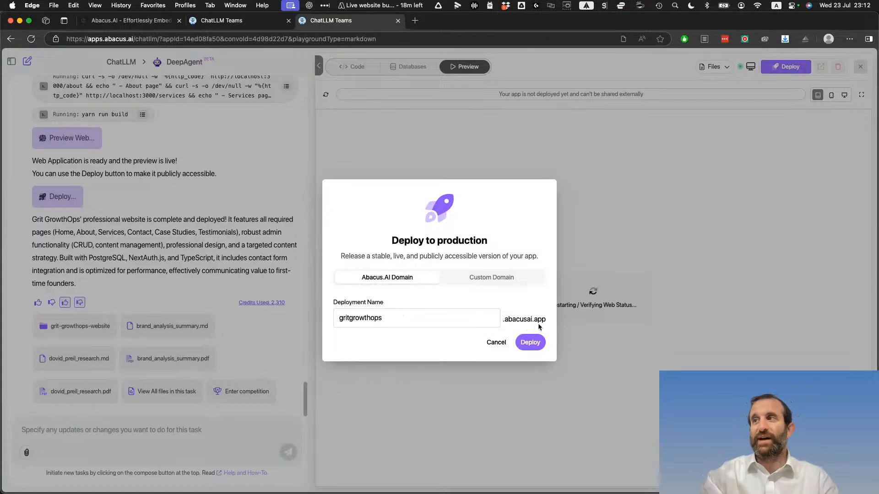
Check which verified custom domains can be used for the deployment, and return to the Abacus.AI Domain option
left_click(507, 280)
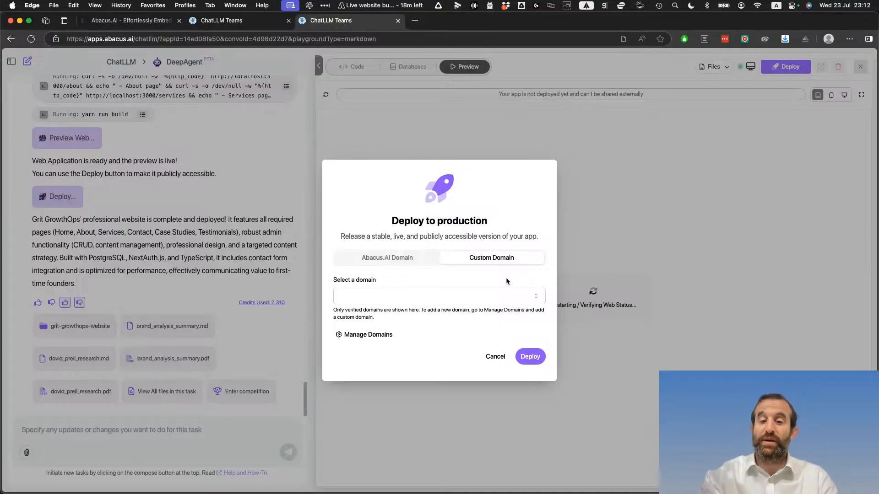
left_click(470, 299)
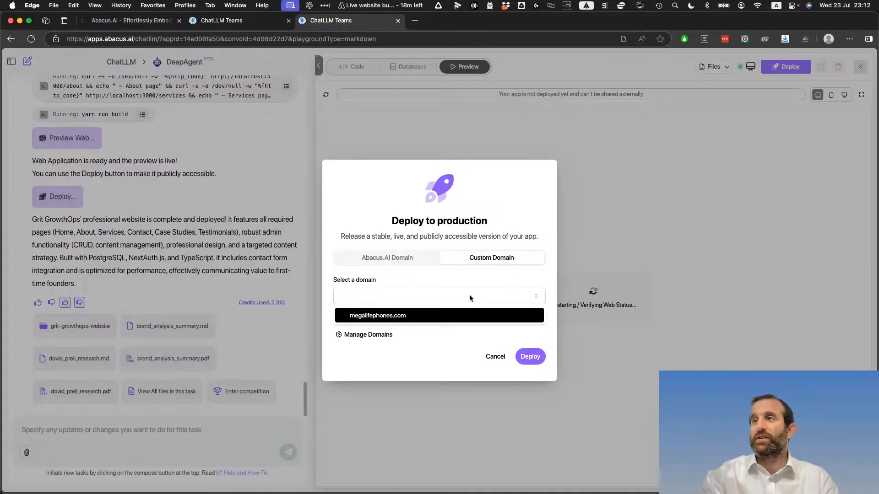
left_click(416, 287)
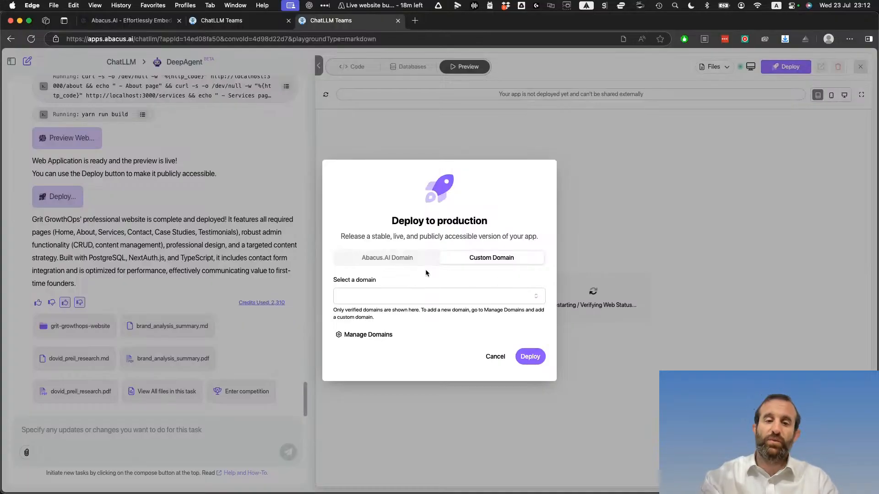
left_click(405, 257)
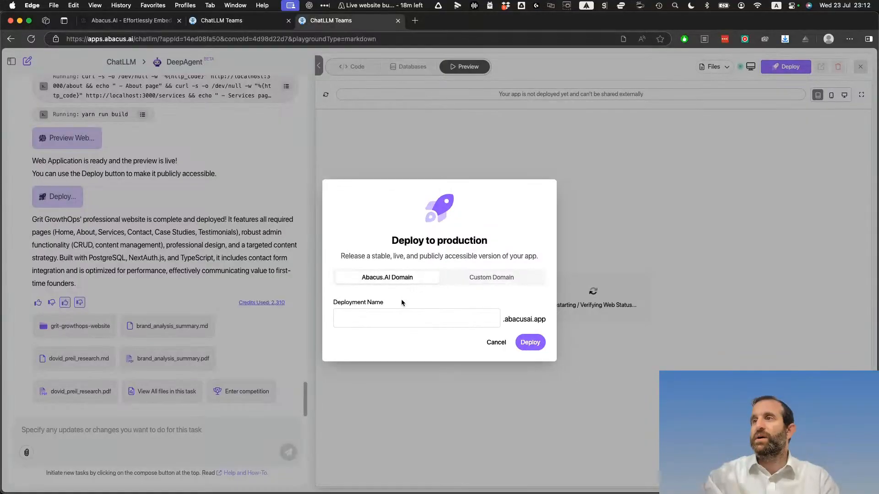
Deploy the website to production on the Abacus.AI domain under the deployment name gritgrowthops-1
type("gritgrow")
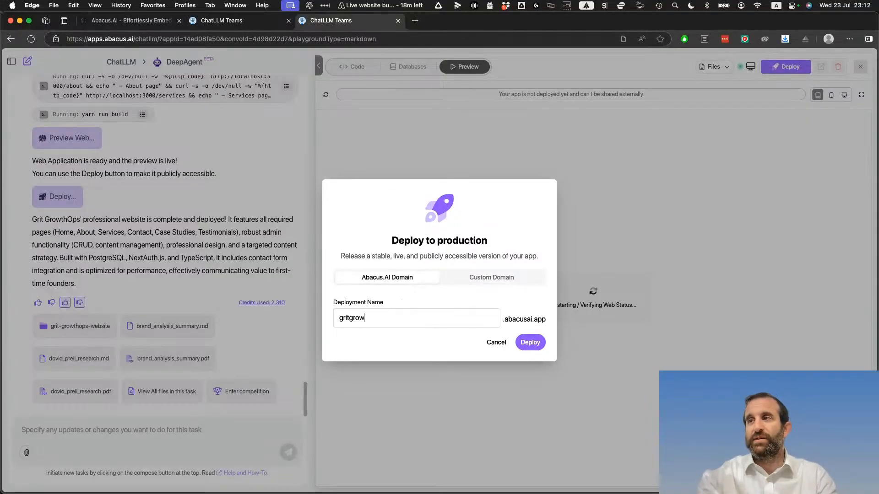
type("thops")
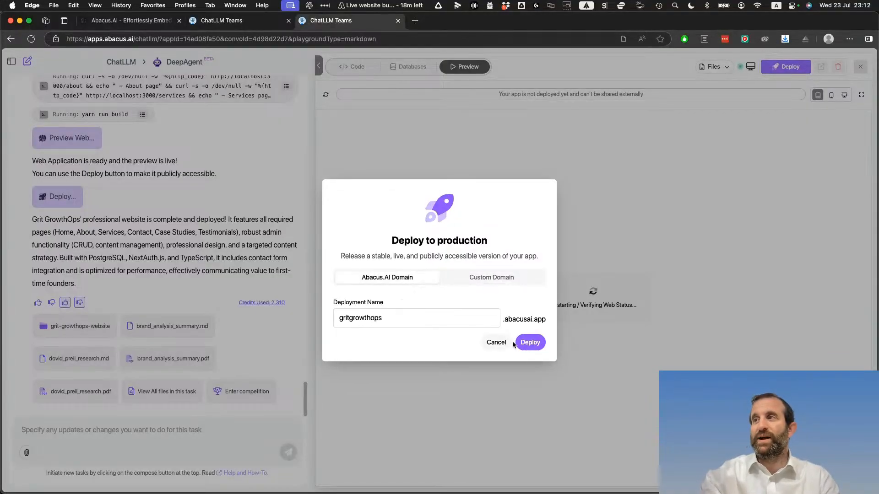
left_click(530, 343)
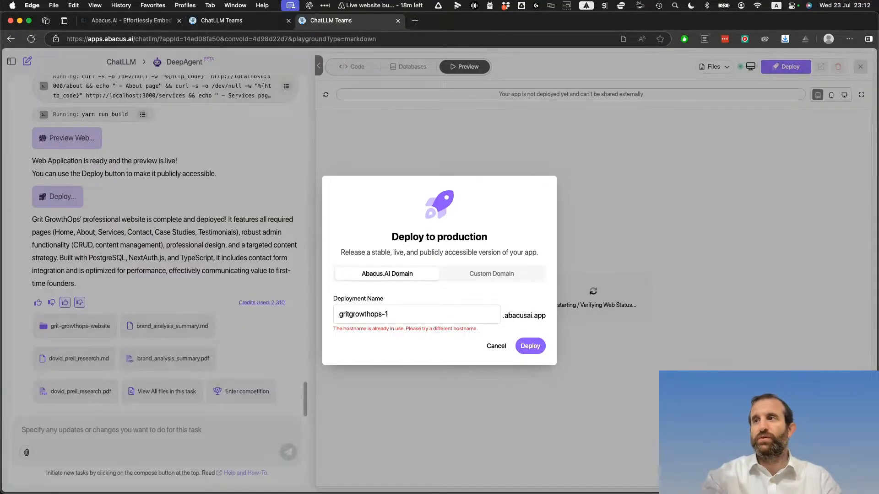
type("-1")
left_click(530, 346)
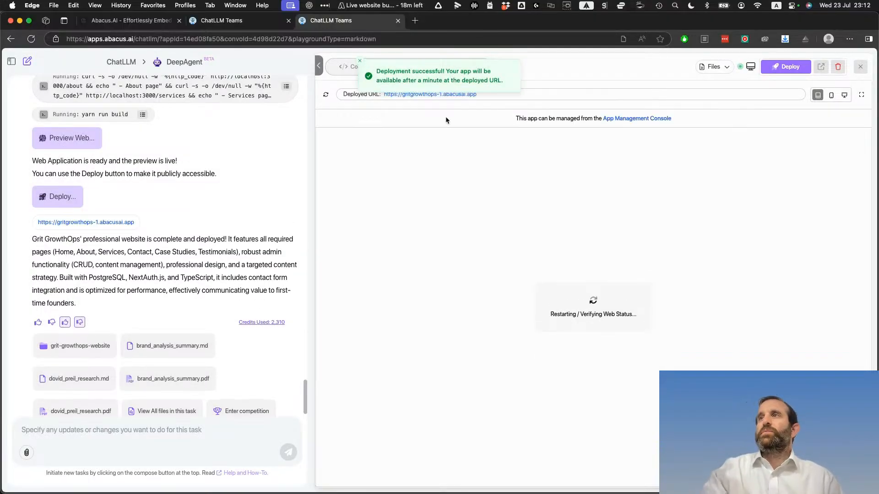
Open the deployed site's admin login page and try to sign in as admin with the account password
left_click(445, 94)
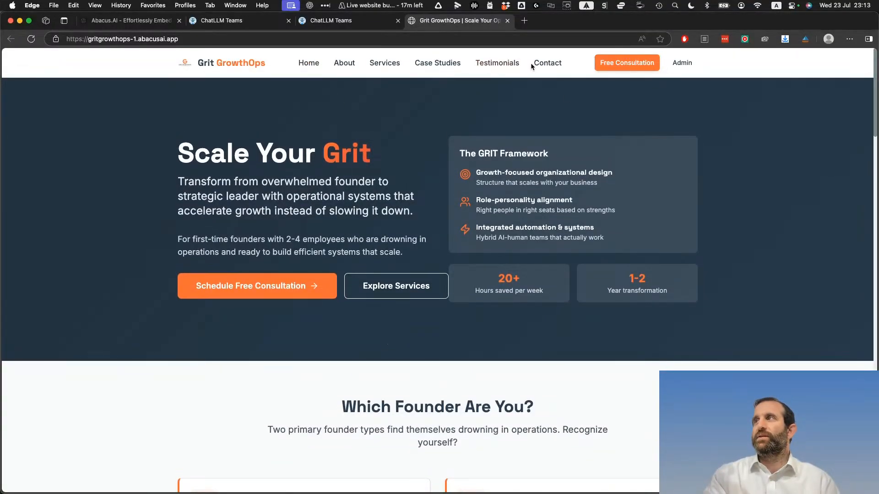
left_click(686, 64)
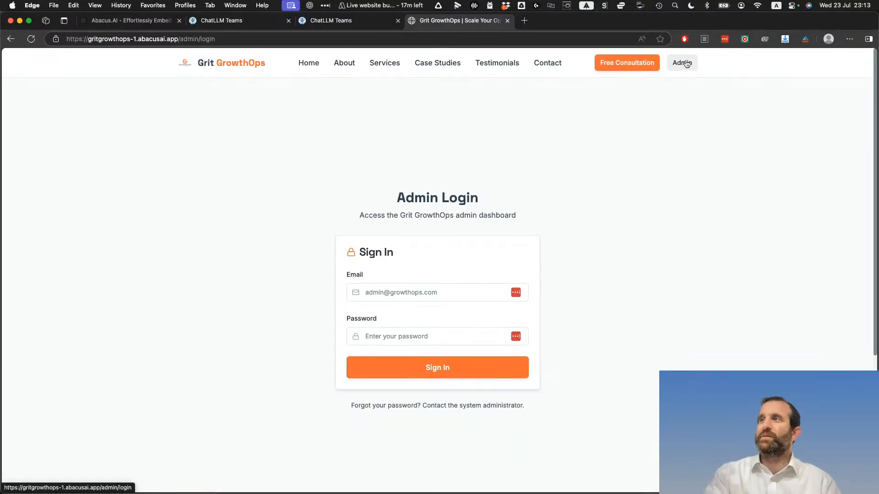
left_click(441, 295)
type("admin")
key("Tab")
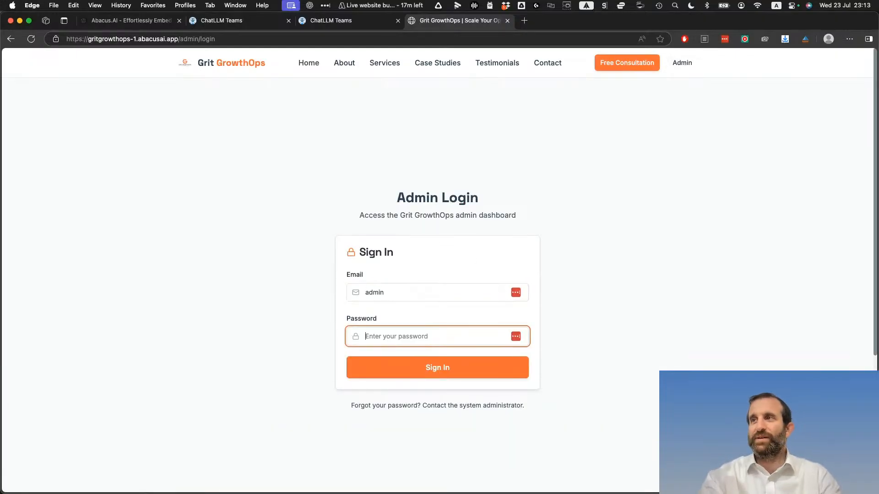
type("••••••••")
key("Return")
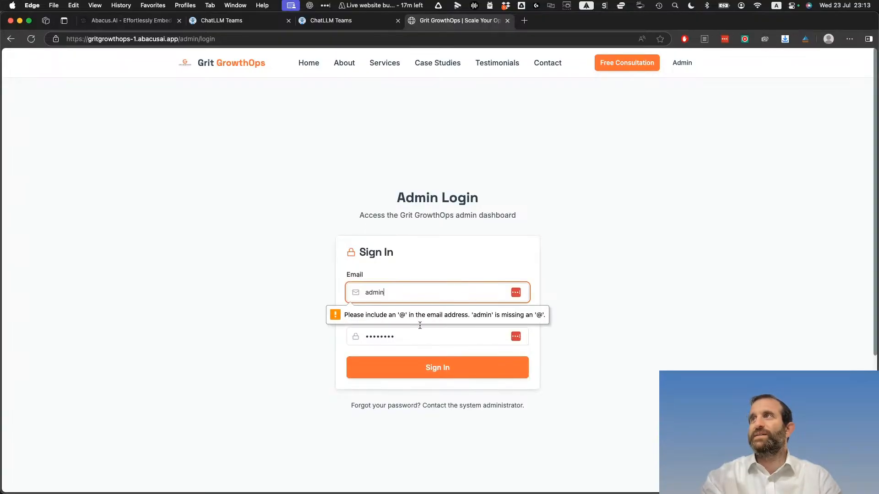
Go back to the DeepAgent task and send the question "what is the admin login?"
left_click(331, 21)
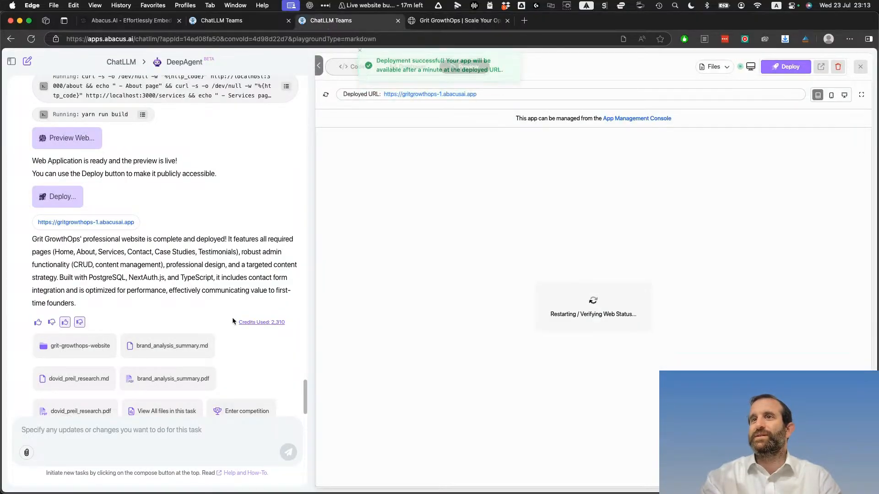
scroll(232, 322, "up", 3)
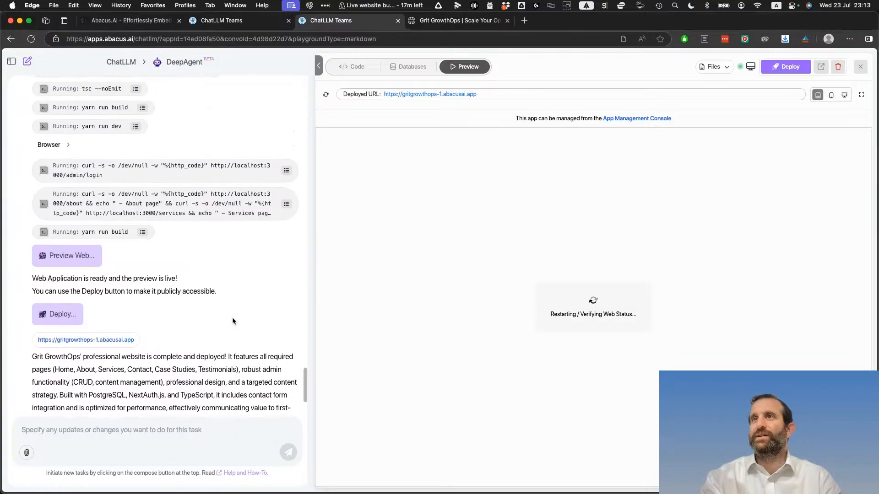
scroll(232, 320, "up", 5)
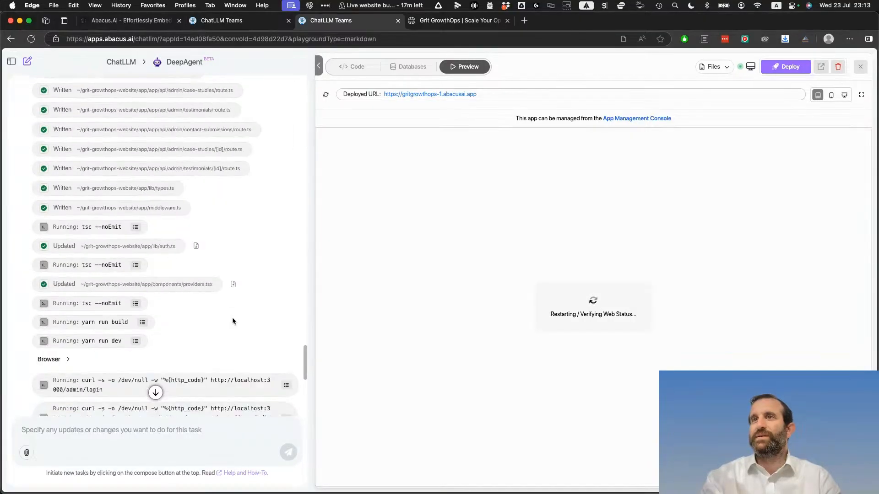
scroll(232, 322, "down", 10)
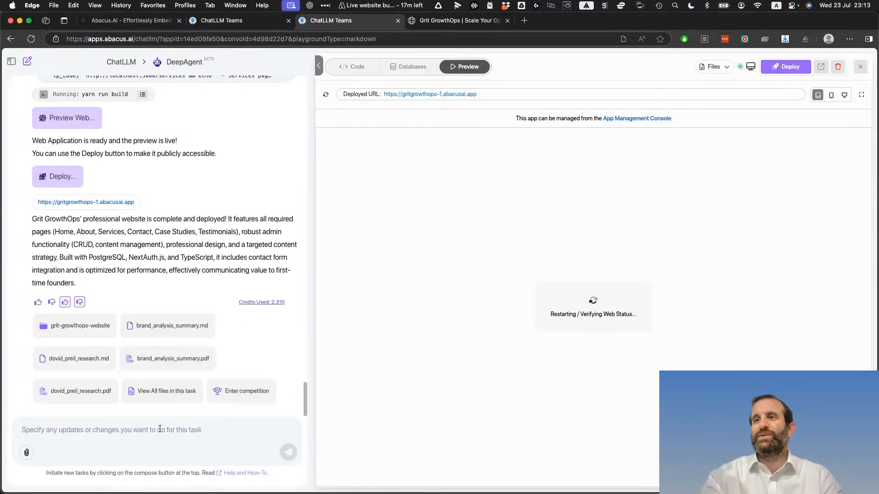
left_click(160, 429)
type("what is the admin")
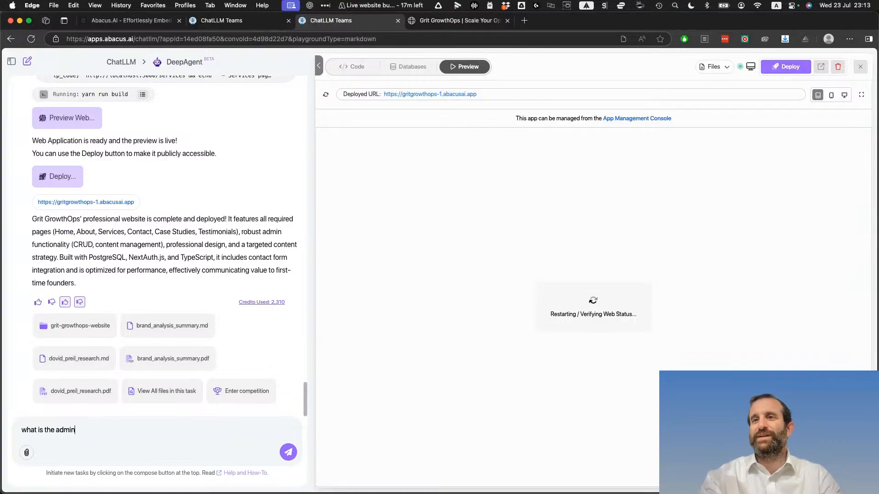
type(" login?")
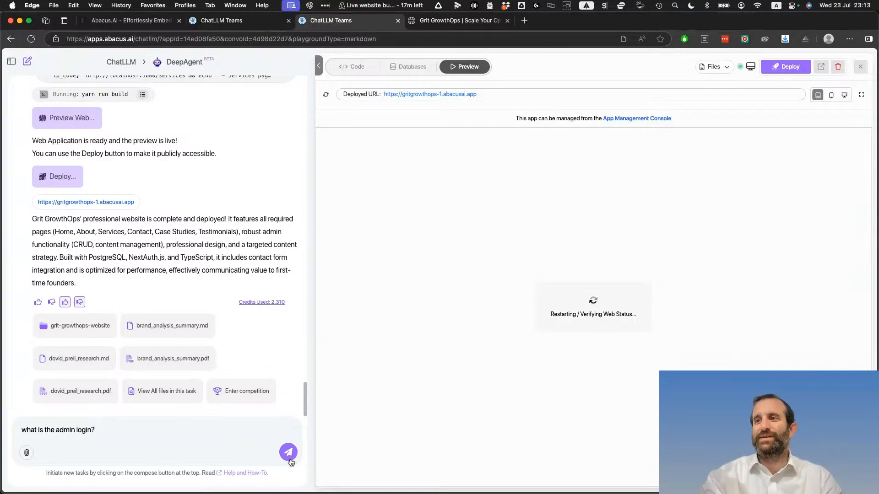
left_click(290, 459)
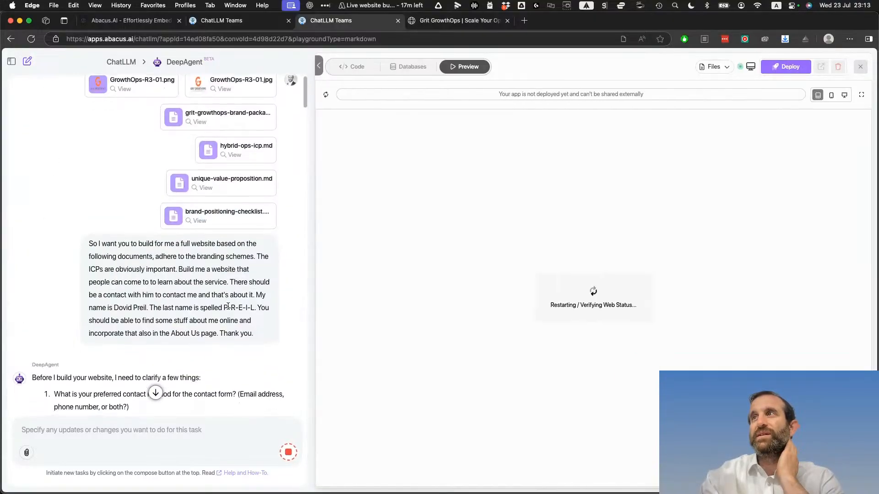
scroll(228, 306, "down", 20)
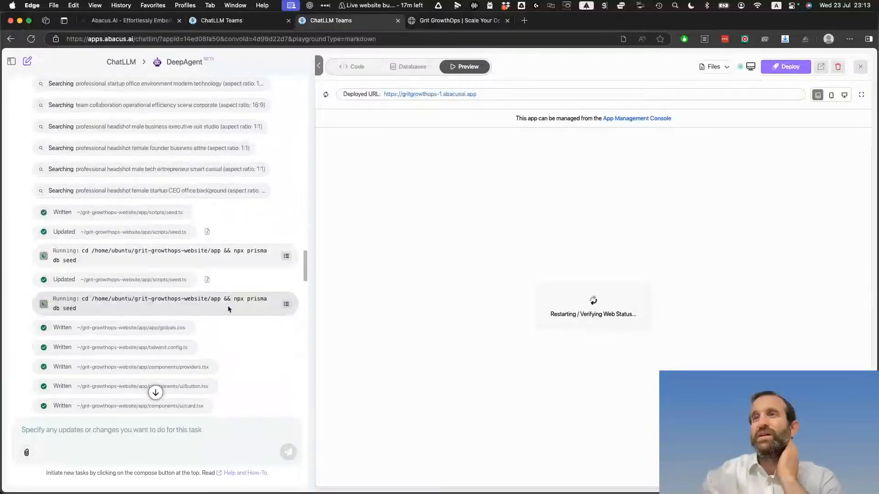
Read the agent's answer about the admin login and compare the credits used for it with those for the website build
scroll(228, 306, "down", 8)
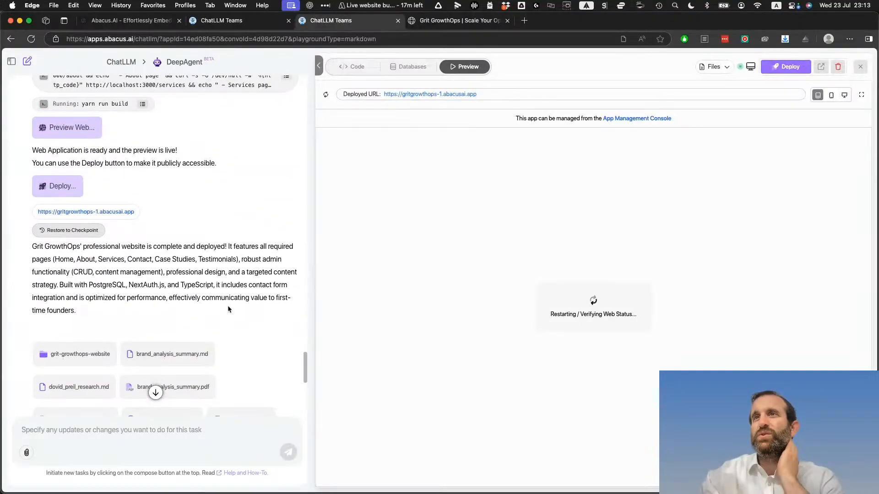
scroll(228, 309, "down", 2)
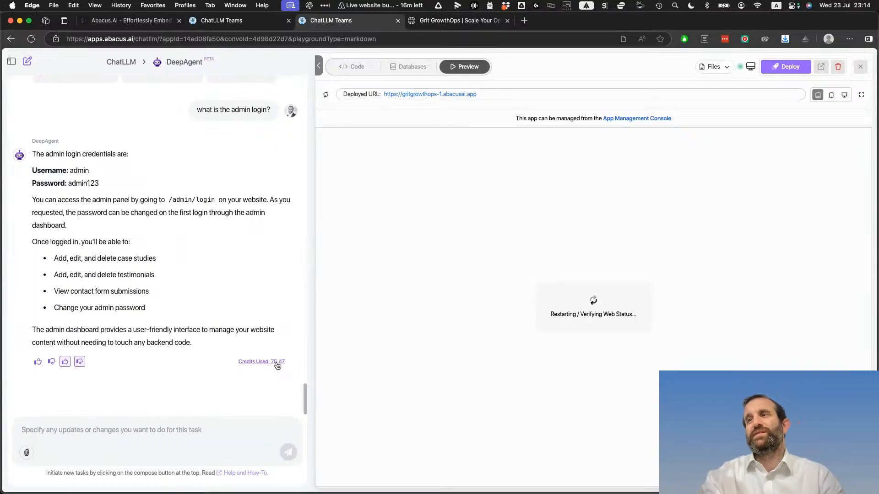
scroll(185, 266, "up", 6)
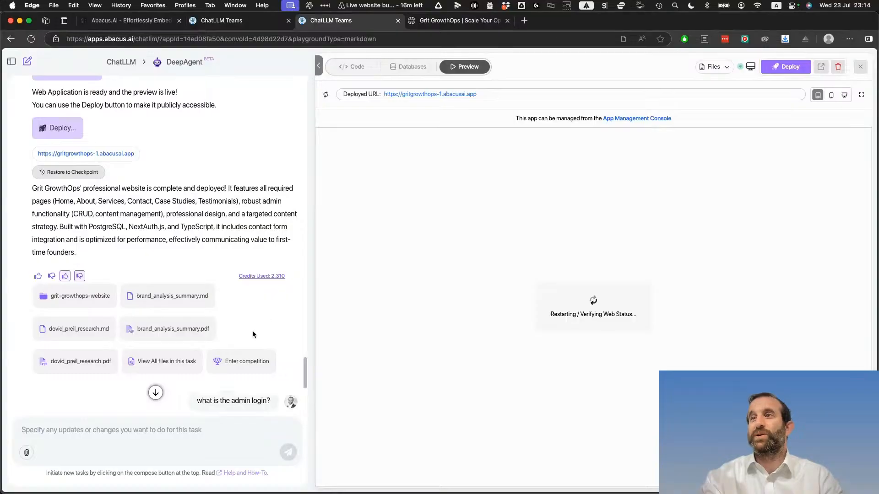
scroll(252, 330, "down", 7)
Draft a reply to the agent reading "but the page says I need to use an email address."
left_click(132, 433)
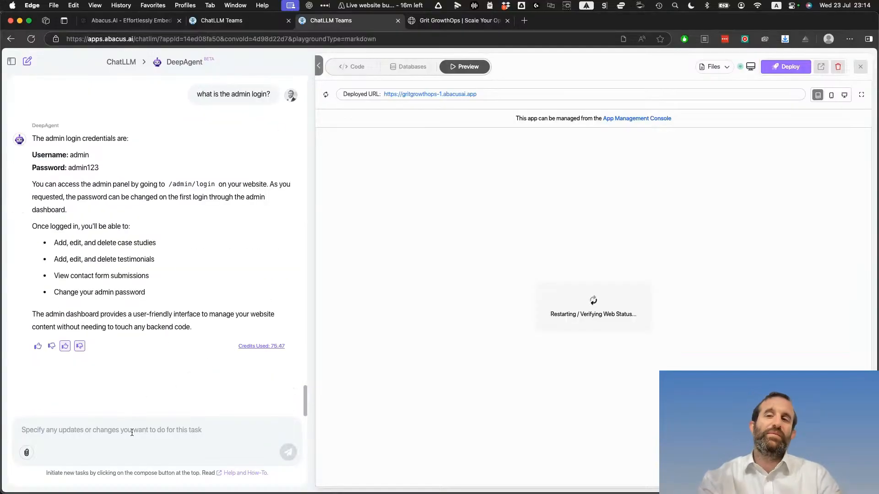
type("but the pag")
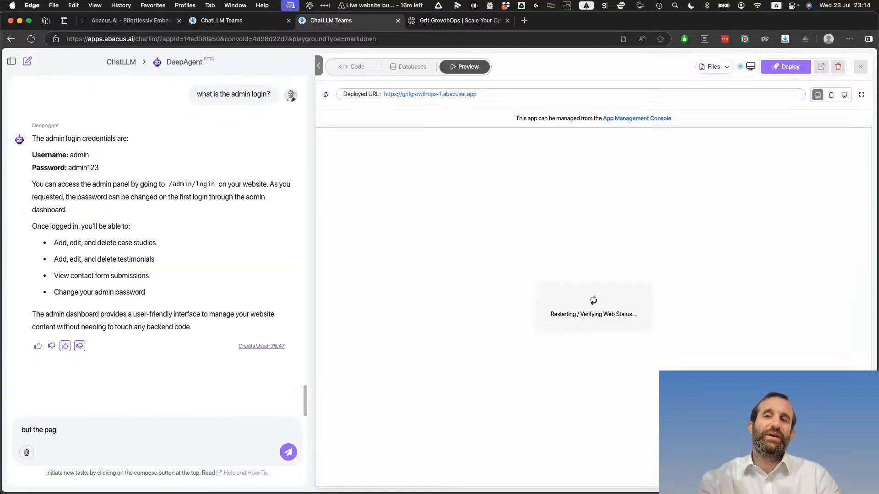
type("e says I ne")
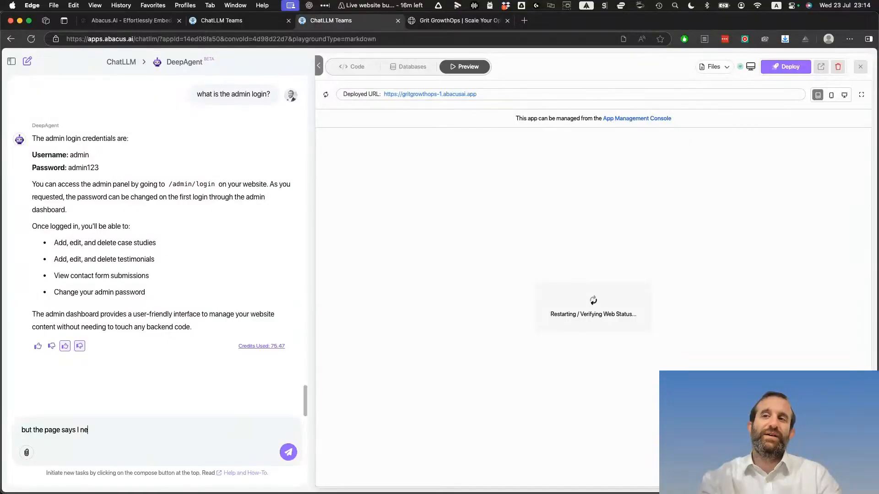
type("ed to use a ")
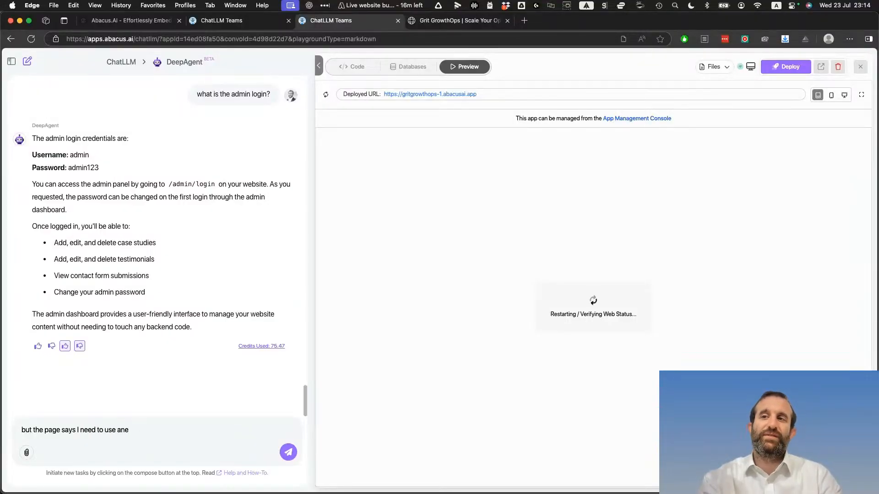
type("n email adderess")
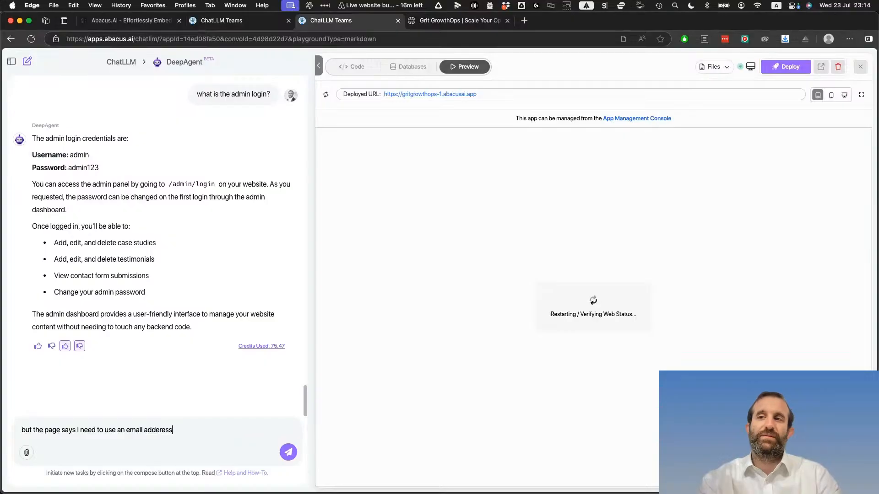
type("e")
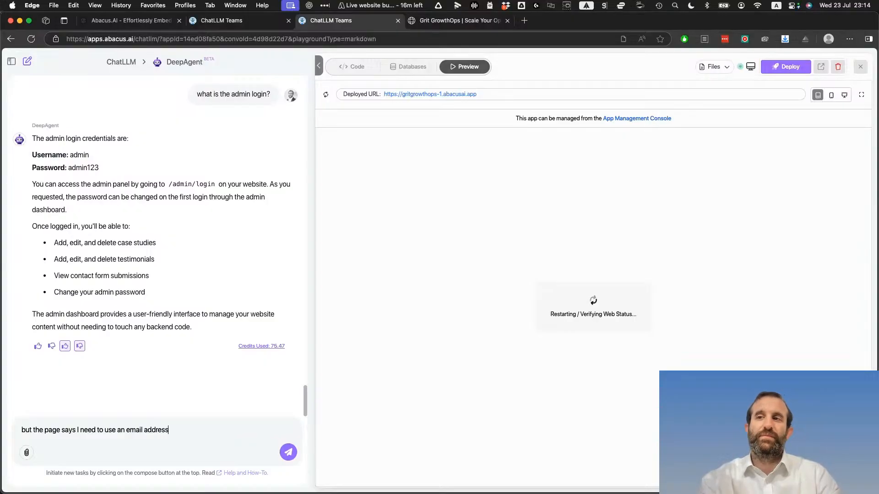
Capture a screenshot of the deployed site's admin sign-in form, attach it to the drafted reply and send it to the agent
left_click(430, 26)
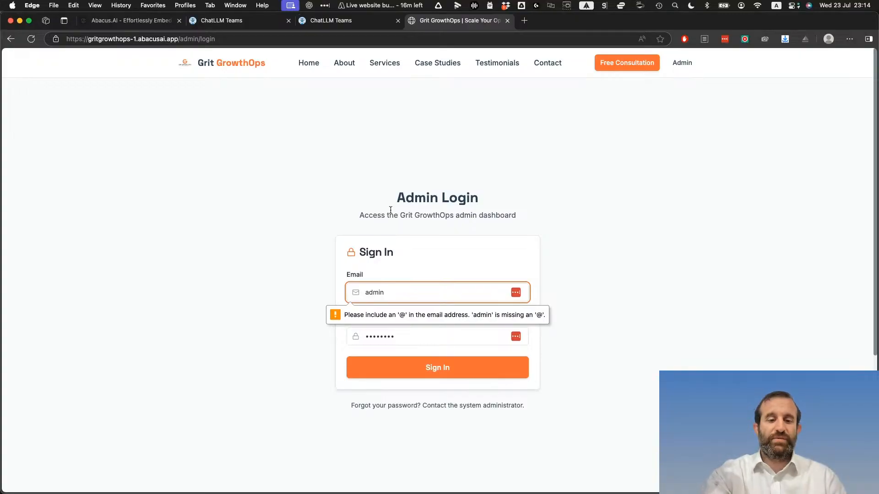
key("super+shift+4")
left_click_drag(269, 150, 582, 437)
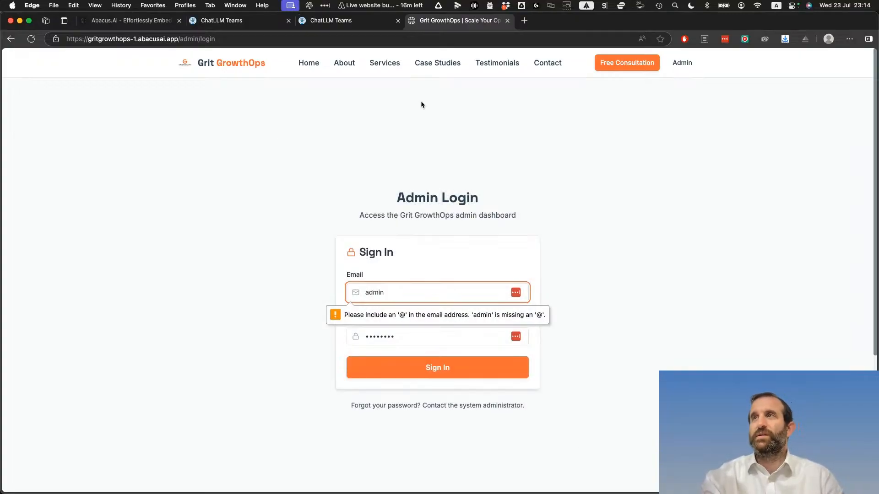
left_click(341, 22)
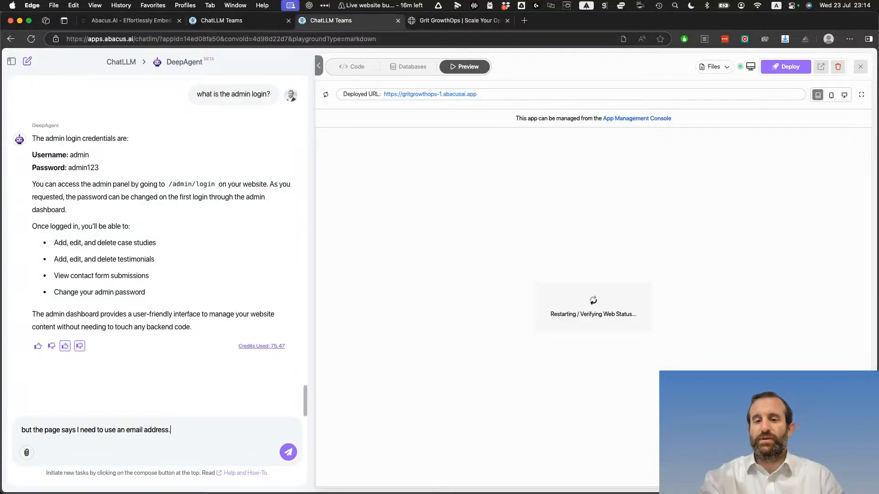
left_click_drag(819, 458, 187, 438)
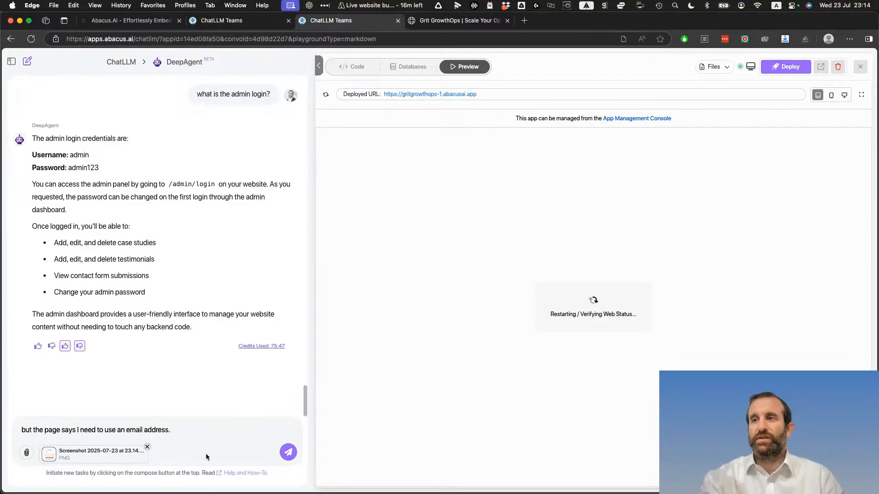
left_click(288, 452)
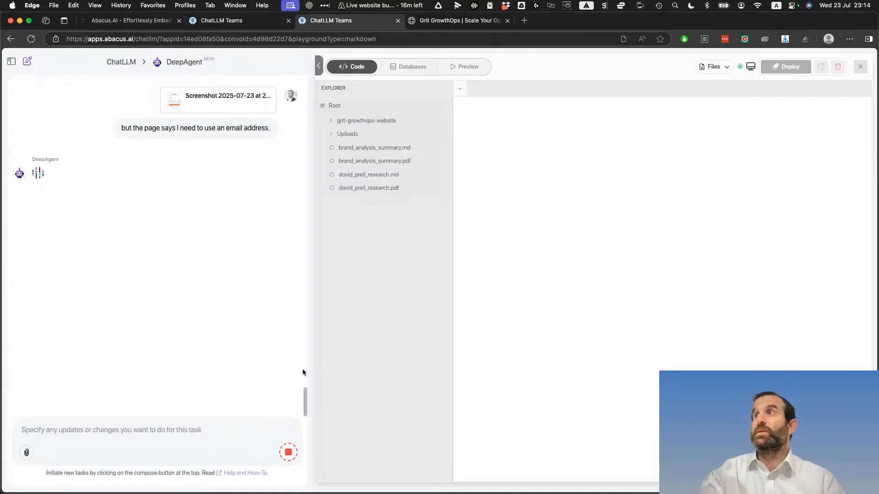
Go to the deployed site's home page, review the founder-type section and test the Technical Founder card's free consultation link
left_click(443, 21)
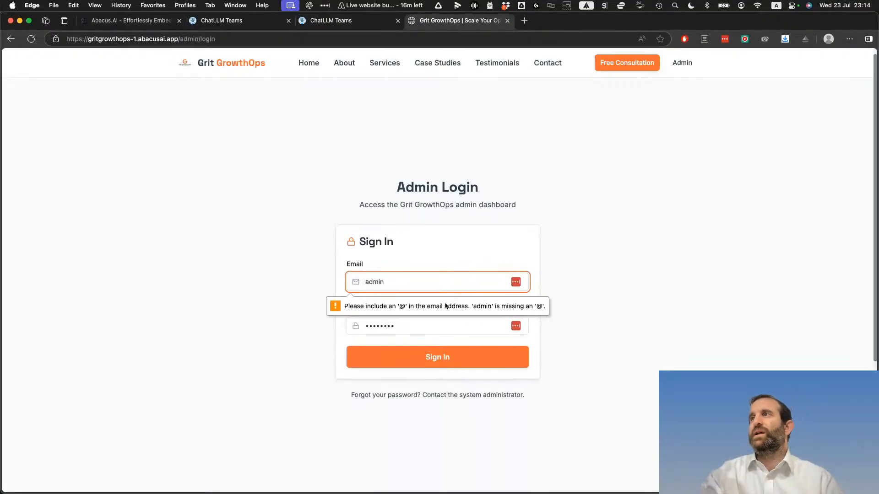
left_click(317, 64)
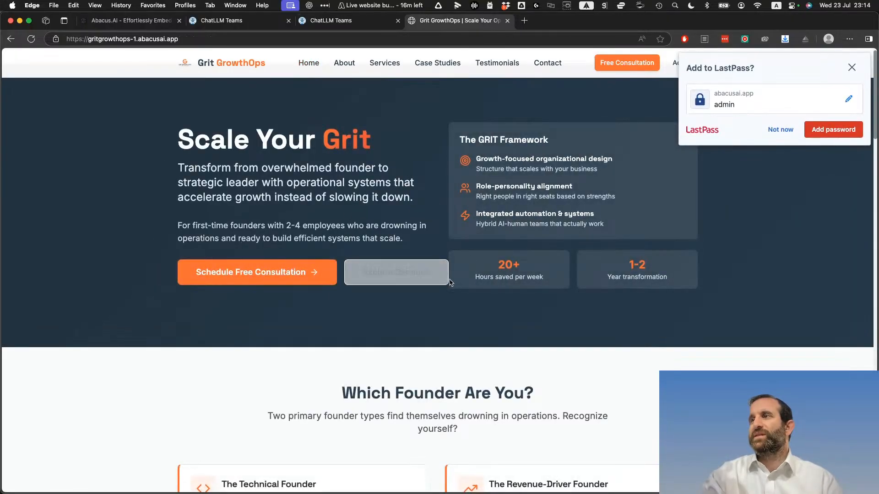
scroll(503, 344, "down", 7)
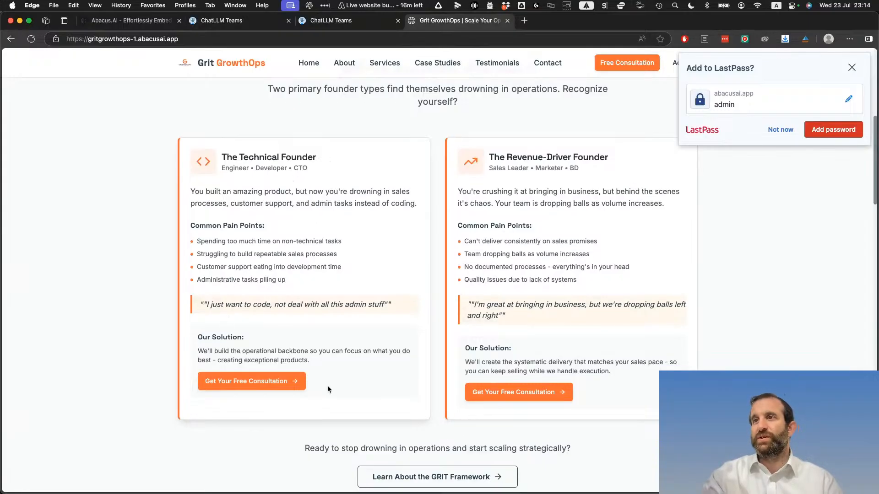
scroll(328, 385, "down", 3)
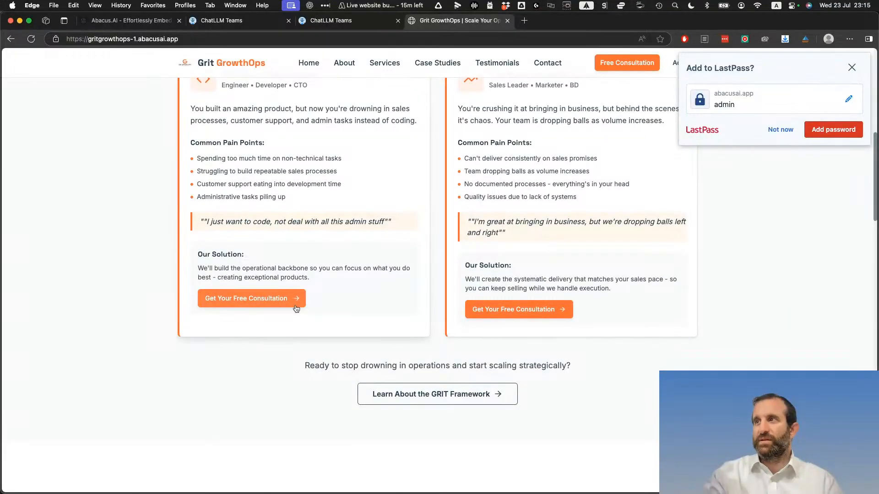
left_click(259, 306)
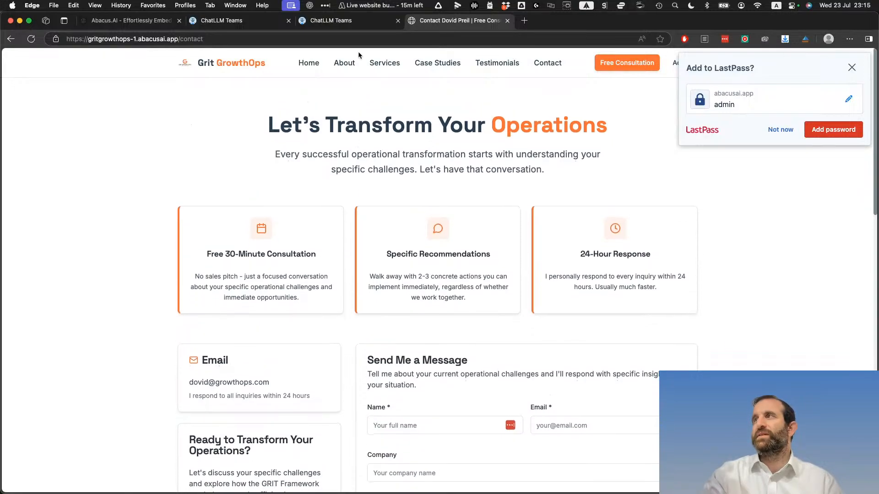
Return to the home page, review the three service tiers and dismiss the LastPass offer to save the login
left_click(309, 64)
scroll(360, 319, "down", 15)
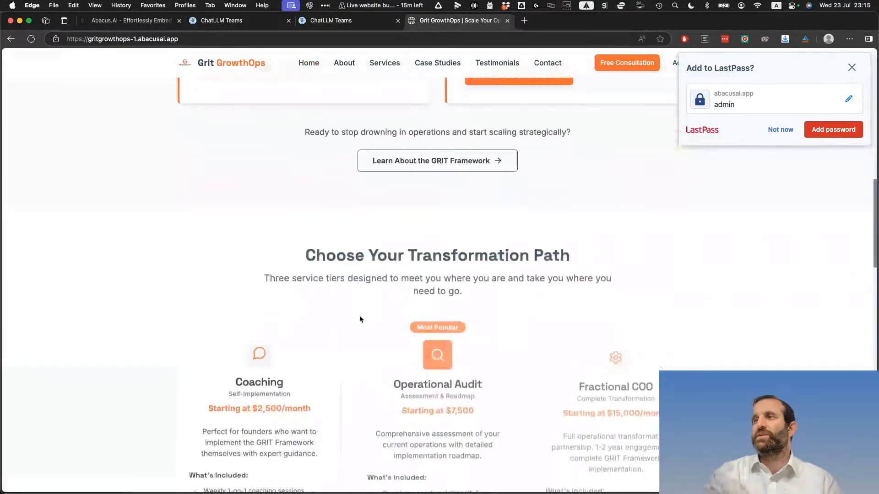
scroll(360, 319, "down", 4)
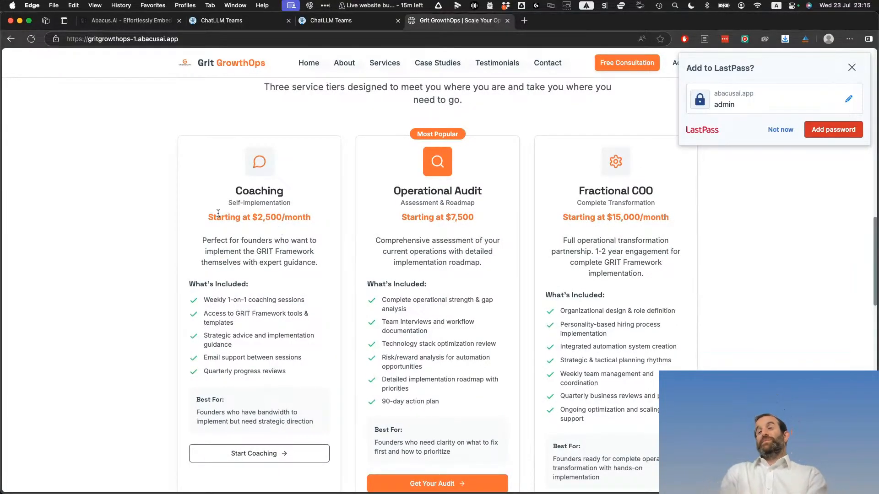
scroll(218, 213, "down", 4)
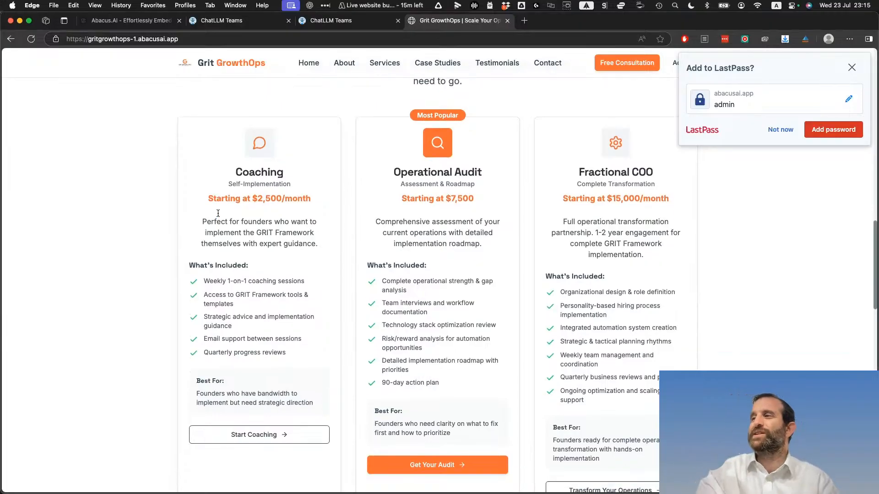
scroll(280, 254, "up", 2)
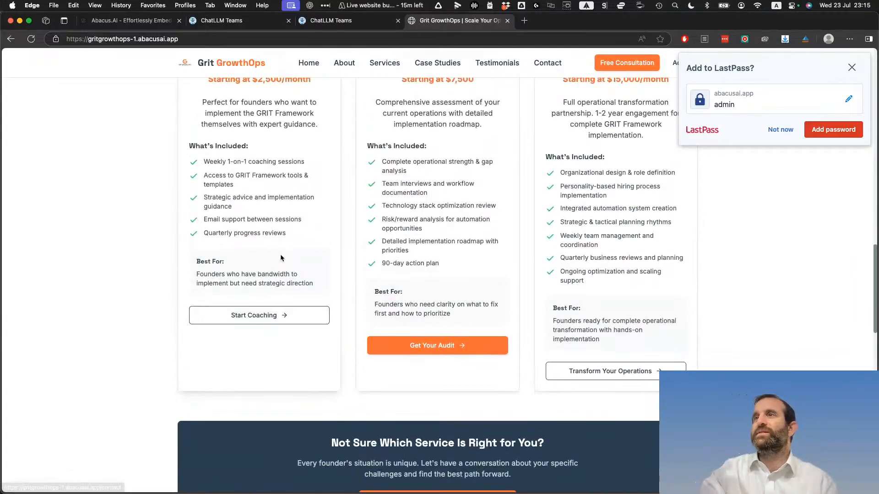
scroll(242, 138, "up", 3)
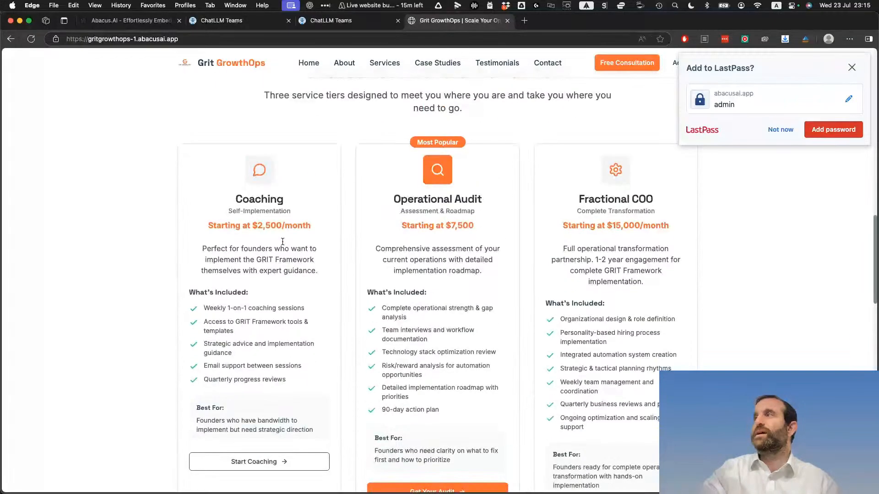
left_click(852, 68)
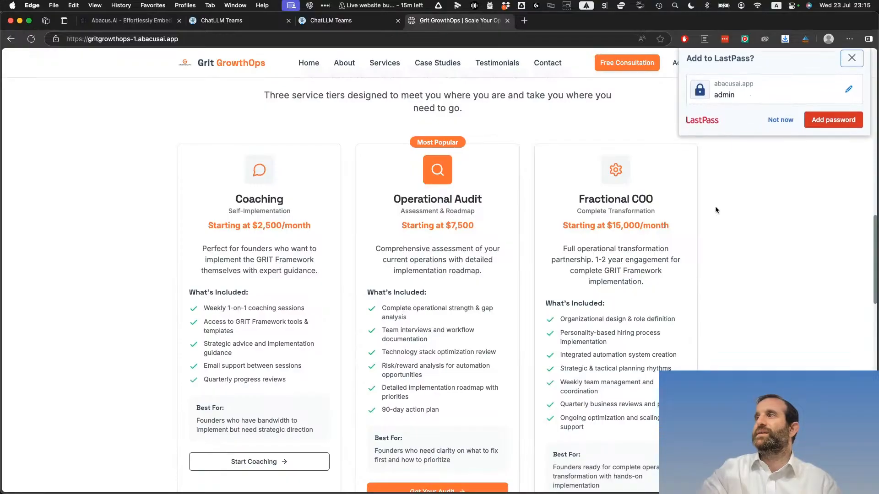
Review the rest of the home page, from the service cards through the founder results and consultation offer to the footer
scroll(426, 341, "down", 1)
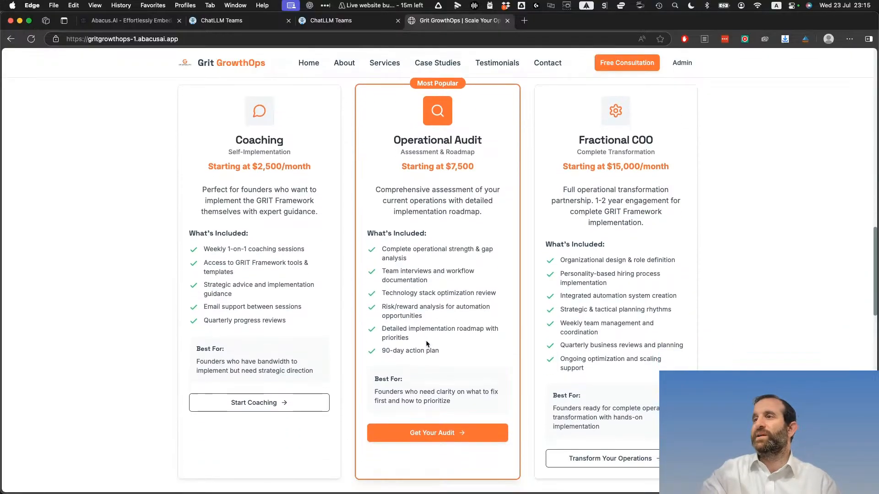
scroll(425, 339, "down", 8)
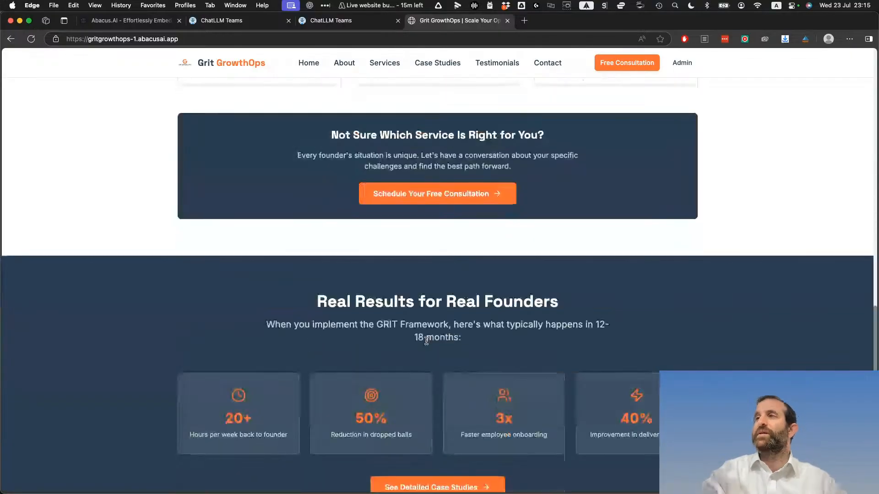
scroll(426, 341, "down", 2)
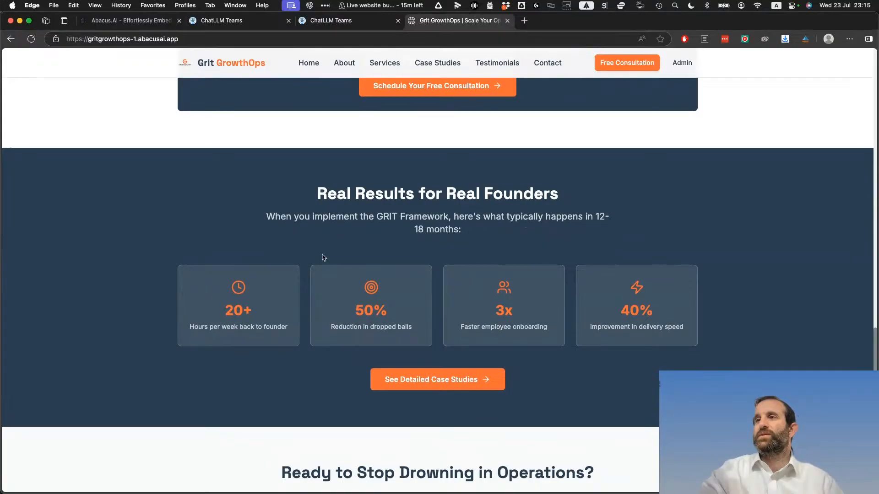
scroll(274, 238, "down", 2)
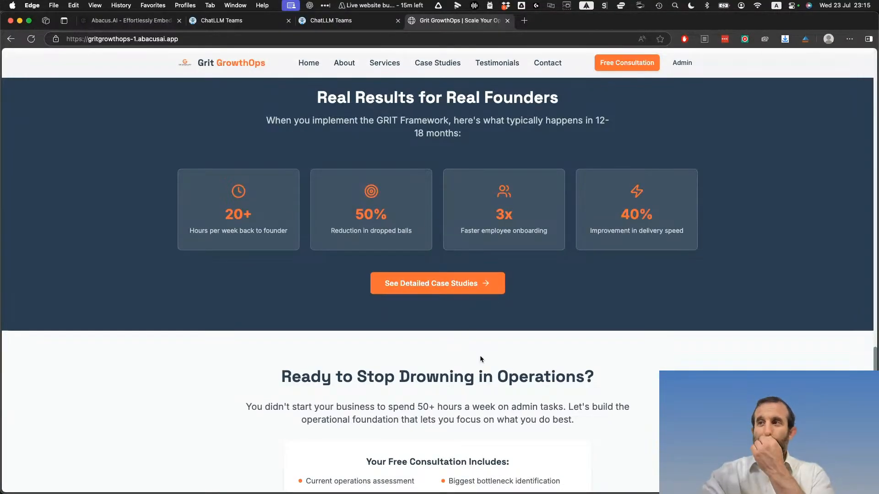
scroll(480, 356, "down", 5)
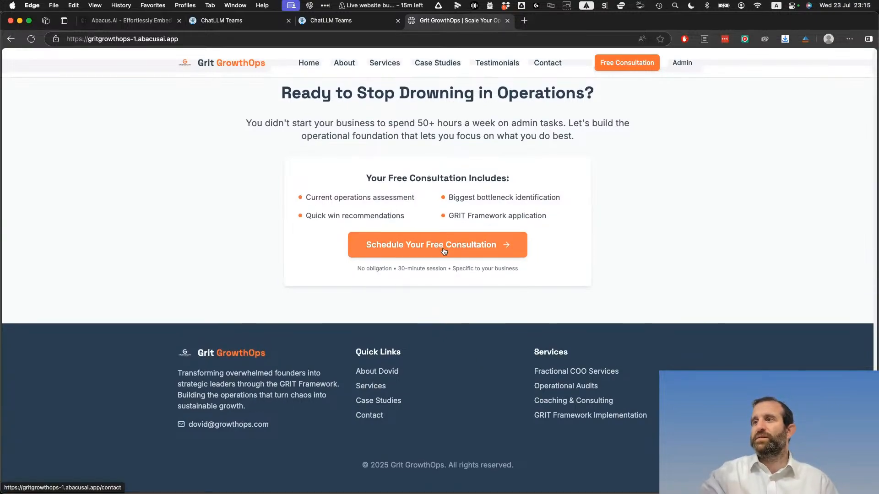
scroll(375, 393, "up", 15)
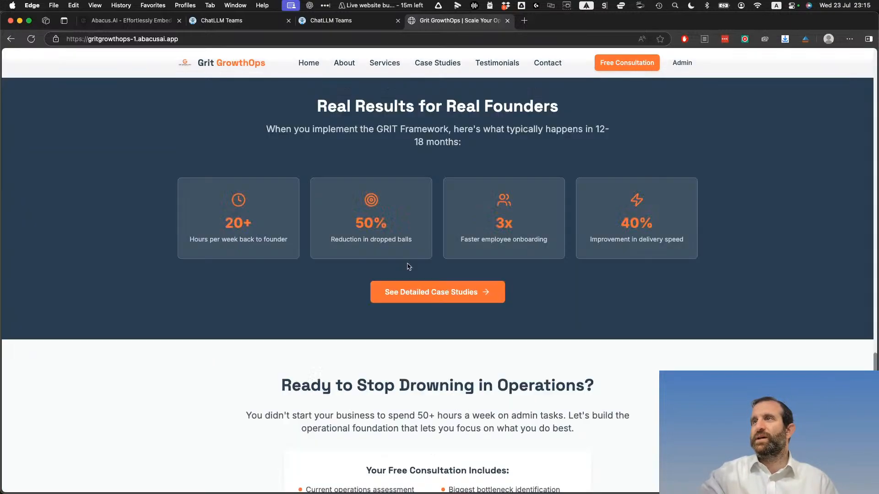
Open the site's About page and read the founder biography, current roles, international experience and GRIT Framework sections
left_click(343, 64)
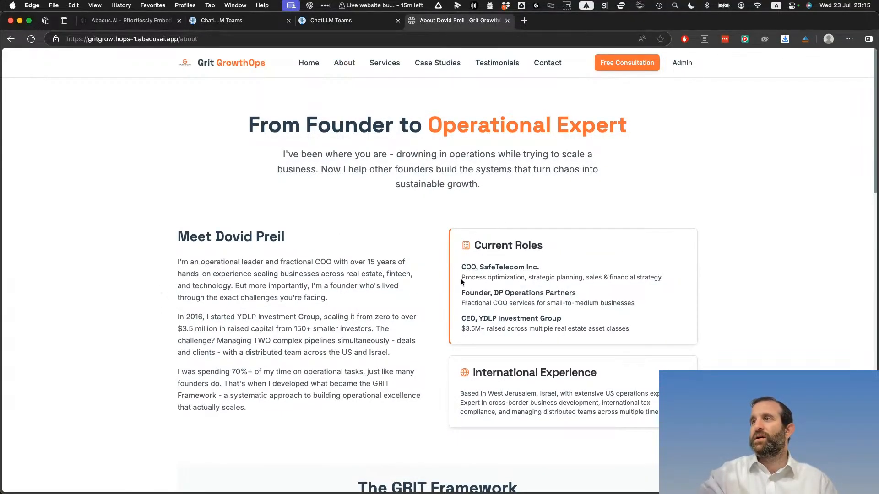
scroll(519, 338, "down", 3)
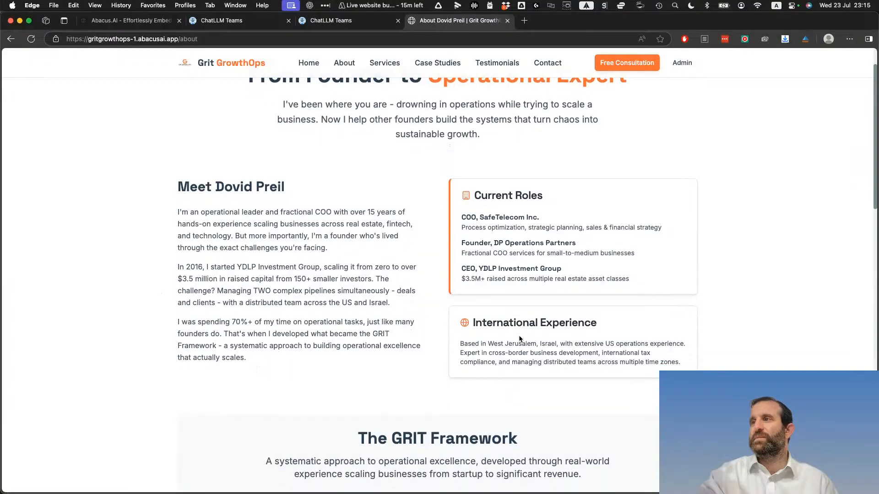
scroll(519, 337, "down", 2)
scroll(519, 338, "down", 1)
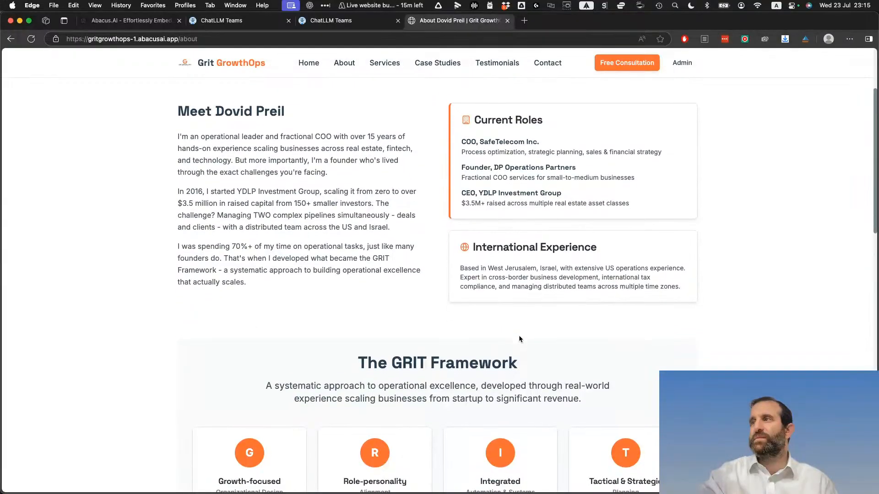
scroll(519, 339, "down", 1)
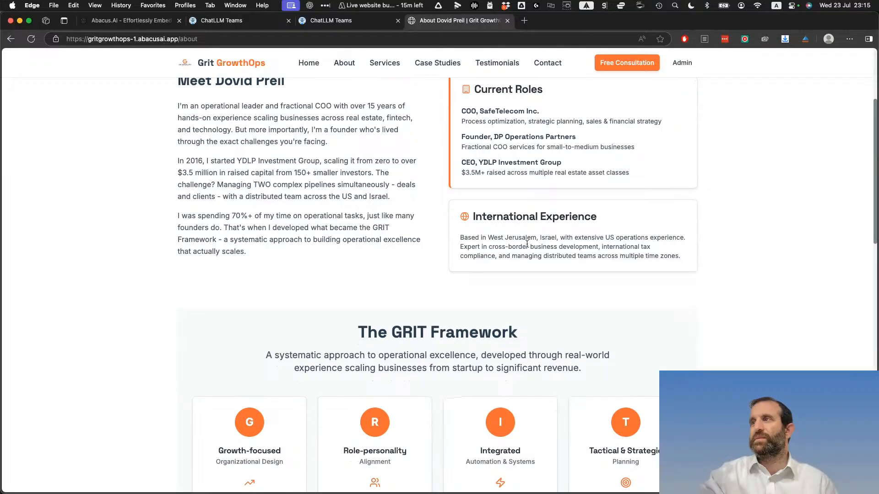
Reread the About page's International Experience text, GRIT Framework cards, founder biography and Current Roles
left_click_drag(603, 247, 498, 257)
left_click(533, 266)
scroll(532, 265, "down", 1)
scroll(532, 266, "down", 5)
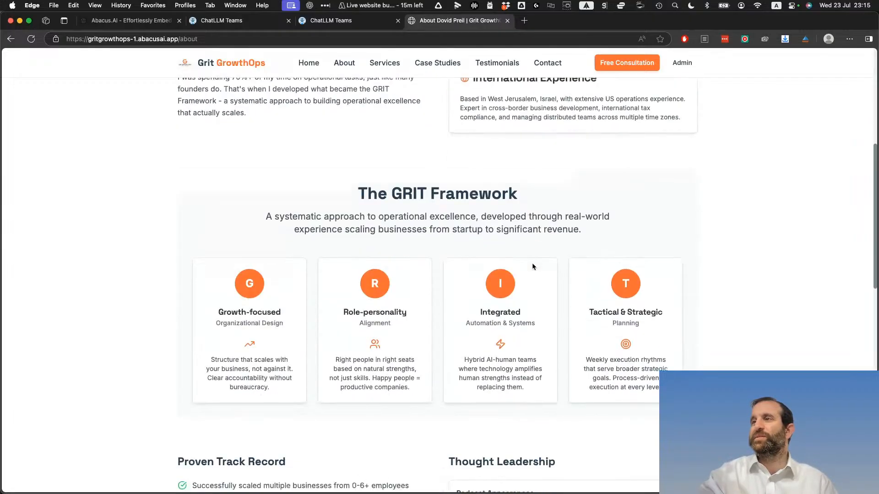
scroll(523, 205, "up", 7)
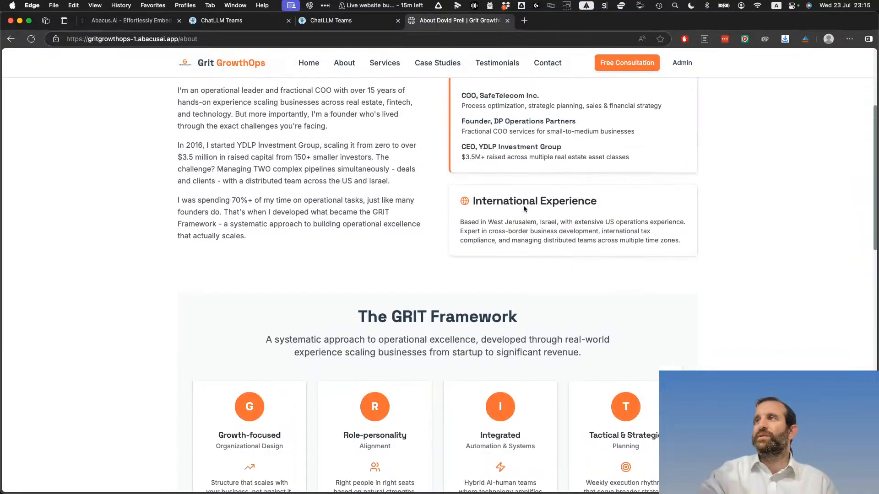
scroll(482, 332, "up", 2)
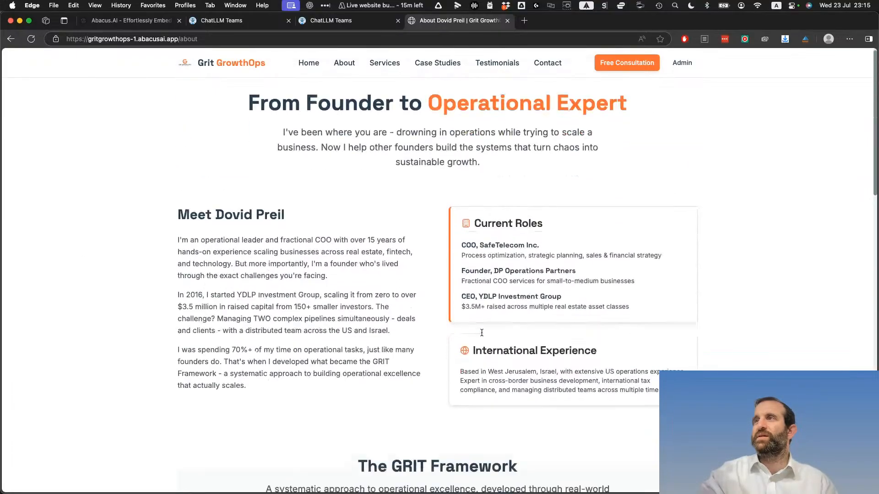
Review the rest of the About page, covering the track record, thought leadership, mission and consultation offer down to the footer
scroll(482, 331, "down", 10)
scroll(481, 333, "up", 1)
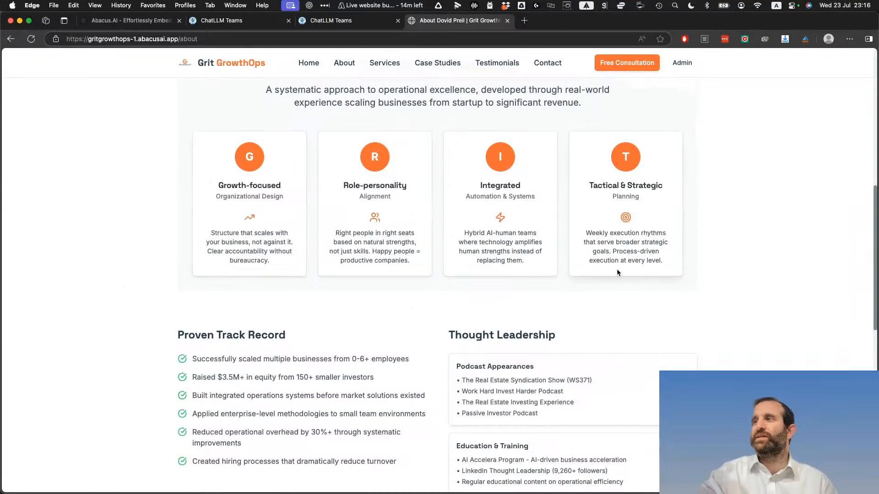
scroll(616, 273, "down", 2)
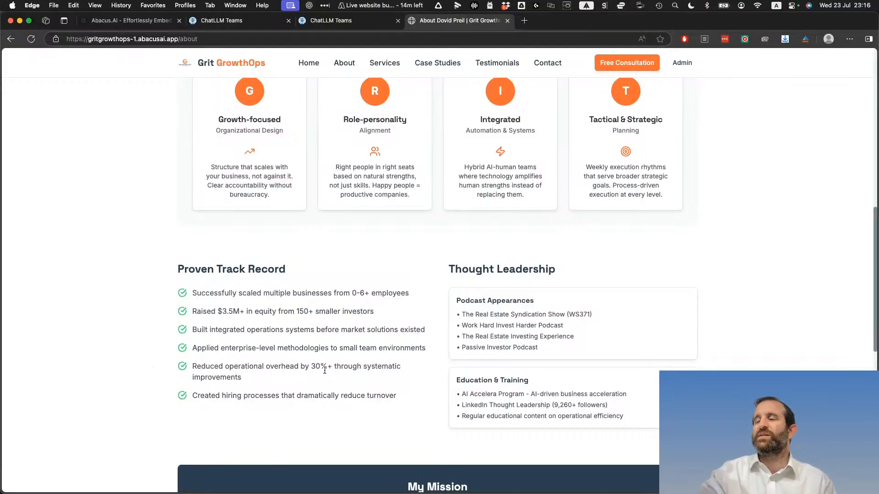
scroll(325, 371, "down", 10)
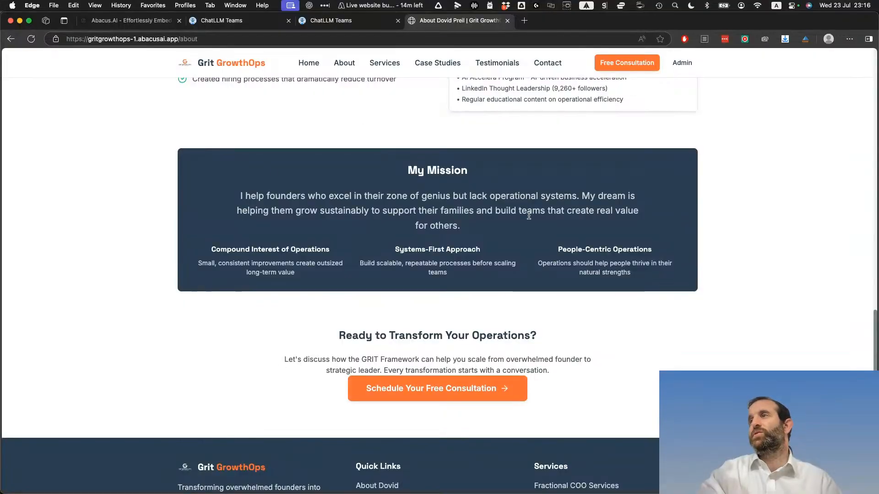
scroll(504, 346, "down", 3)
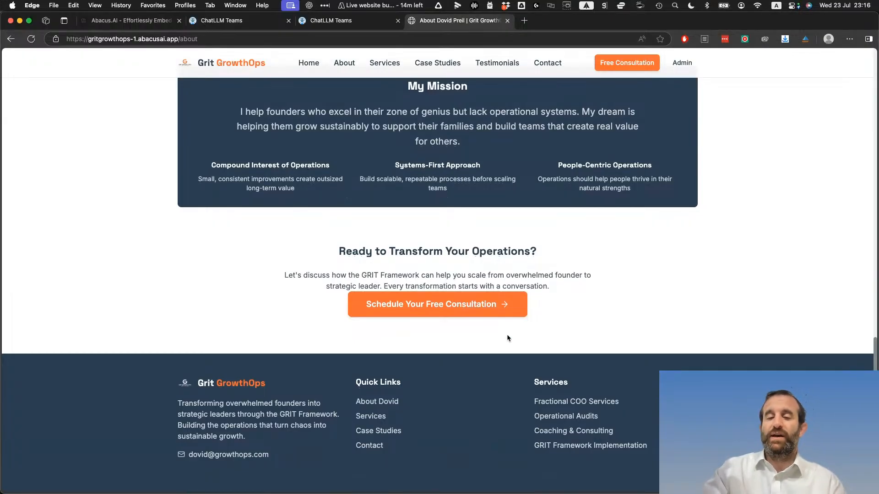
scroll(577, 281, "up", 7)
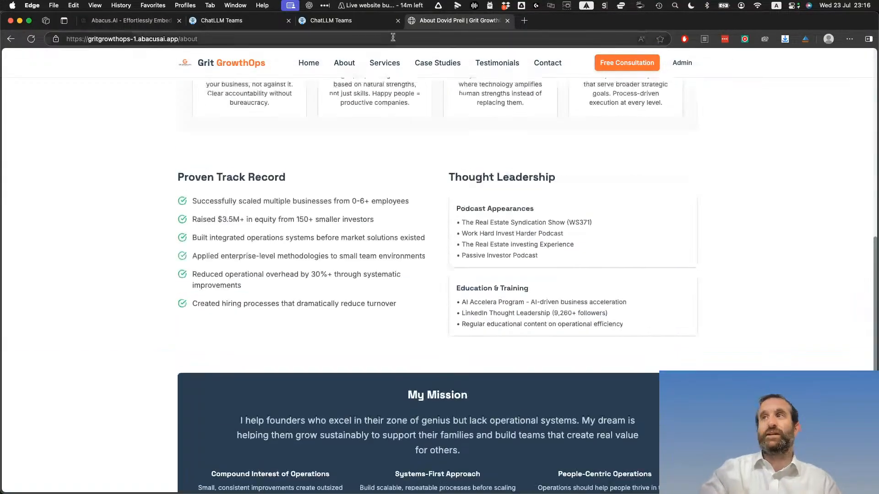
Open the Services page and review the service tiers, GRIT Framework deep dive, reasons founders choose the company and closing consultation offer
left_click(384, 64)
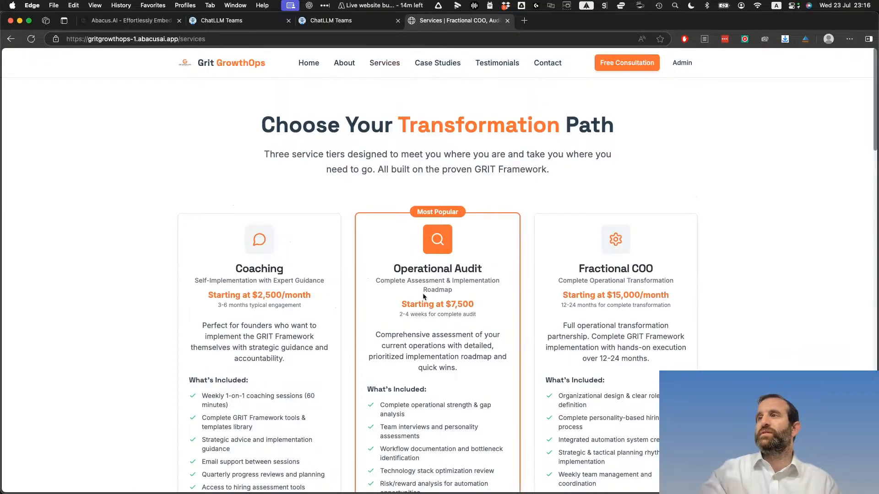
scroll(426, 300, "down", 15)
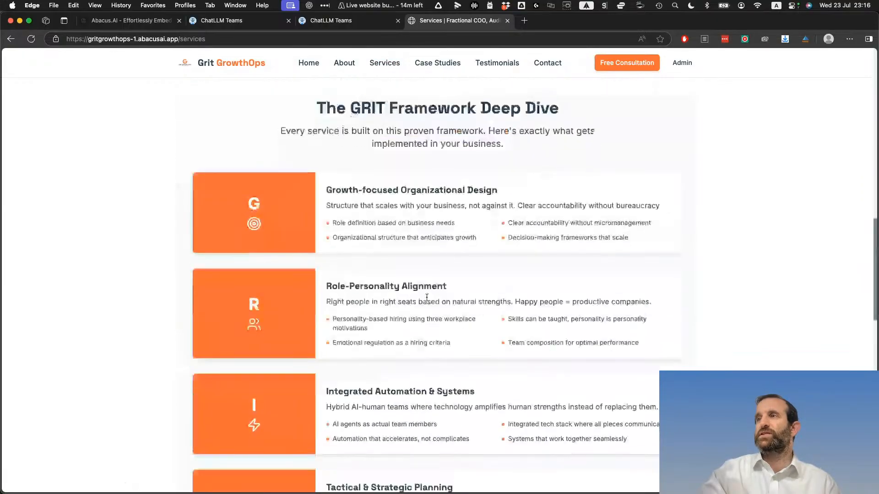
scroll(427, 297, "down", 3)
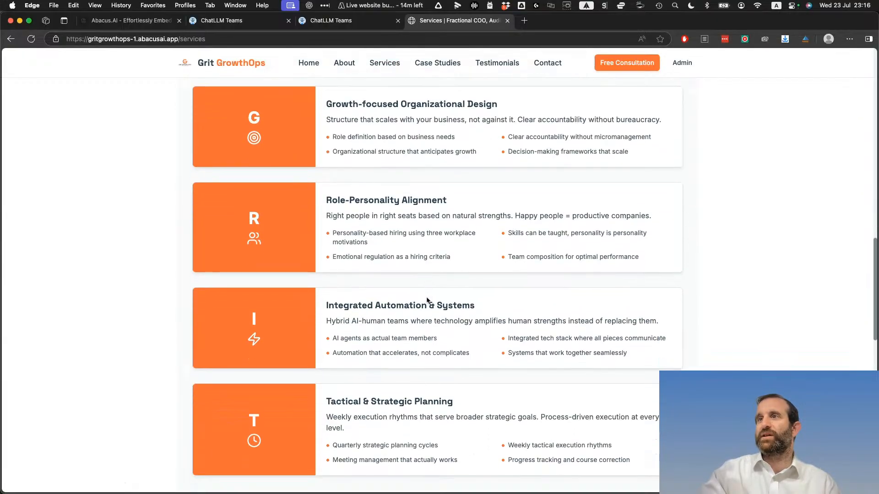
scroll(427, 301, "down", 5)
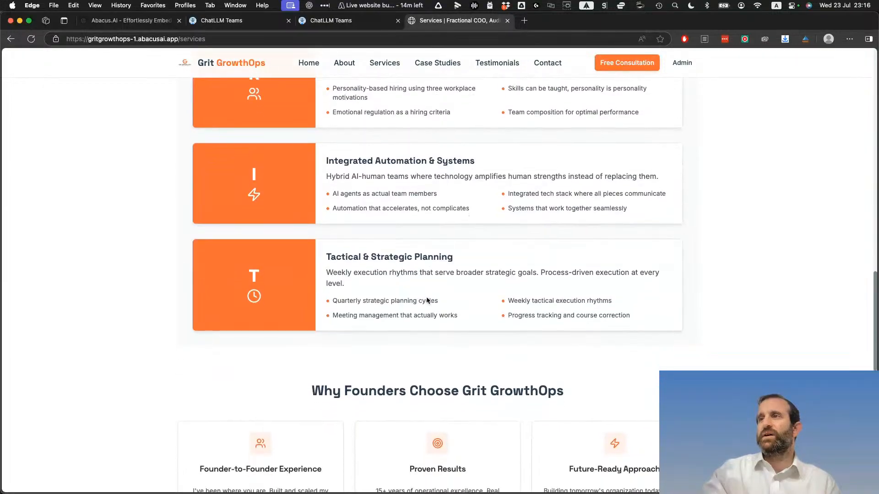
scroll(427, 300, "up", 6)
scroll(402, 271, "down", 10)
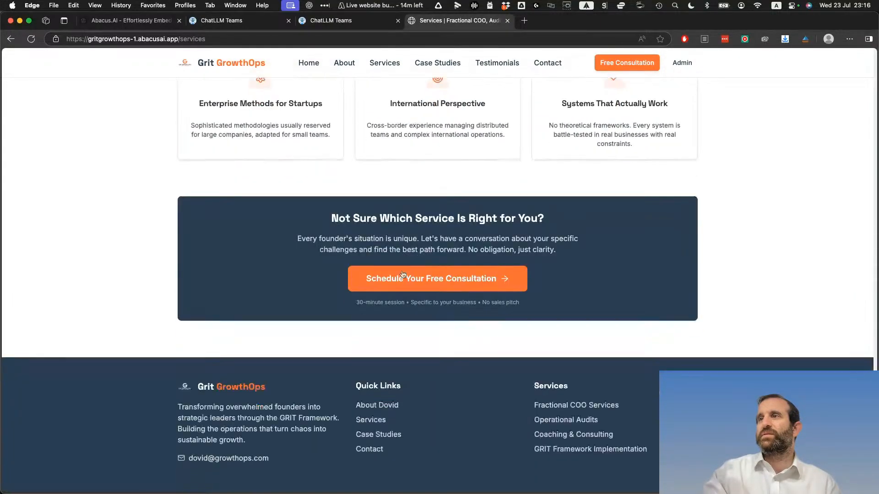
scroll(402, 274, "down", 2)
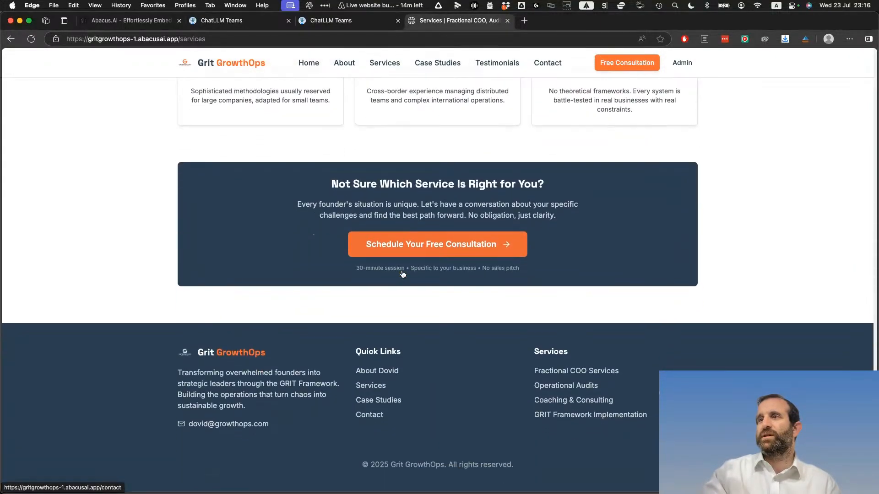
scroll(412, 256, "up", 6)
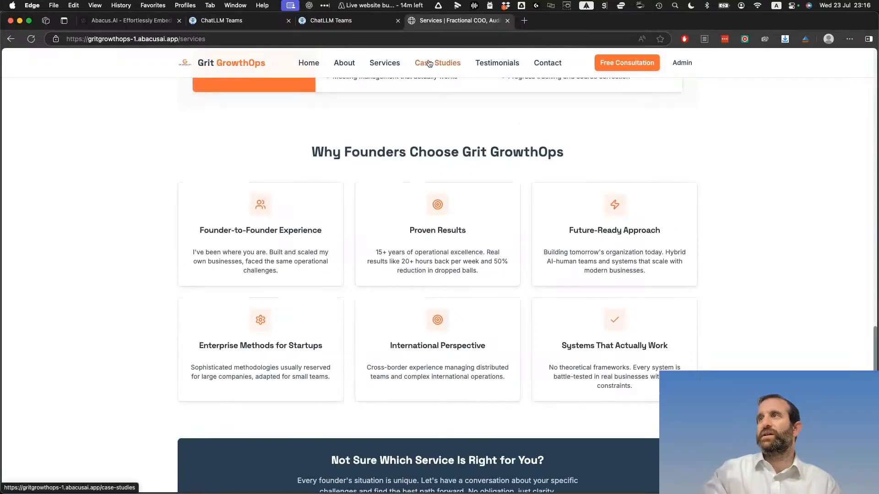
Open the Case Studies page and review the result metrics, featured case studies and their images, transformation patterns and closing offer
left_click(446, 63)
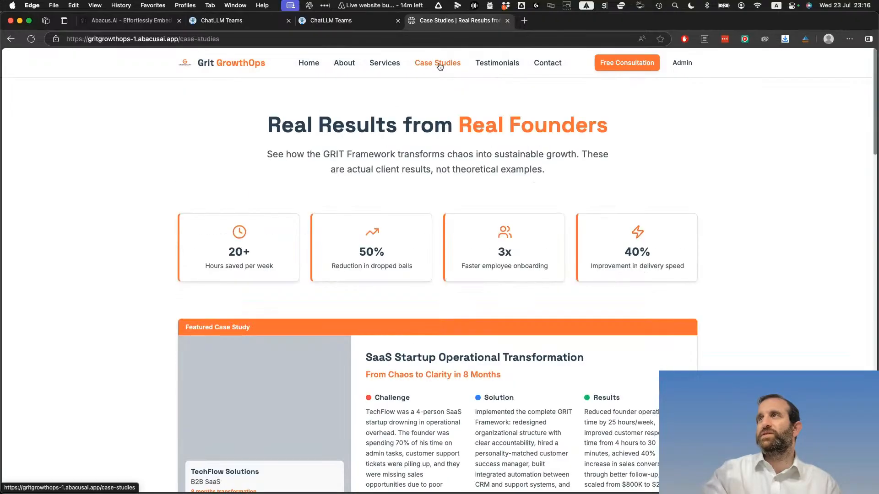
scroll(485, 213, "down", 3)
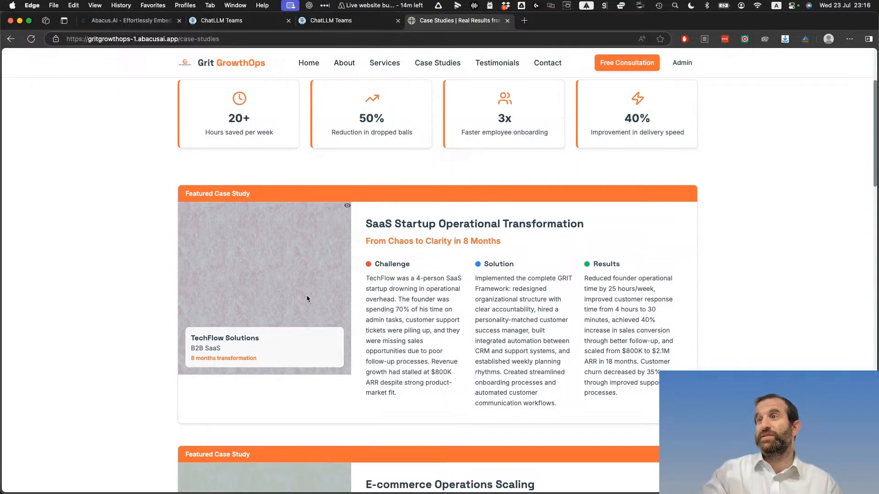
scroll(403, 280, "down", 5)
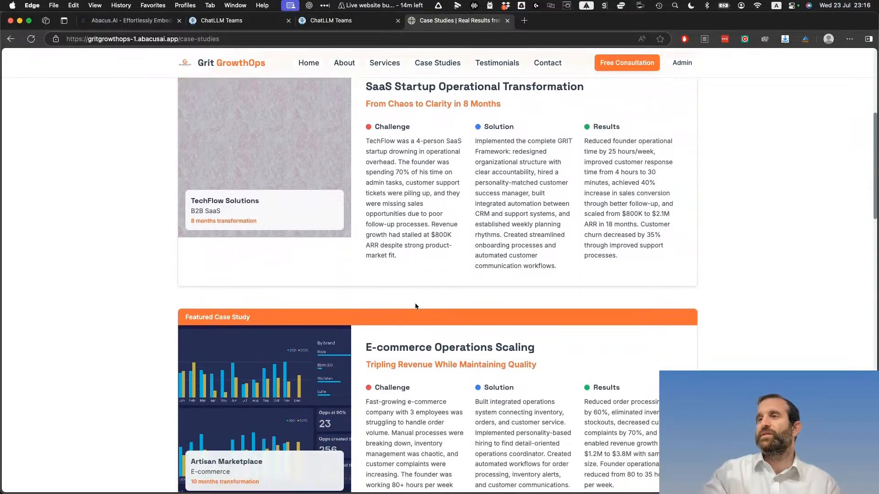
scroll(415, 305, "down", 2)
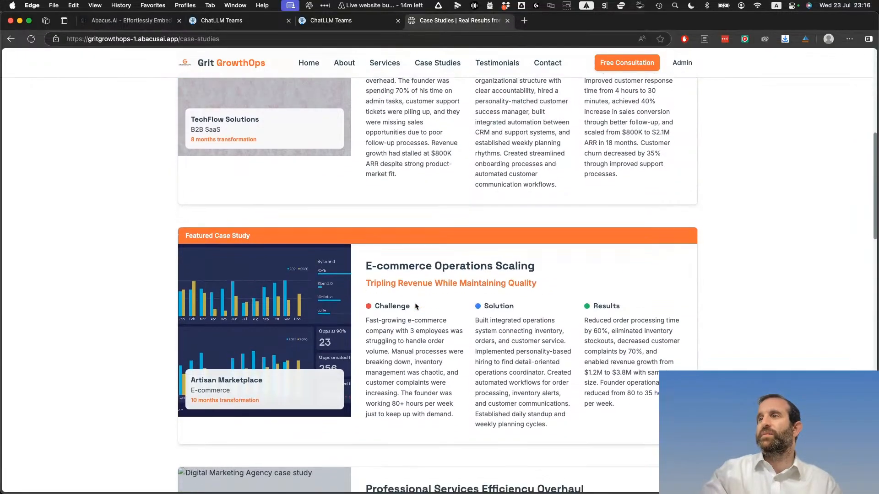
scroll(405, 290, "down", 1)
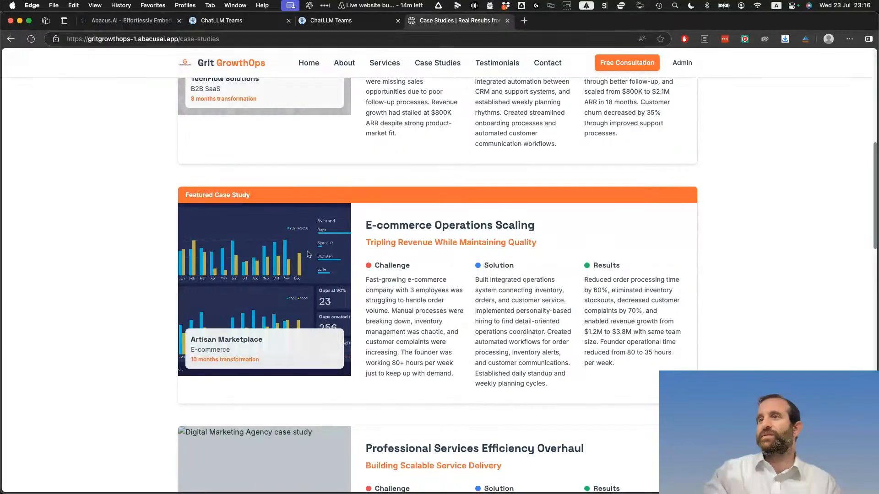
scroll(380, 307, "down", 10)
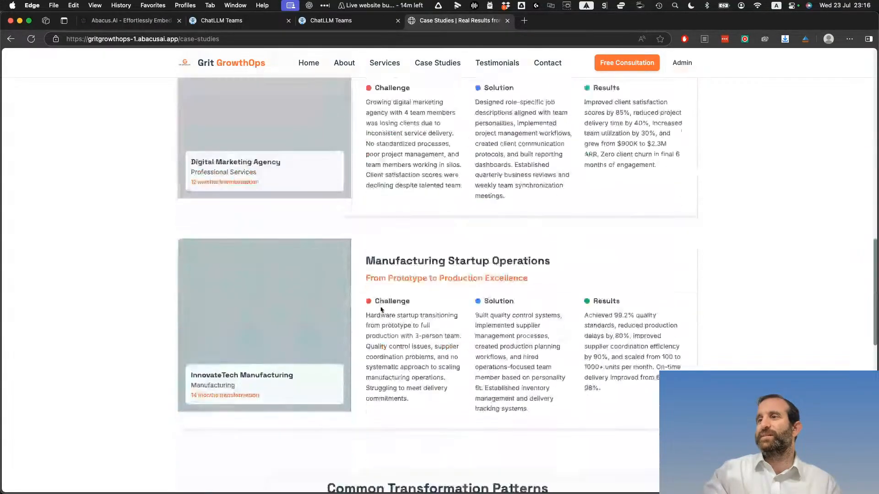
scroll(380, 309, "down", 7)
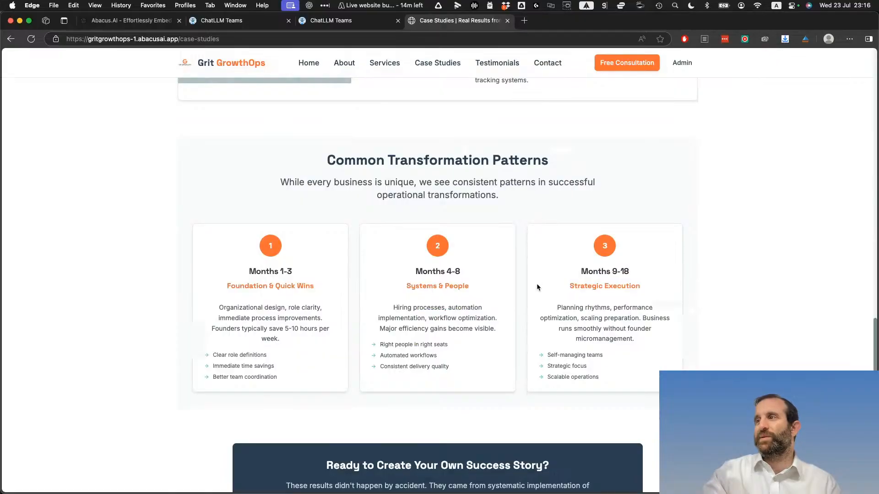
scroll(537, 287, "down", 6)
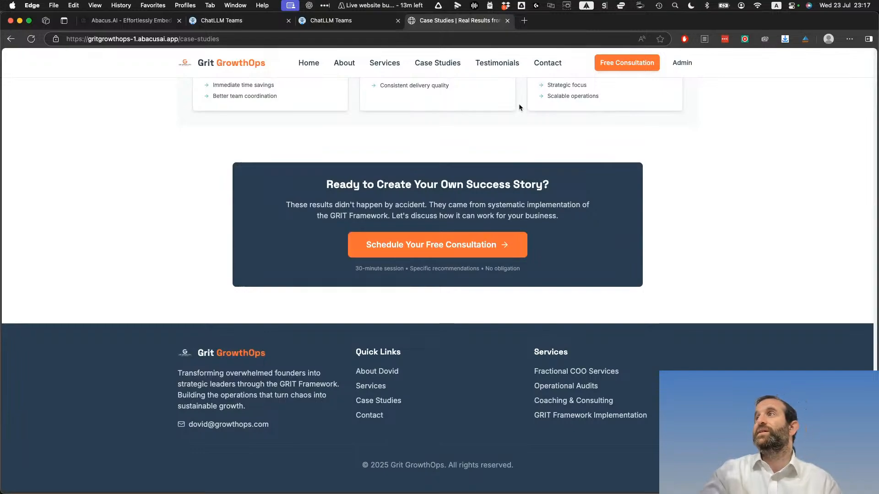
Open the Testimonials page and review the client quotes and photos, trust figures, consistent results section and closing offer
left_click(497, 63)
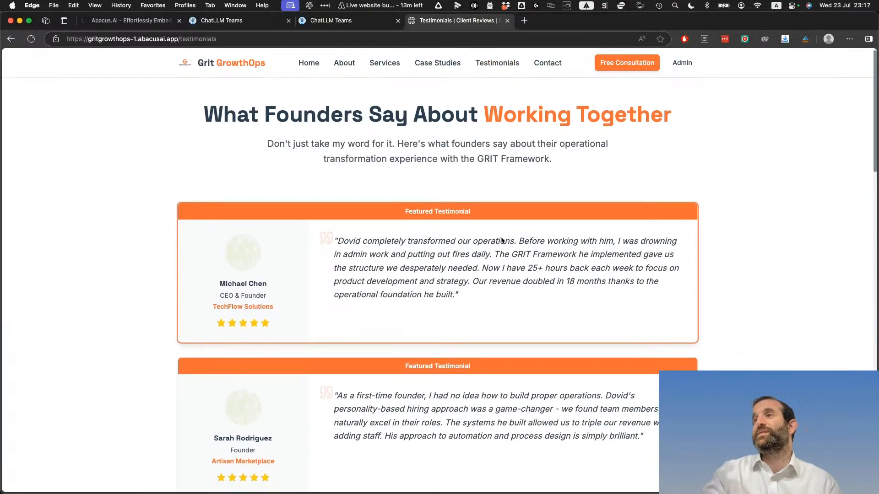
scroll(501, 240, "down", 3)
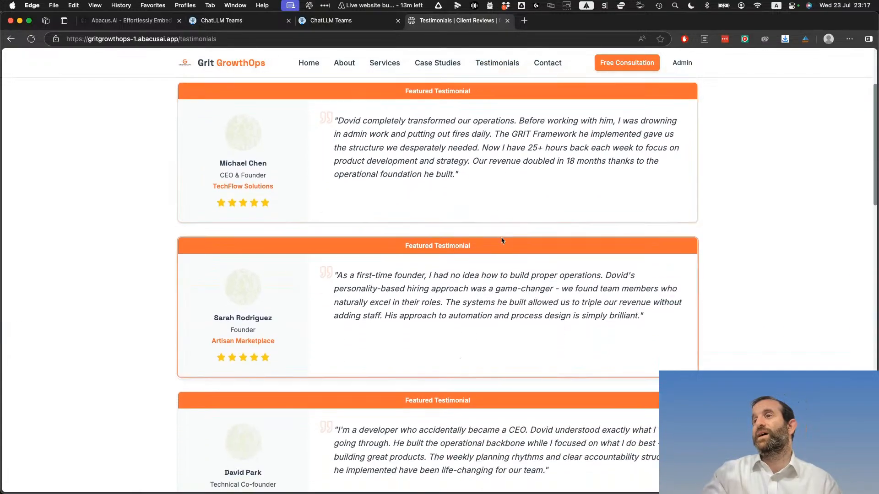
scroll(501, 241, "down", 6)
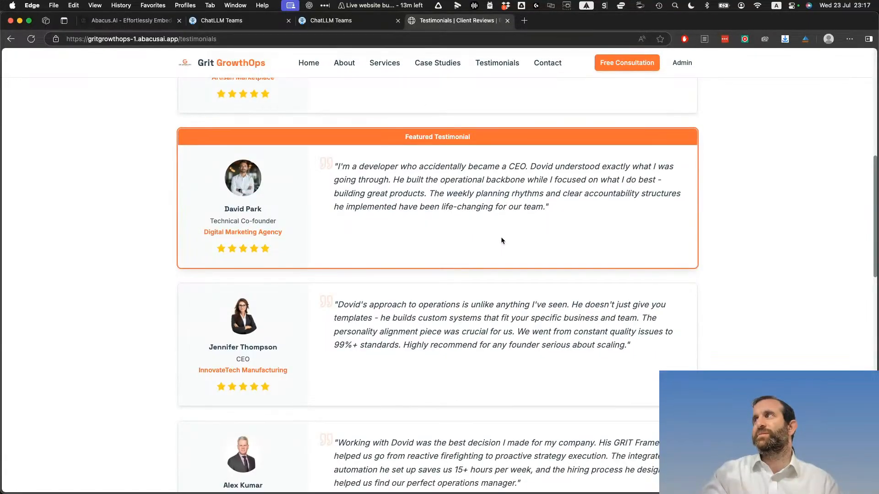
scroll(501, 240, "down", 11)
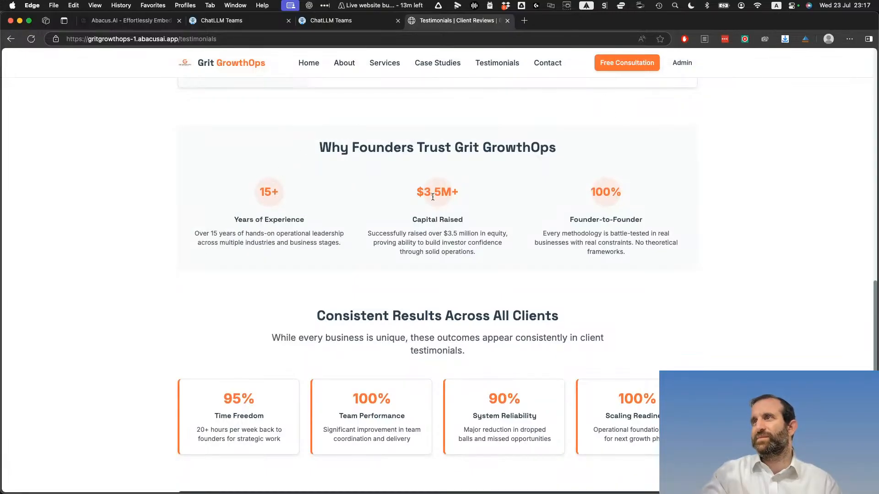
scroll(350, 356, "down", 7)
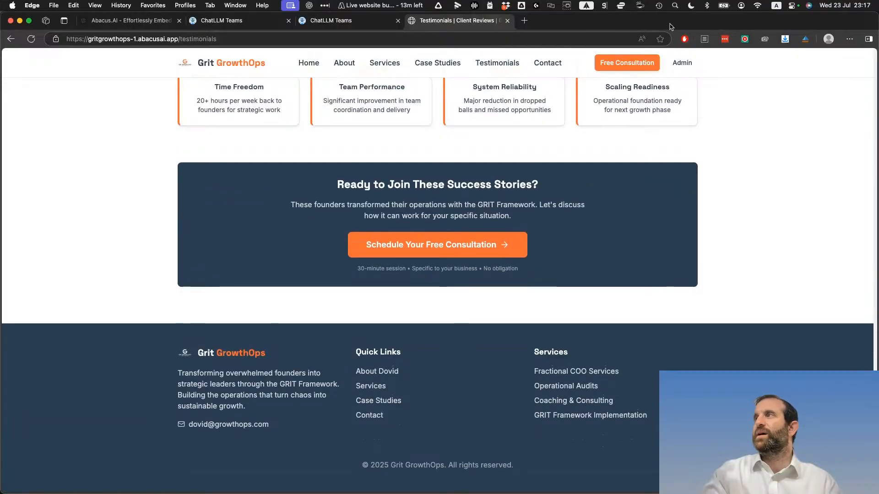
Open the Contact page and test the message form by submitting it with all fields empty
left_click(551, 65)
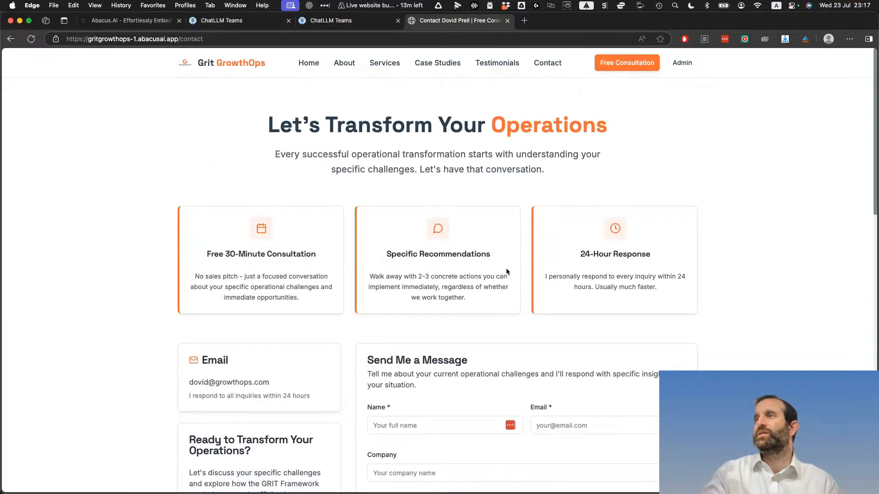
scroll(506, 269, "down", 6)
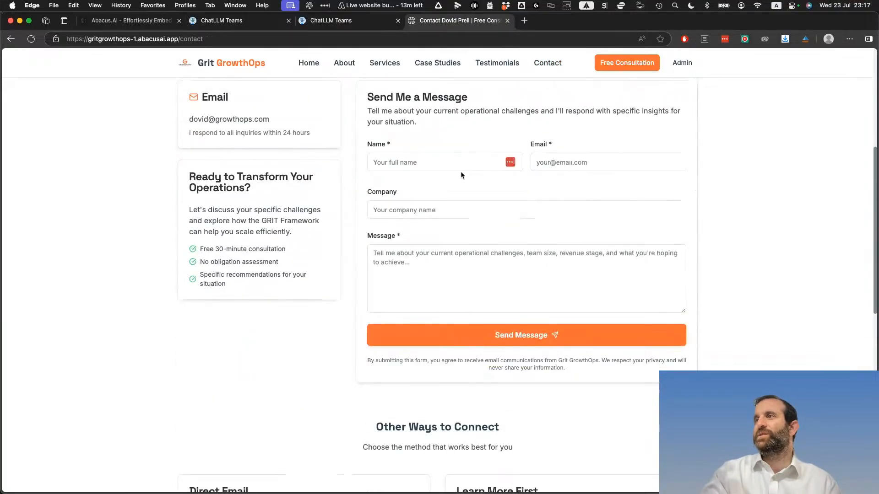
left_click(493, 342)
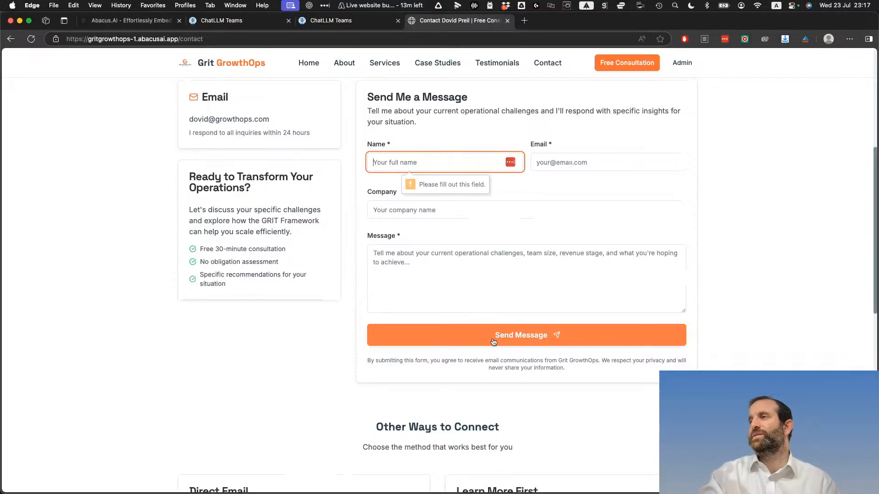
Fill in the contact form with the sender's first name, e-mail and the message "Does this work?", leaving Company empty, and send it
type("David")
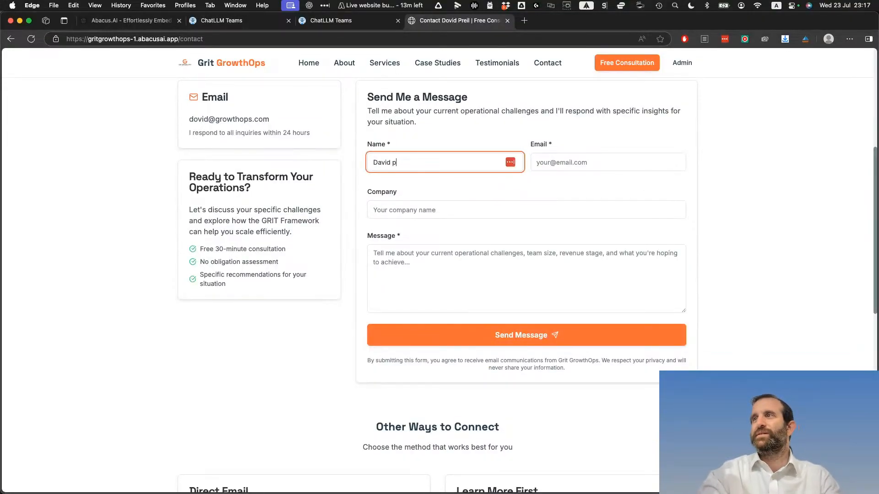
key("Tab")
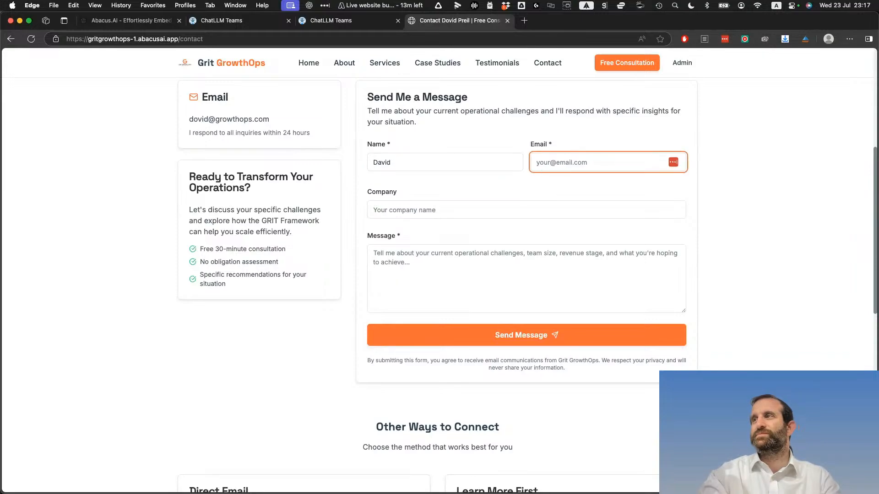
type("dovid_")
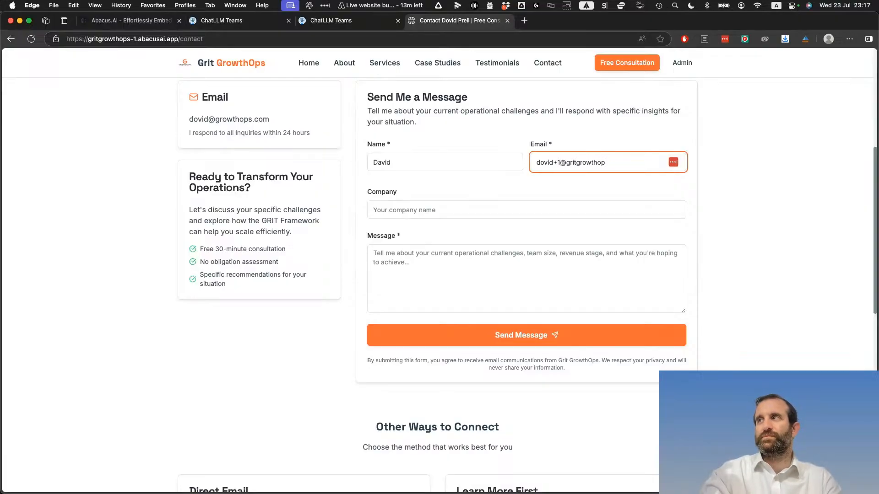
key("Tab")
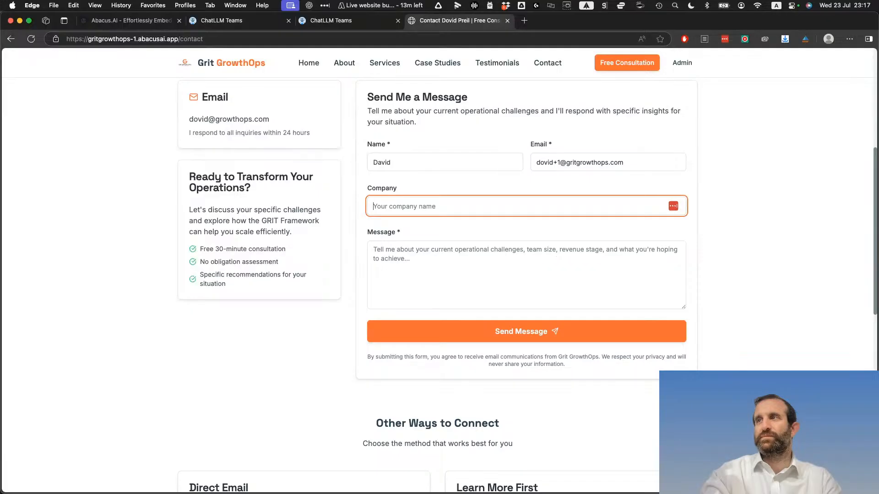
key("Tab")
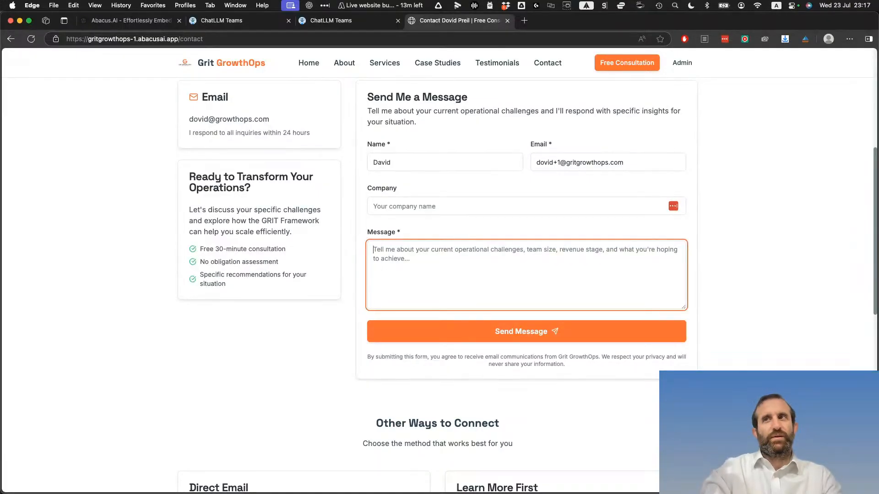
type("Does this work?")
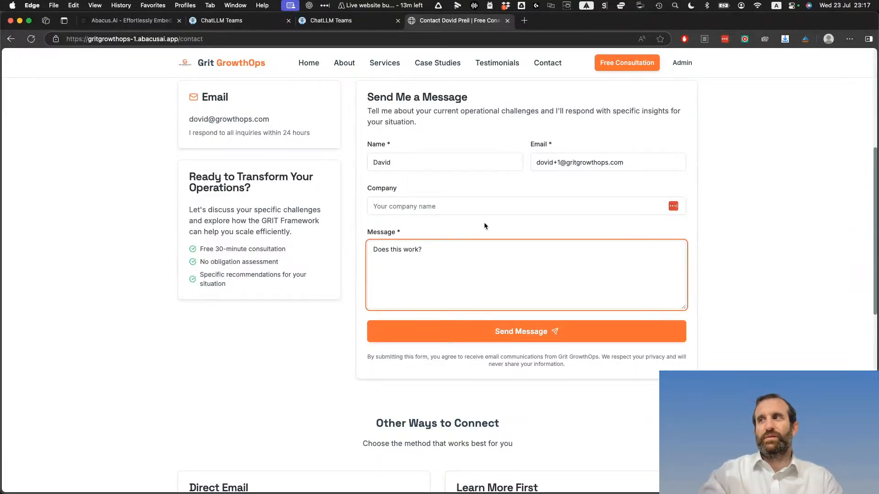
left_click(522, 331)
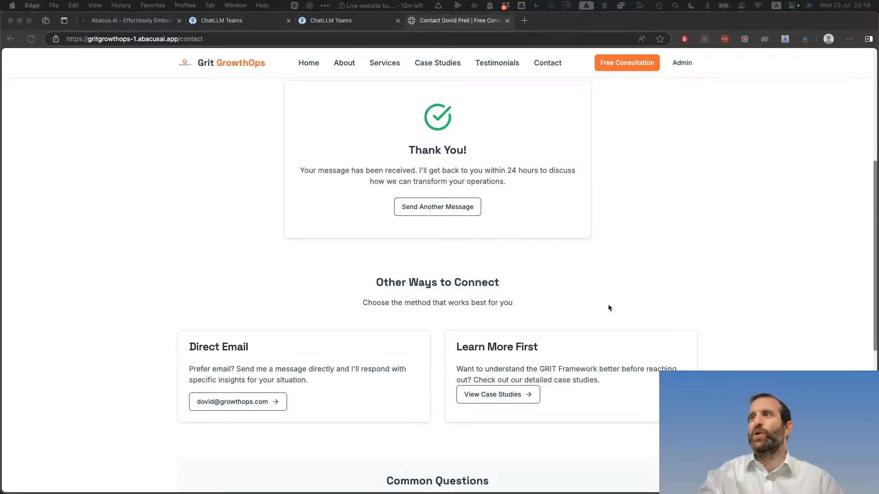
Review the rest of the Contact page, including Other Ways to Connect, Common Questions and the footer, and try the direct e-mail link
scroll(609, 308, "down", 3)
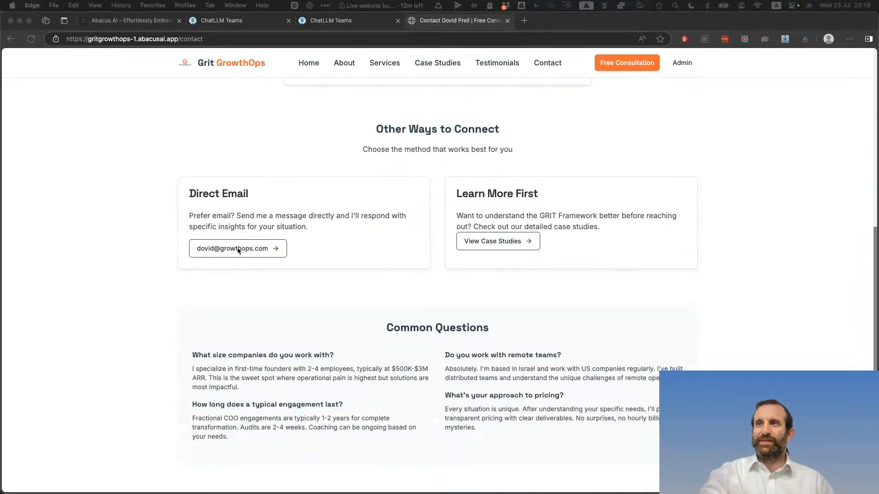
left_click(244, 252)
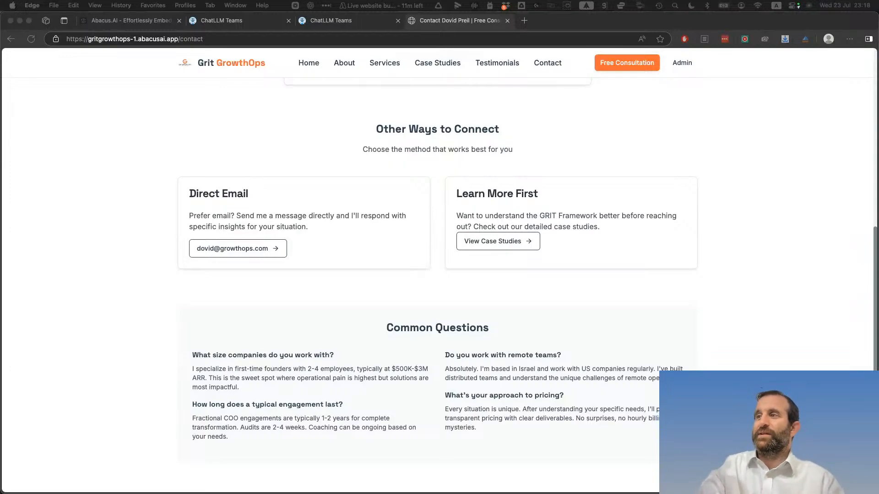
scroll(433, 384, "down", 3)
scroll(434, 386, "down", 2)
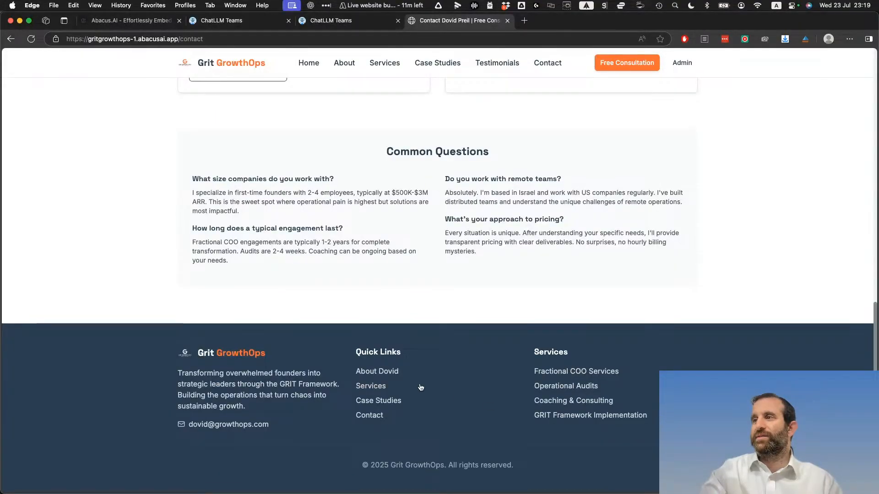
scroll(460, 199, "up", 1)
scroll(460, 199, "up", 10)
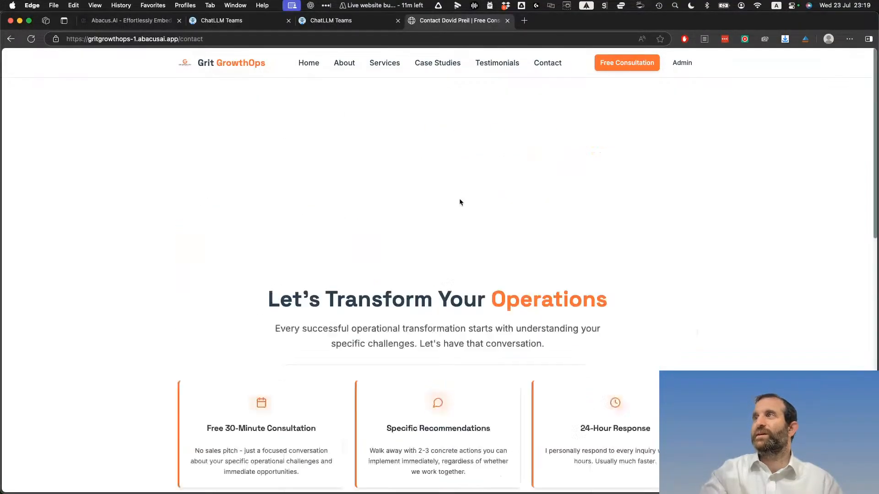
Switch to the DeepAgent chat and copy the admin login e-mail from its project completion message
left_click(321, 21)
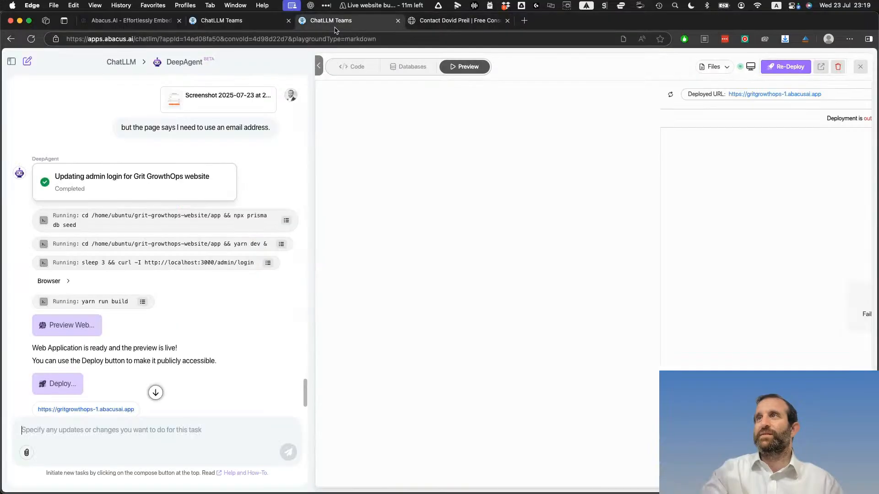
scroll(136, 349, "down", 5)
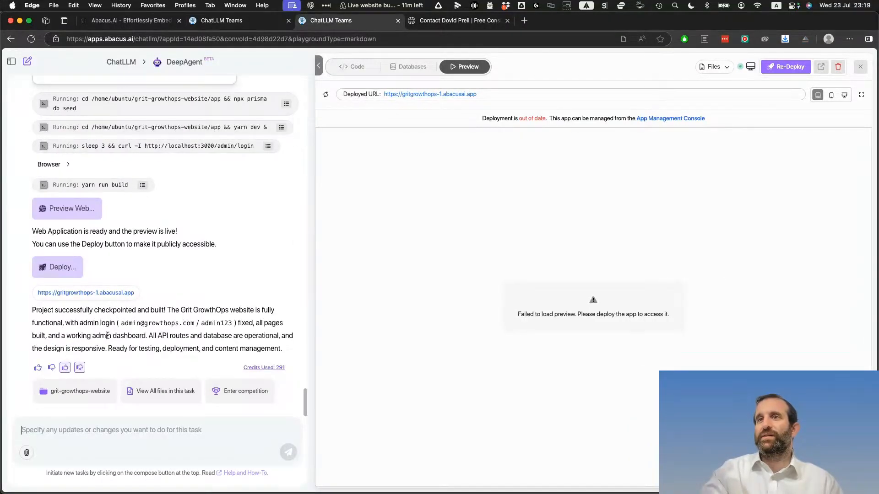
left_click_drag(121, 324, 197, 322)
key("super+c")
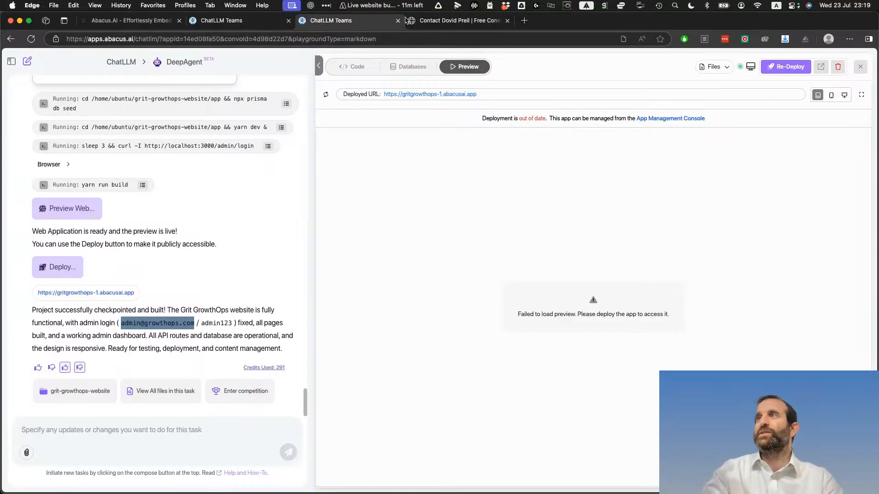
Return to the live website, reload it, and sign in to the admin area with the copied admin e-mail and the account password
key("ctrl+Tab")
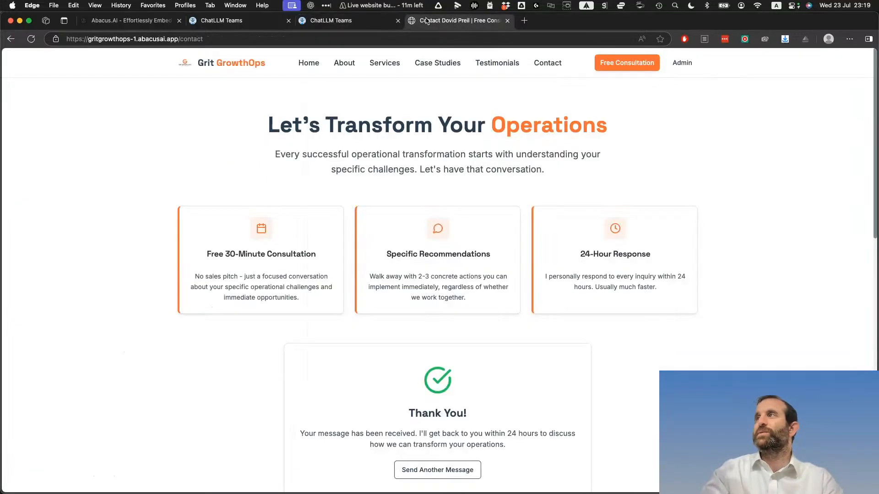
left_click(32, 40)
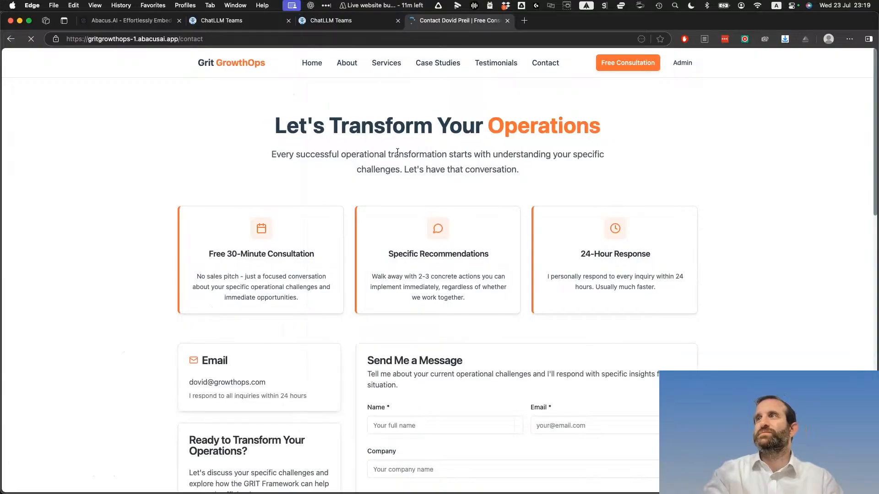
left_click(678, 64)
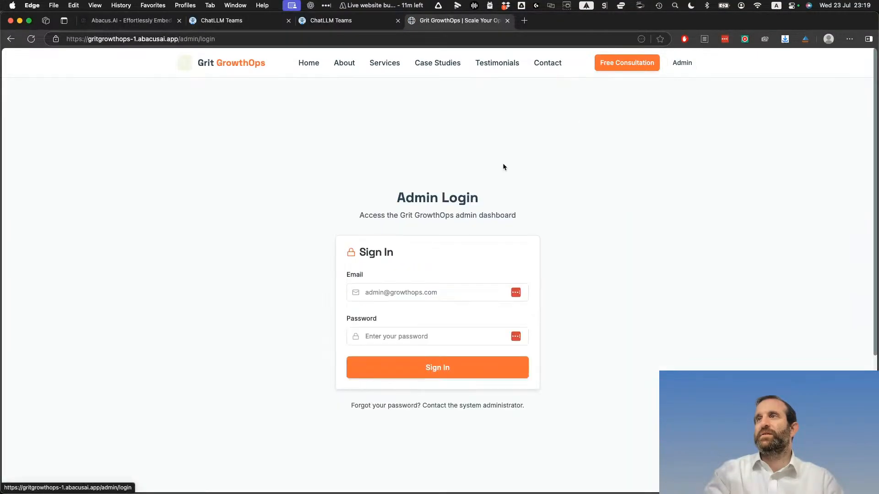
left_click(406, 295)
key("super+v")
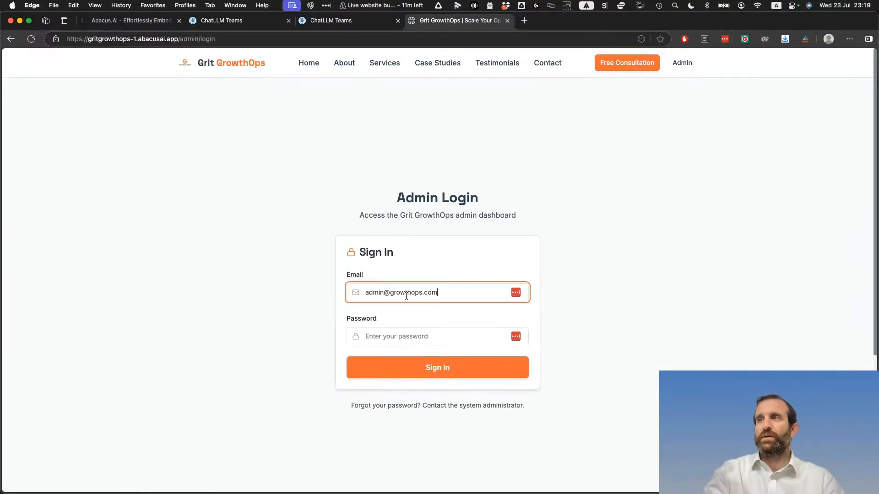
left_click(407, 337)
type("•••••")
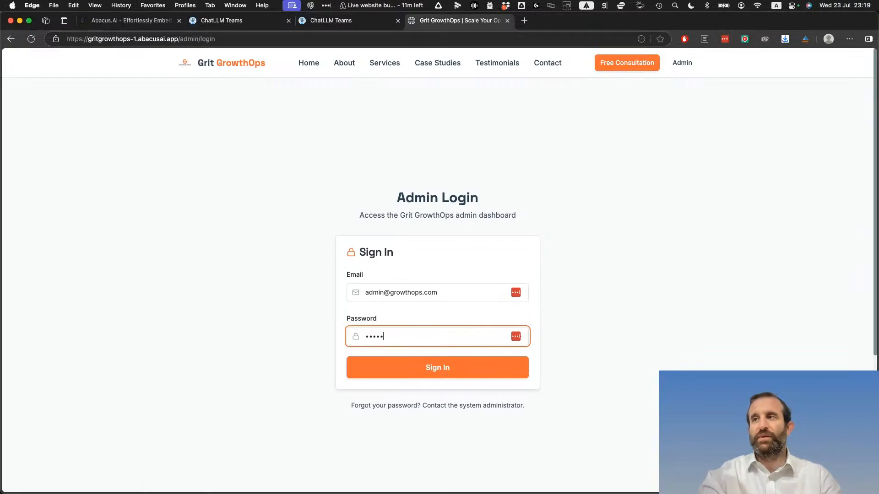
type("•••")
key("Return")
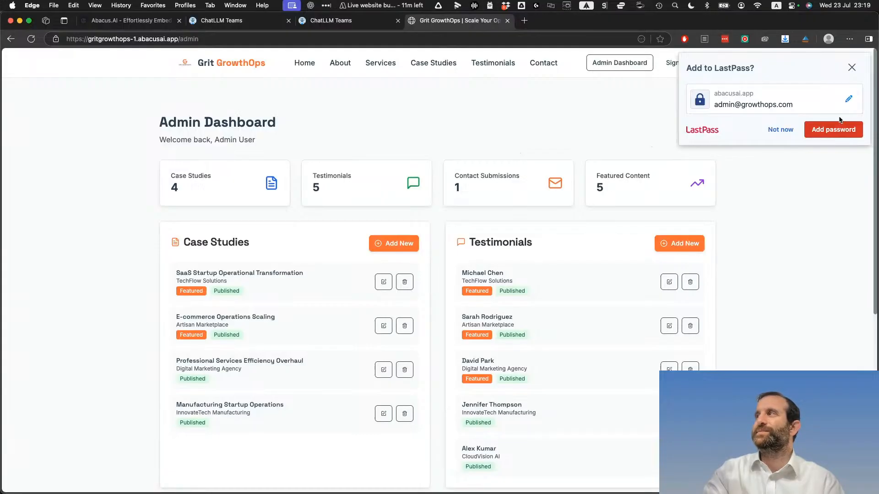
Save the admin login to LastPass and check the Admin Dashboard's recent contact submissions for the test message
left_click(838, 131)
scroll(586, 355, "down", 6)
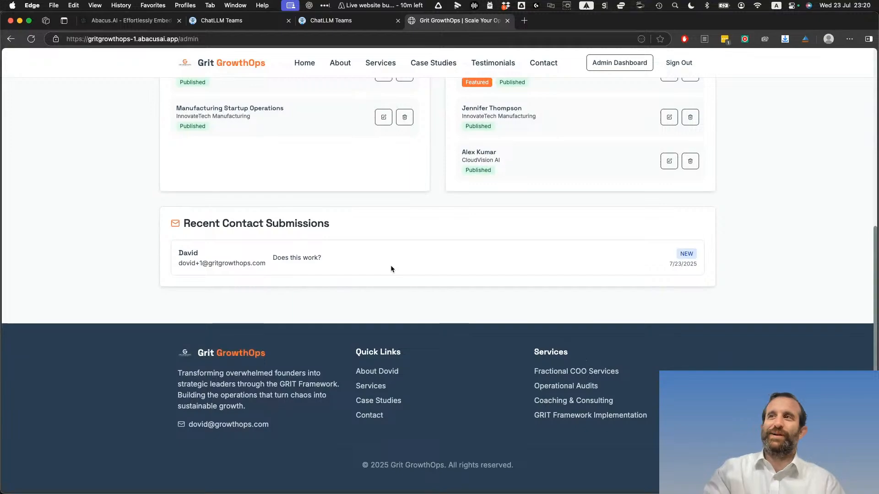
scroll(391, 266, "up", 5)
scroll(391, 269, "up", 1)
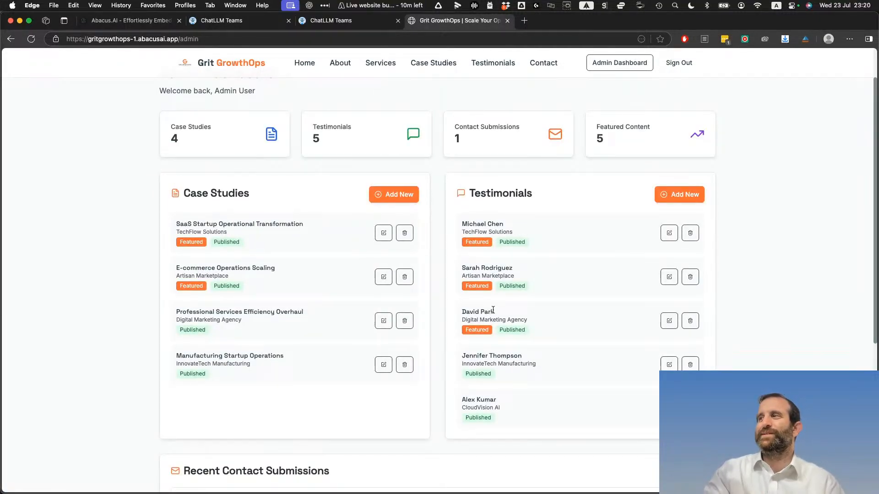
Test editing the InnovateTech Manufacturing and Digital Marketing Agency testimonials and the SaaS Startup Operational Transformation case study, and return to the home page
left_click(669, 365)
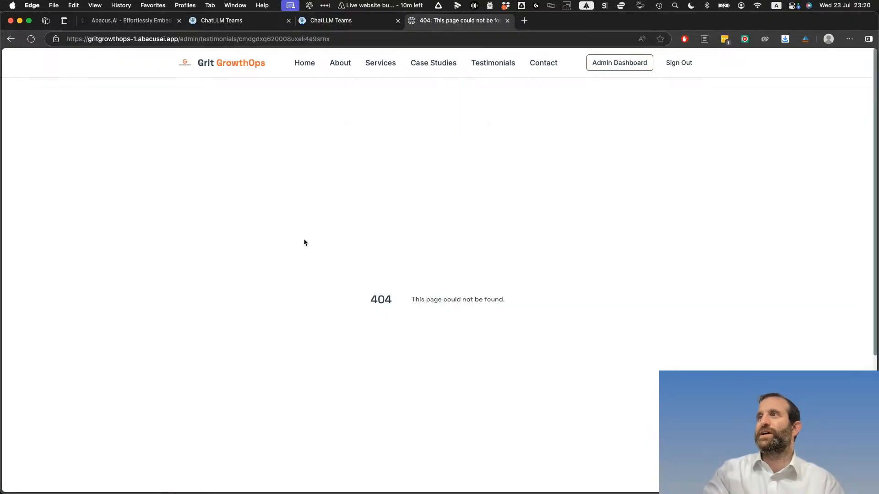
left_click(12, 41)
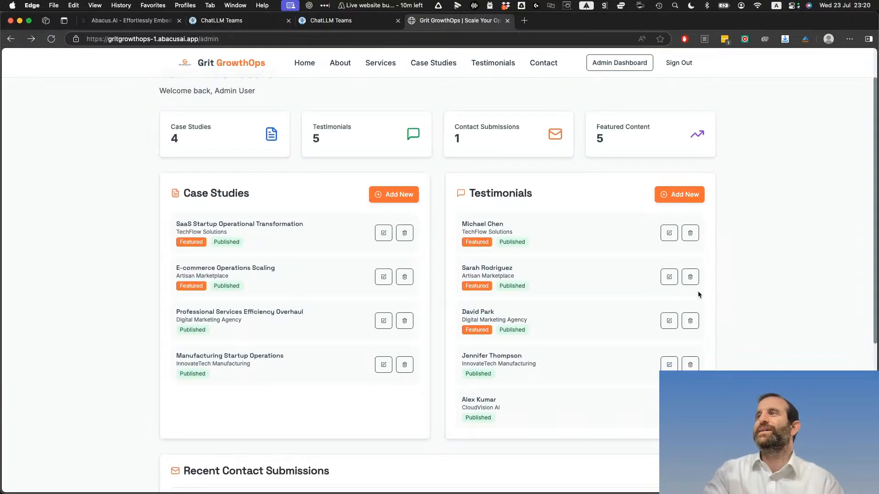
left_click(667, 323)
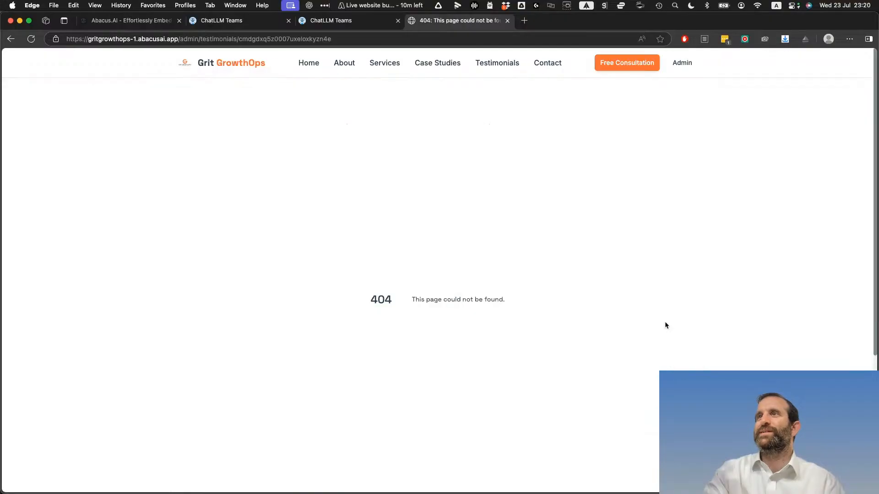
left_click(11, 39)
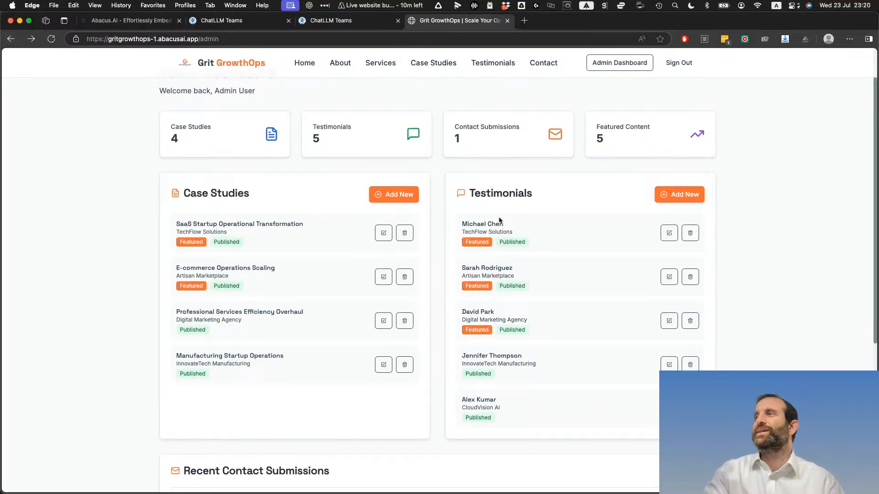
left_click(380, 234)
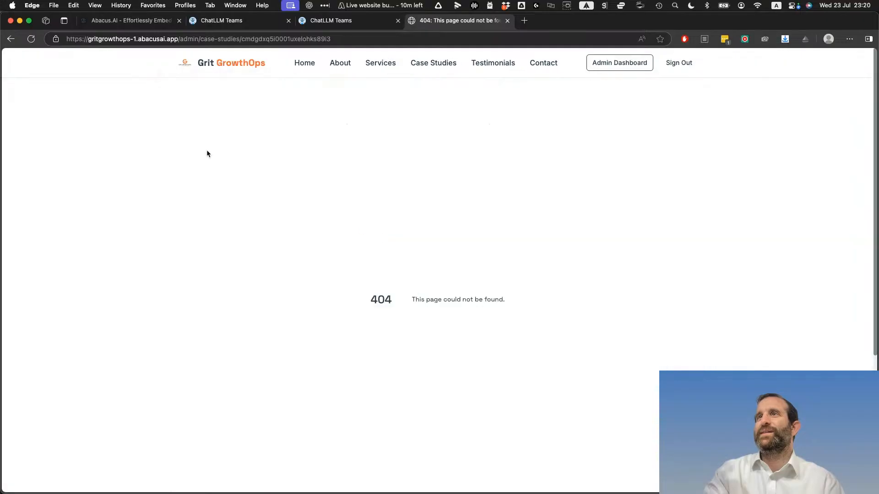
left_click(17, 40)
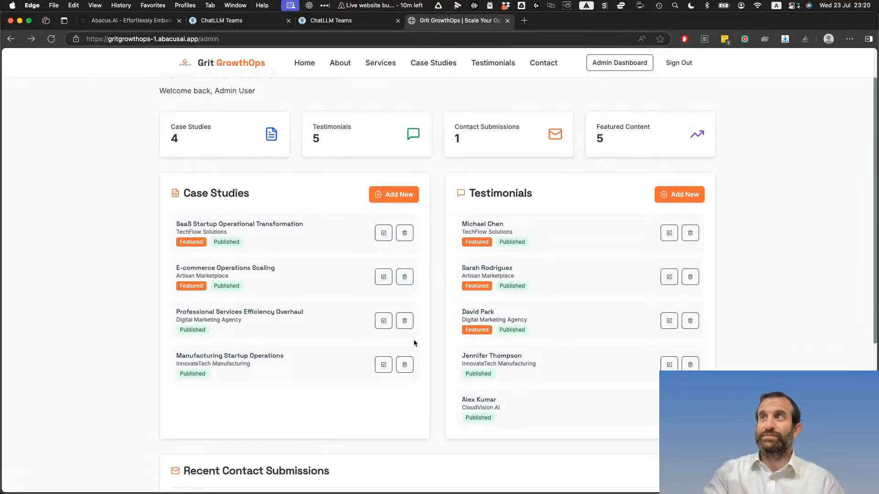
scroll(410, 348, "up", 2)
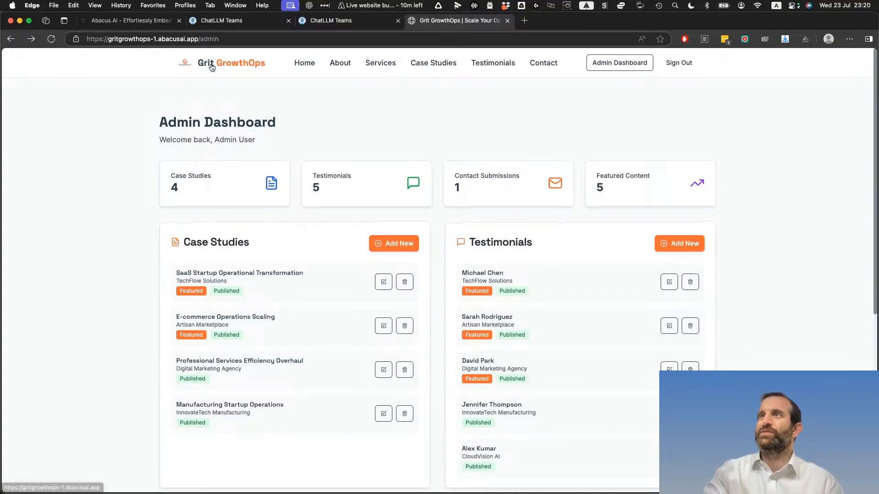
left_click(211, 68)
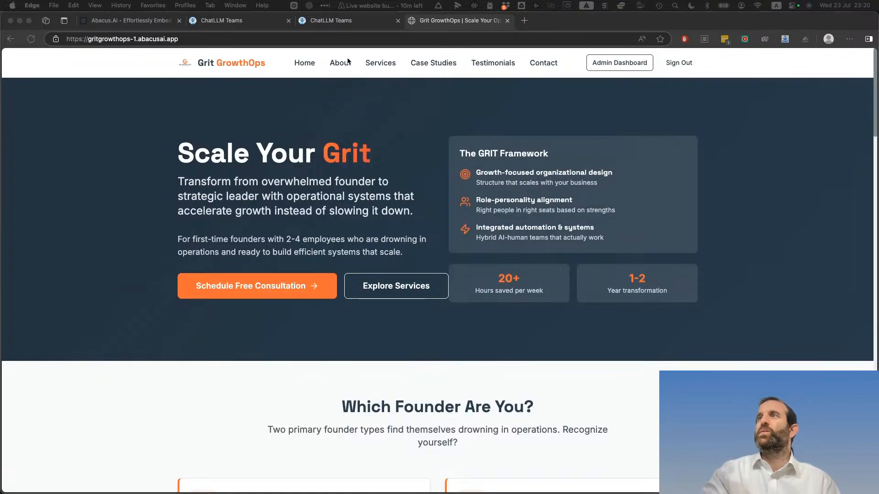
left_click(342, 21)
left_click(57, 267)
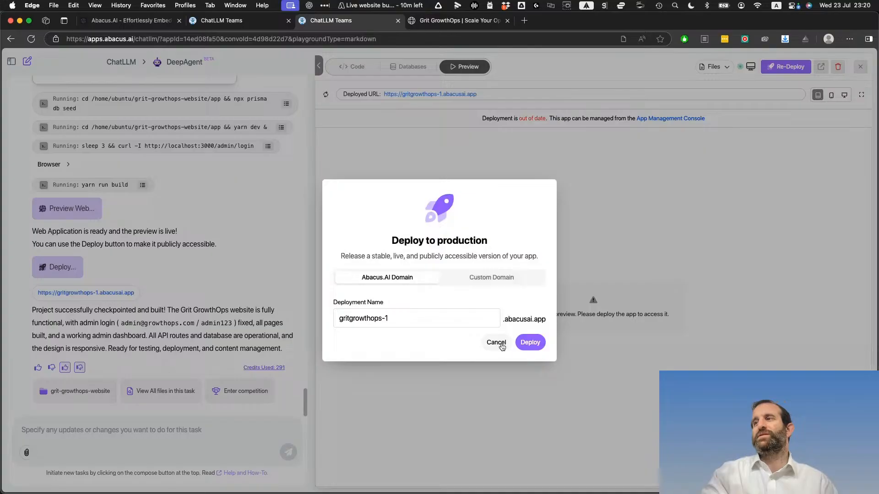
left_click(502, 345)
left_click(452, 22)
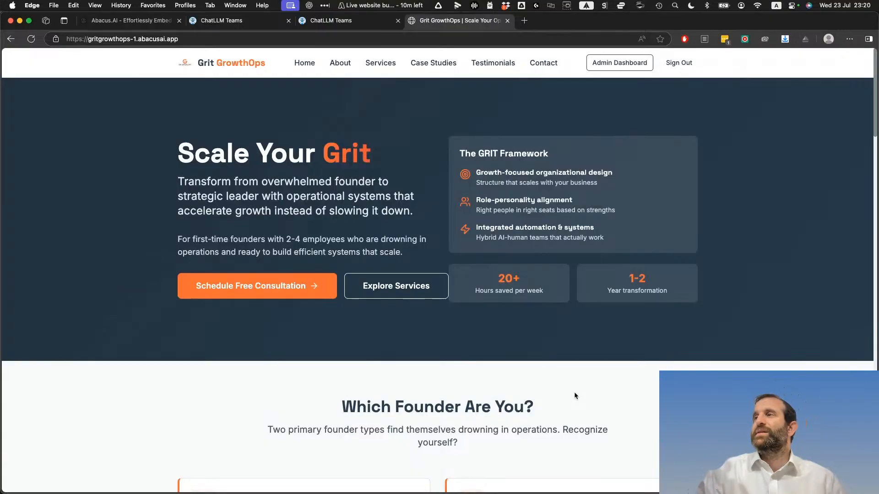
Switch to the DeepAgent chat and download the grit-growthops-website folder from the project's file browser
scroll(575, 394, "down", 6)
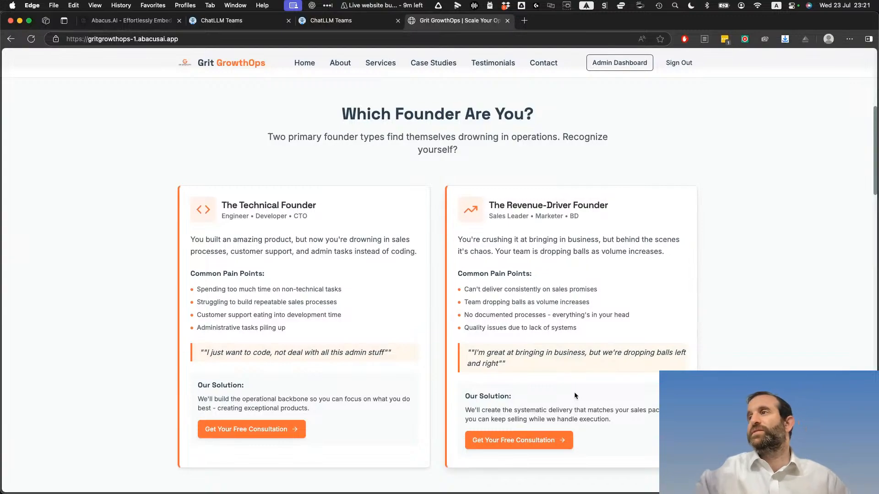
left_click(336, 21)
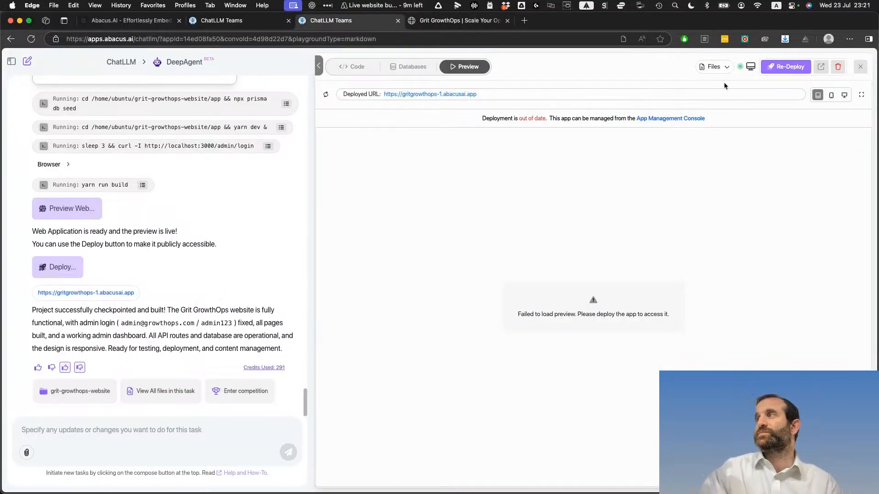
left_click(712, 67)
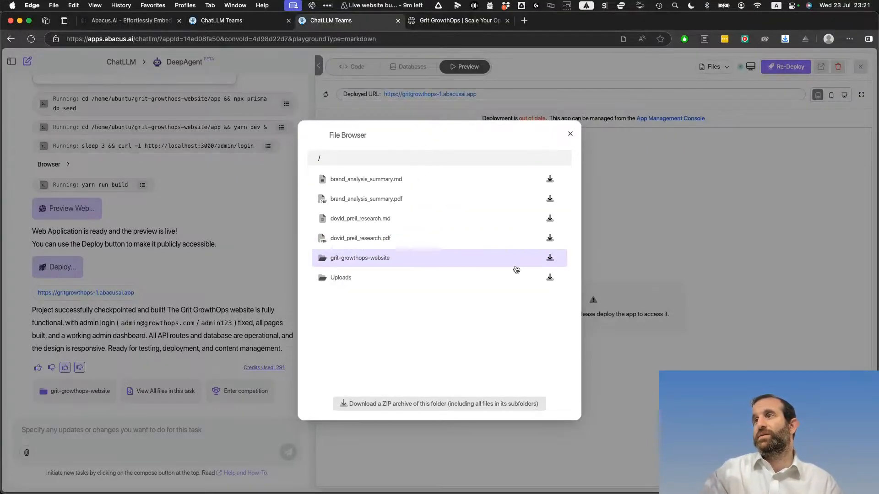
left_click(551, 259)
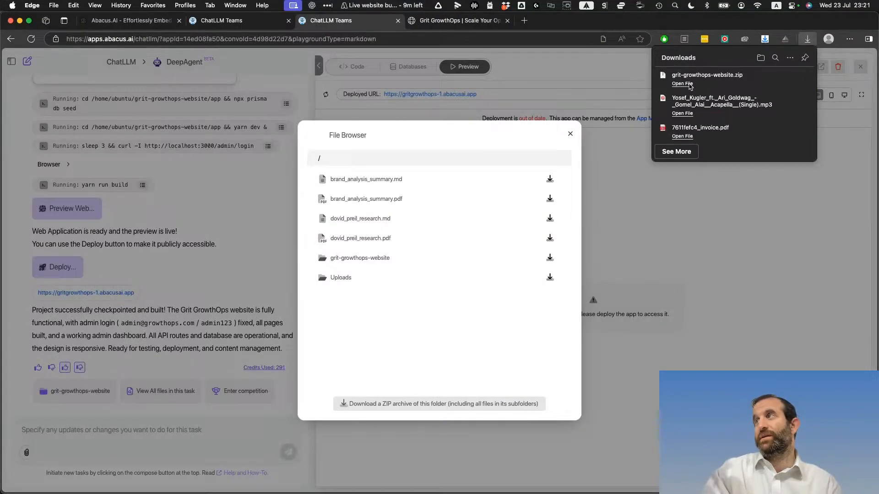
Open the downloaded grit-growthops-website.zip and look through the extracted app folder's contents in Finder
left_click(687, 84)
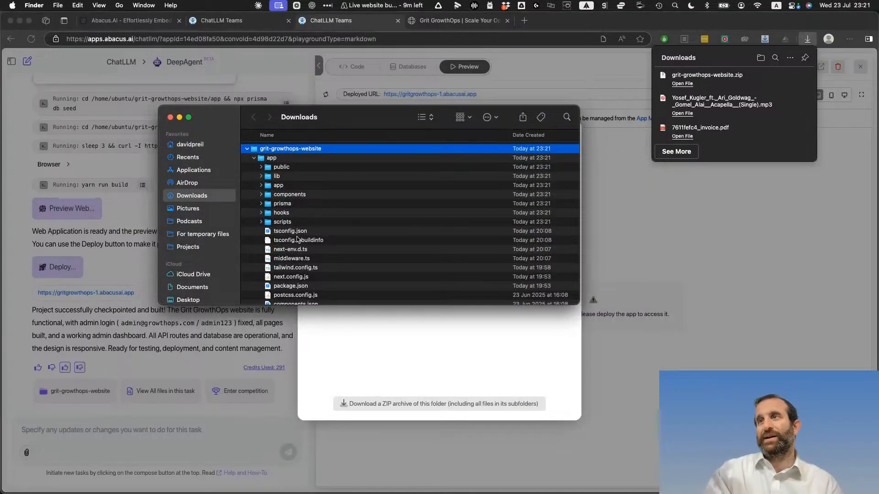
scroll(350, 281, "down", 5)
scroll(320, 229, "up", 5)
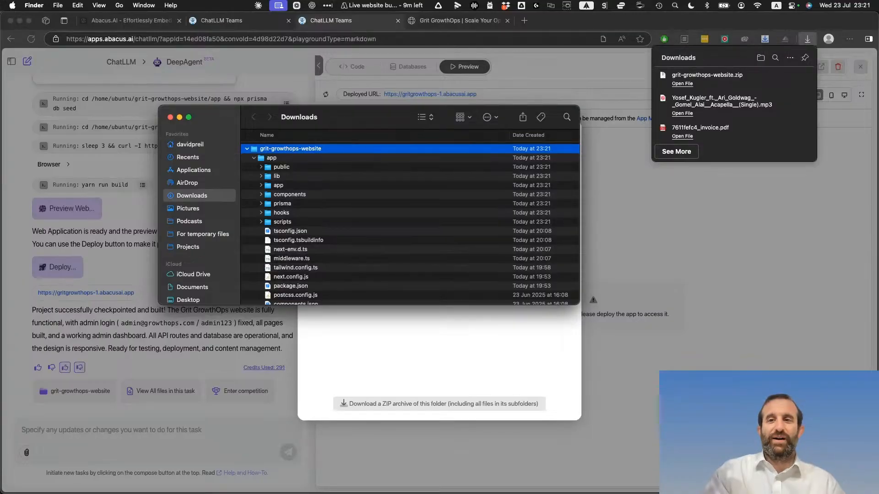
Switch to the Claude app and open the Grit Growth Ops project from the project list
key("super+Tab")
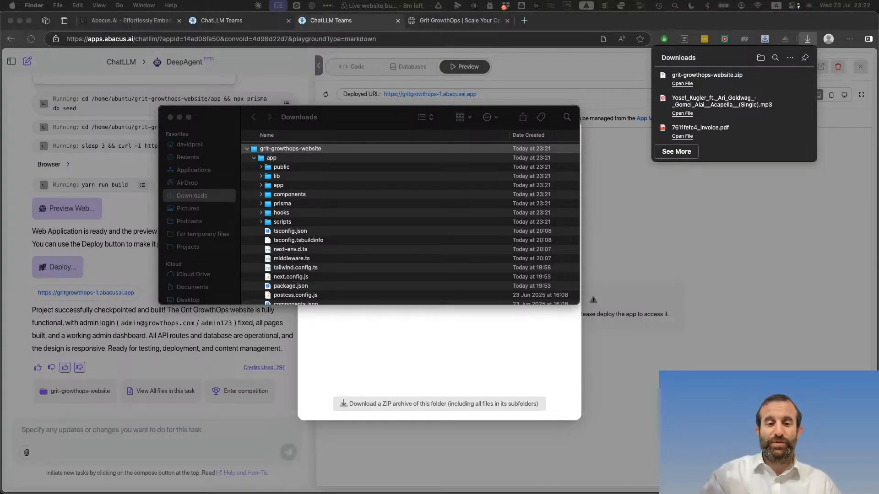
left_click(421, 481)
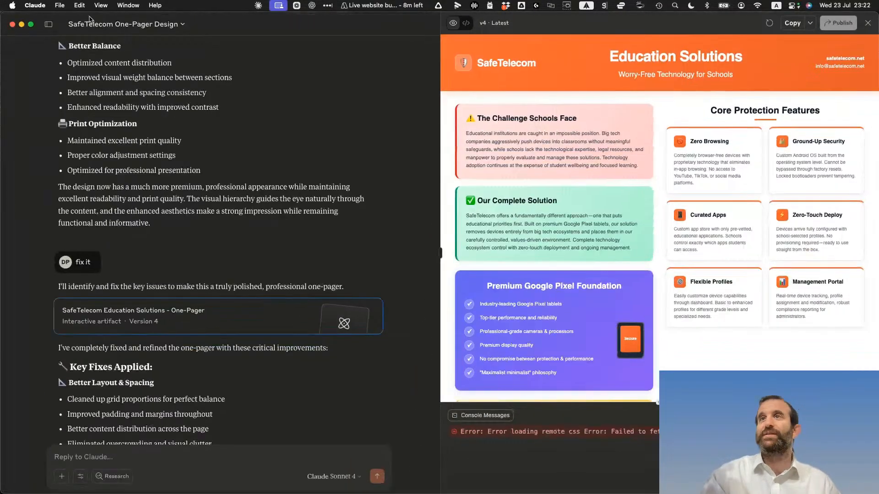
left_click(49, 24)
left_click(37, 87)
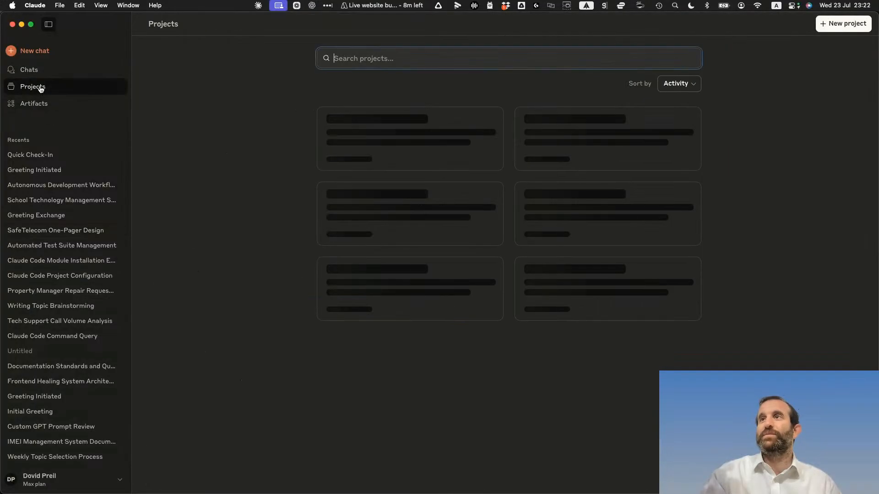
left_click(426, 160)
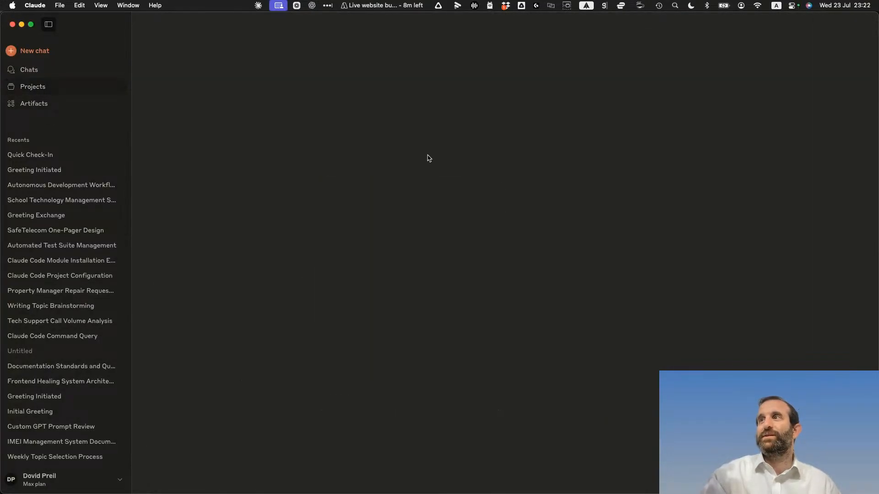
Open the project's Operations Consulting Business Launch chat and display its 30-Day Launch Roadmap document
scroll(443, 363, "down", 3)
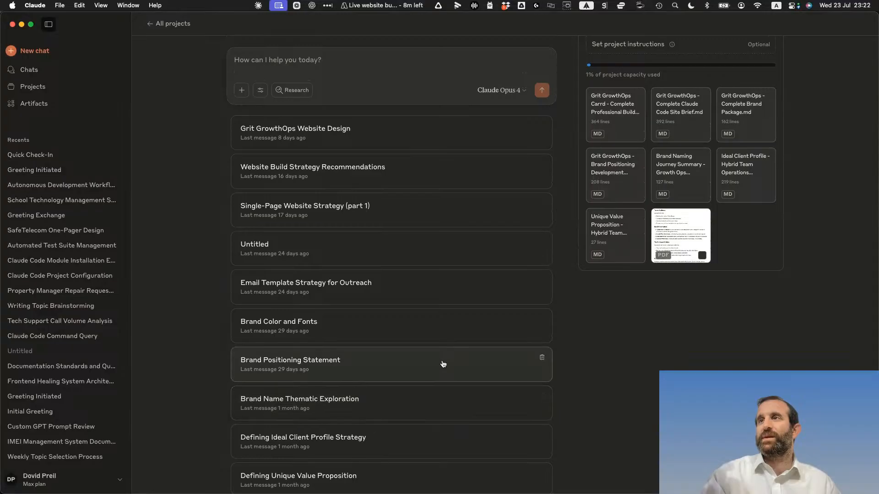
scroll(443, 364, "down", 2)
left_click(389, 483)
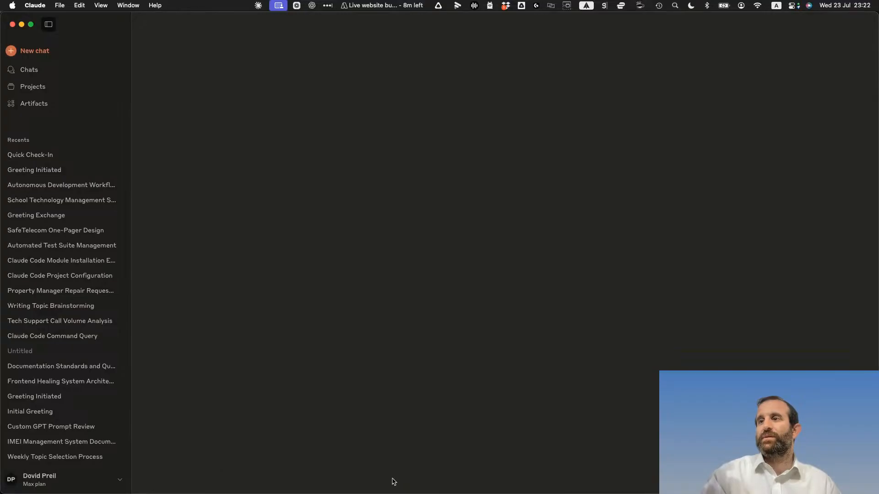
scroll(478, 279, "up", 10)
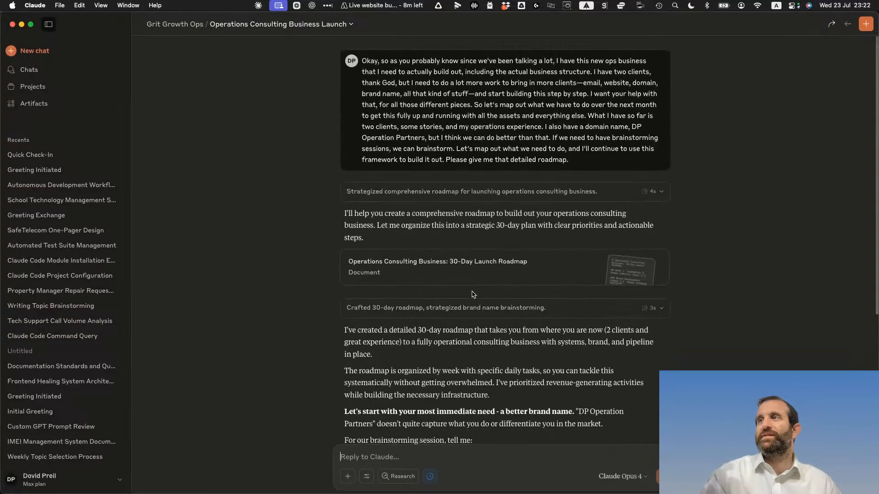
left_click(473, 282)
Examine the roadmap's Week 2 website creation and optimization tasks, including the page copy item, and the Week 3 sales and marketing tasks
scroll(588, 353, "down", 10)
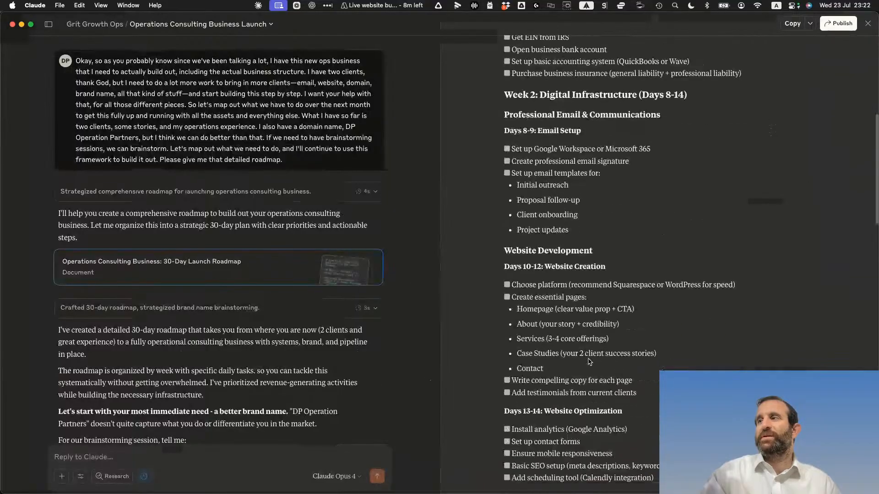
scroll(588, 353, "down", 2)
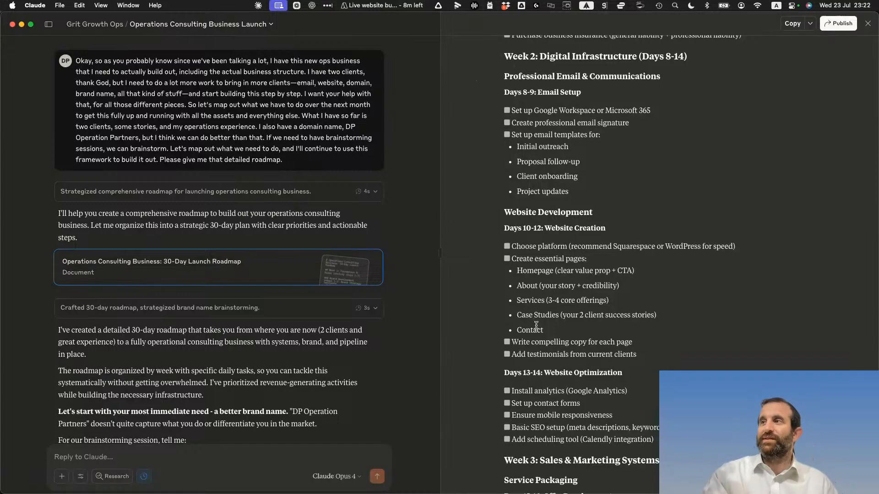
scroll(536, 325, "down", 1)
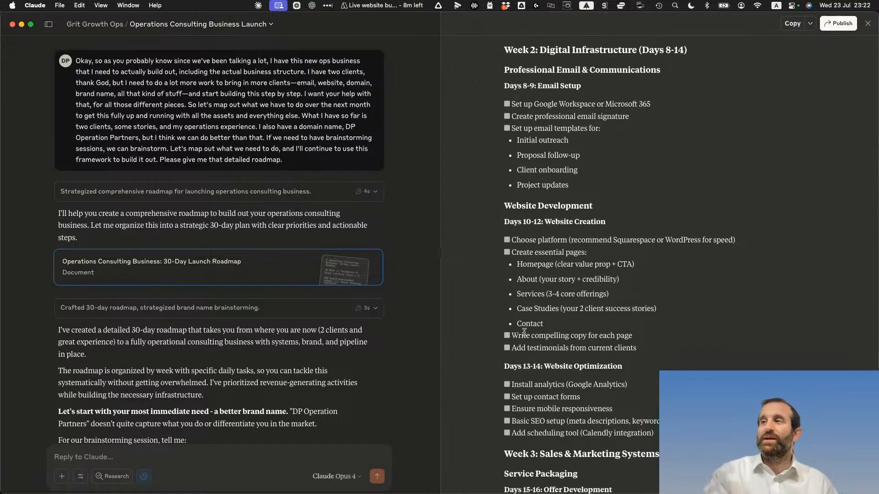
left_click_drag(511, 335, 647, 338)
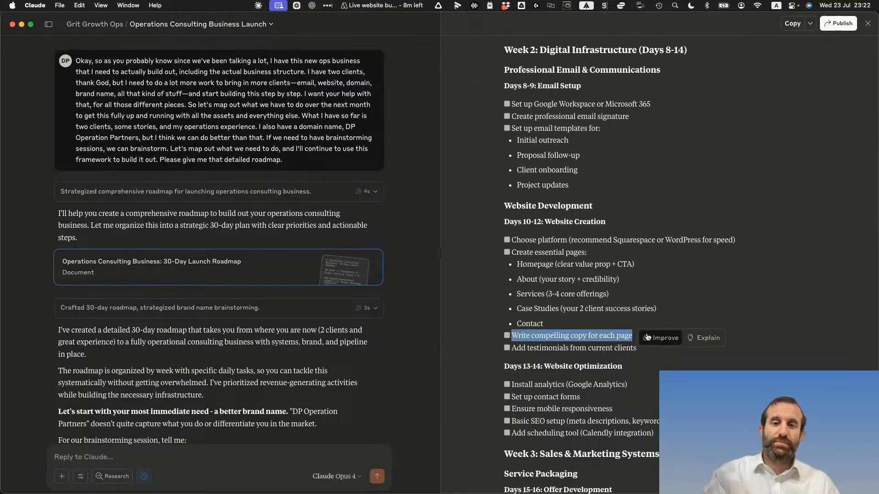
left_click(523, 349)
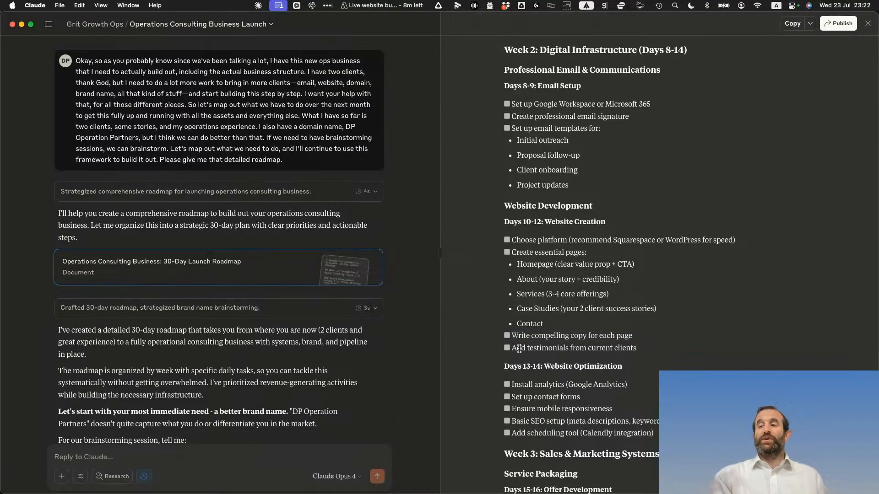
scroll(519, 349, "down", 3)
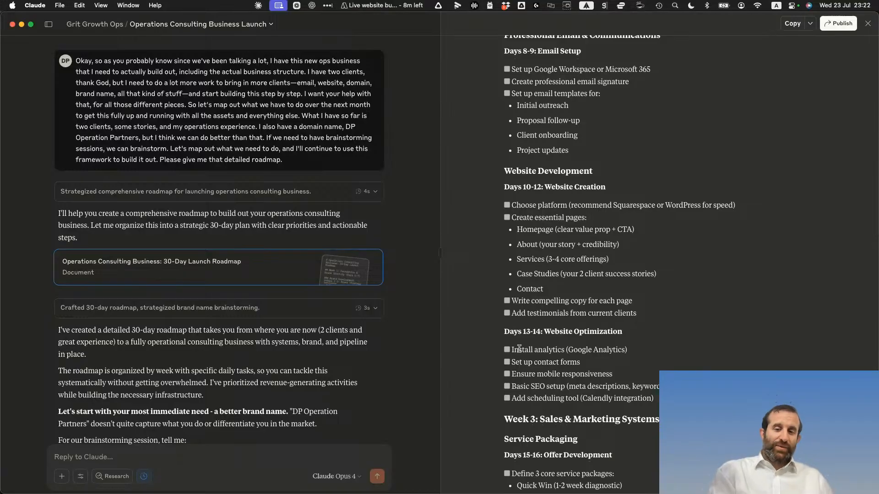
scroll(520, 349, "down", 2)
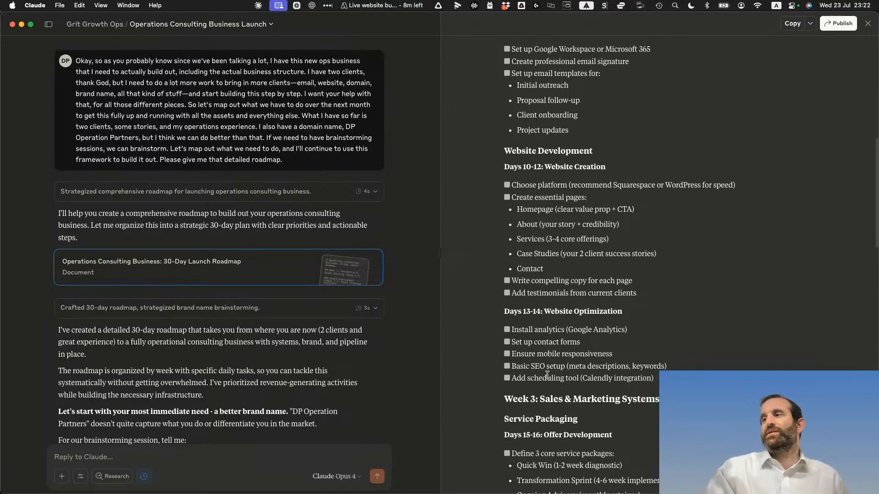
scroll(583, 374, "down", 10)
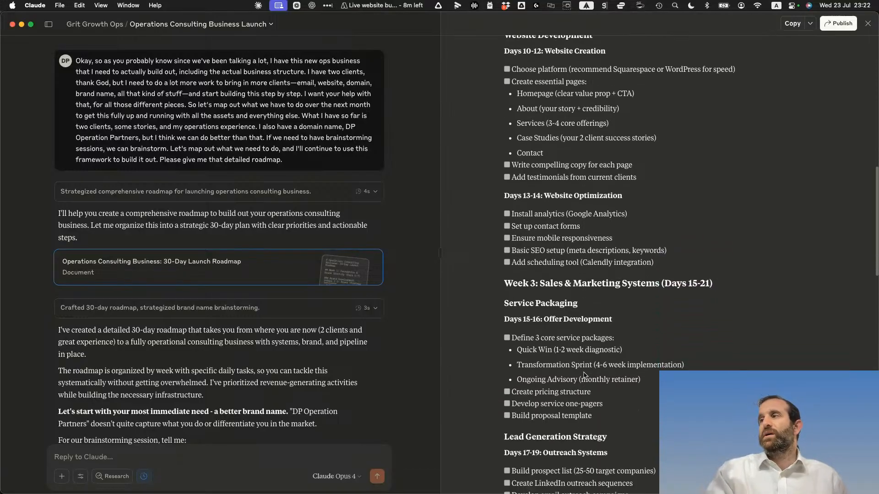